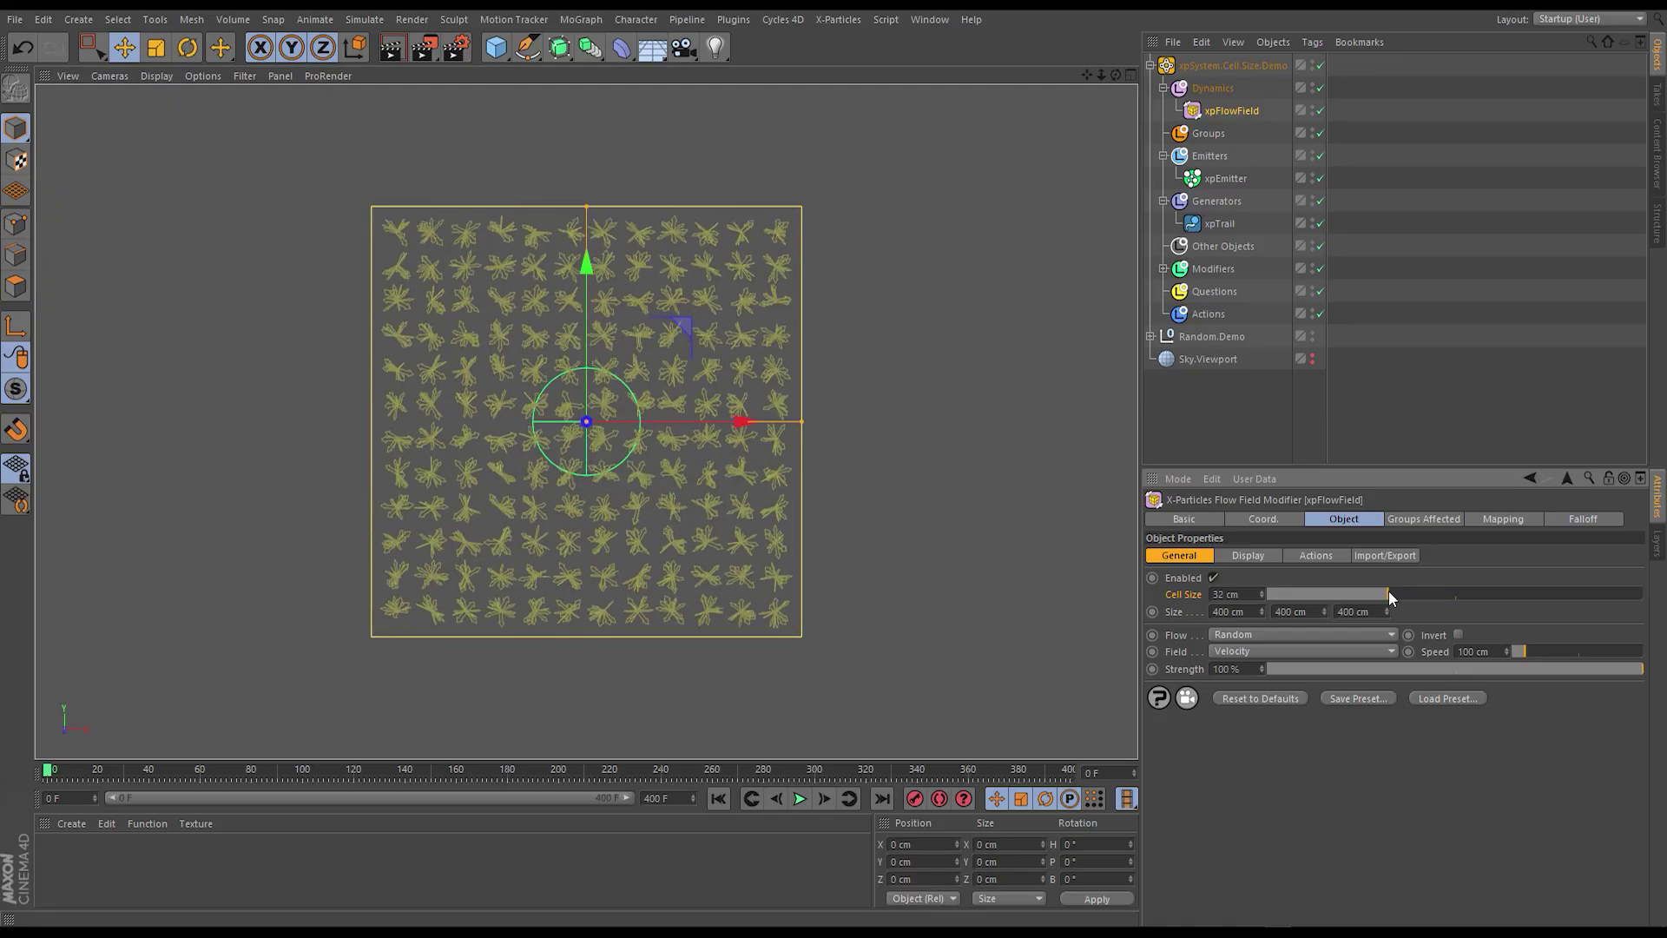
Raise the xpFlowField's Cell Size from 24 cm to 80 cm while particles simulate
left_click_drag(1389, 590, 1349, 592)
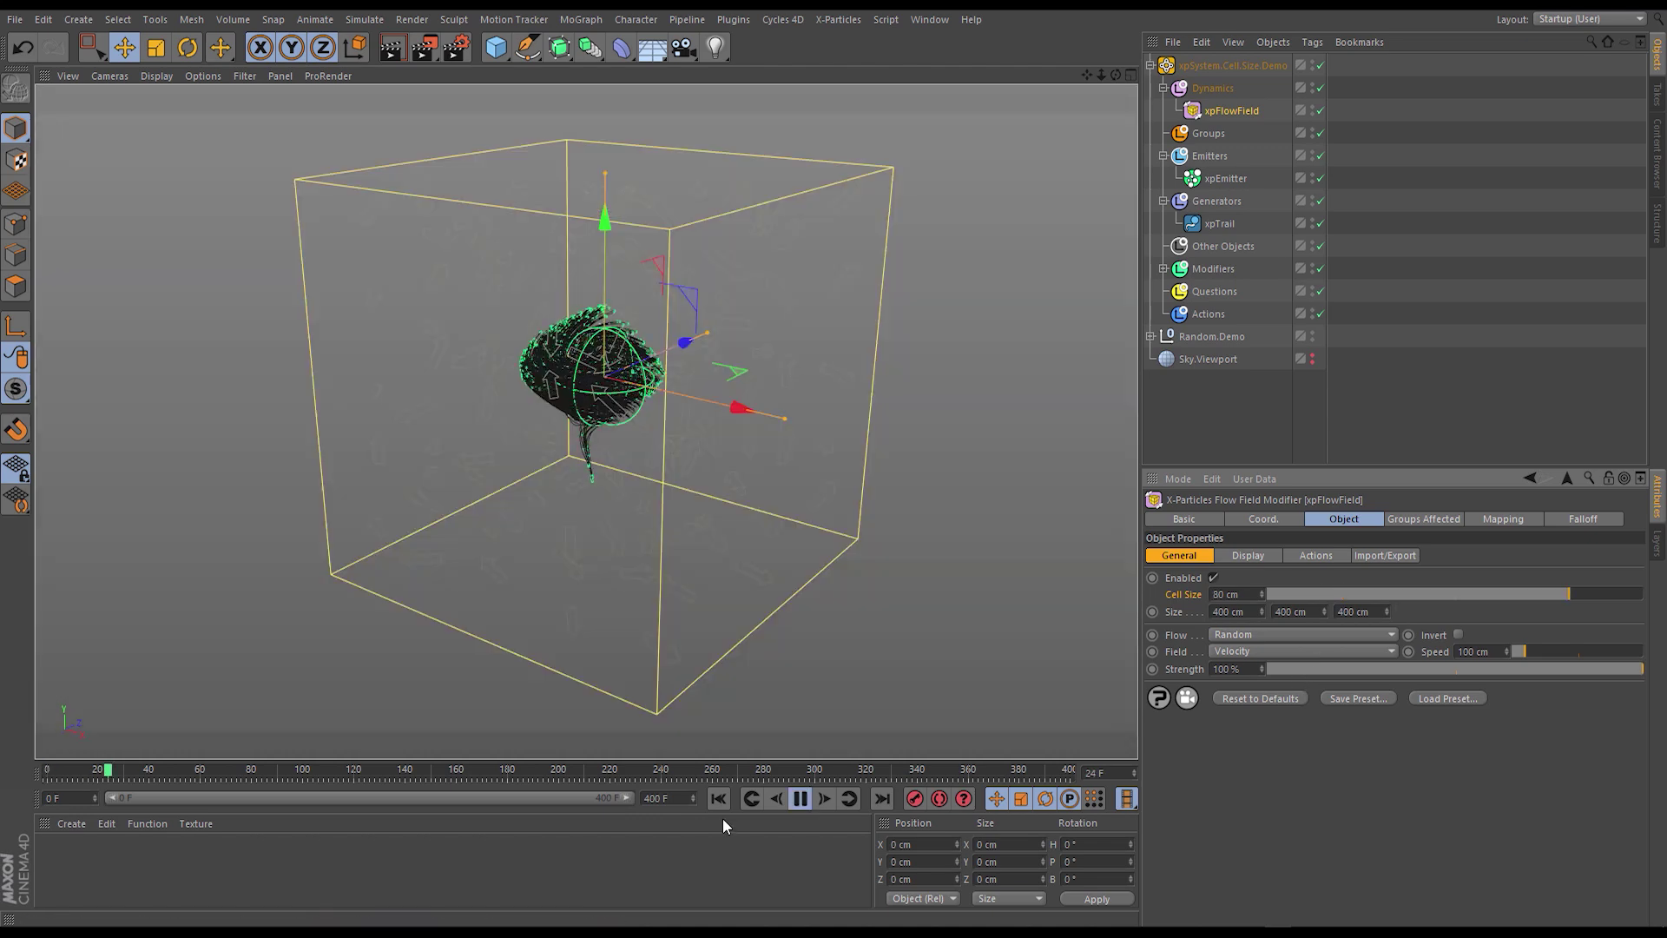
Rewind the simulation to frame 0 so only the flow field's random vector arrows show
left_click(1248, 554)
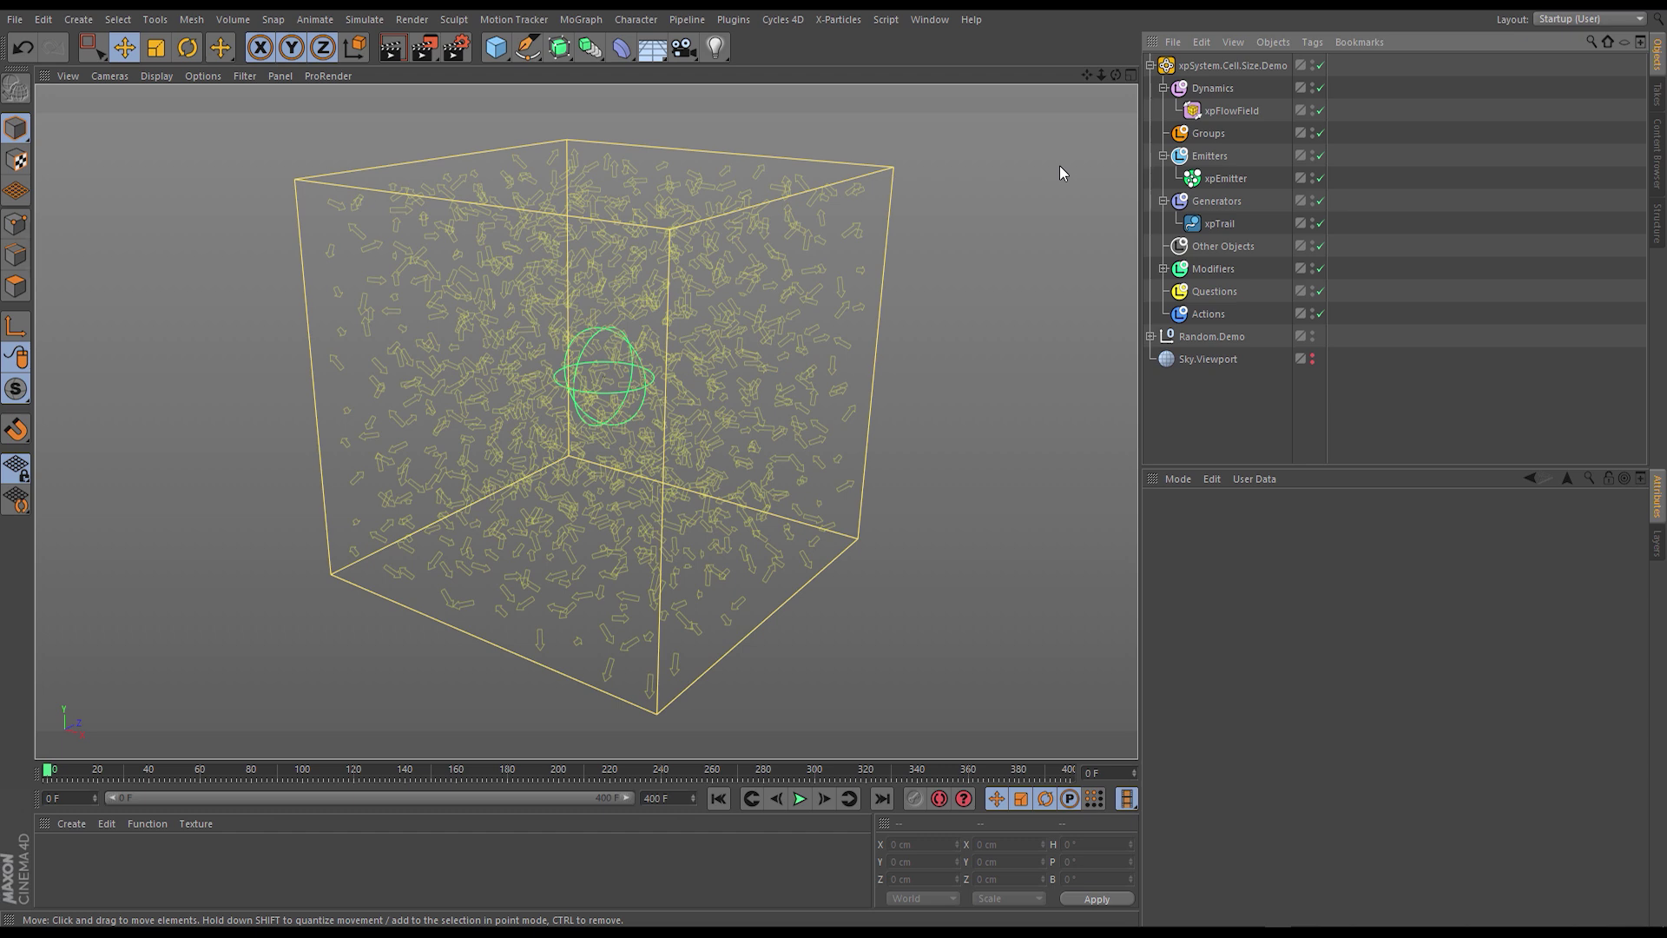
Select xpFlowField and highlight its 40 cm Cell Size value in the Object tab
left_click(1237, 111)
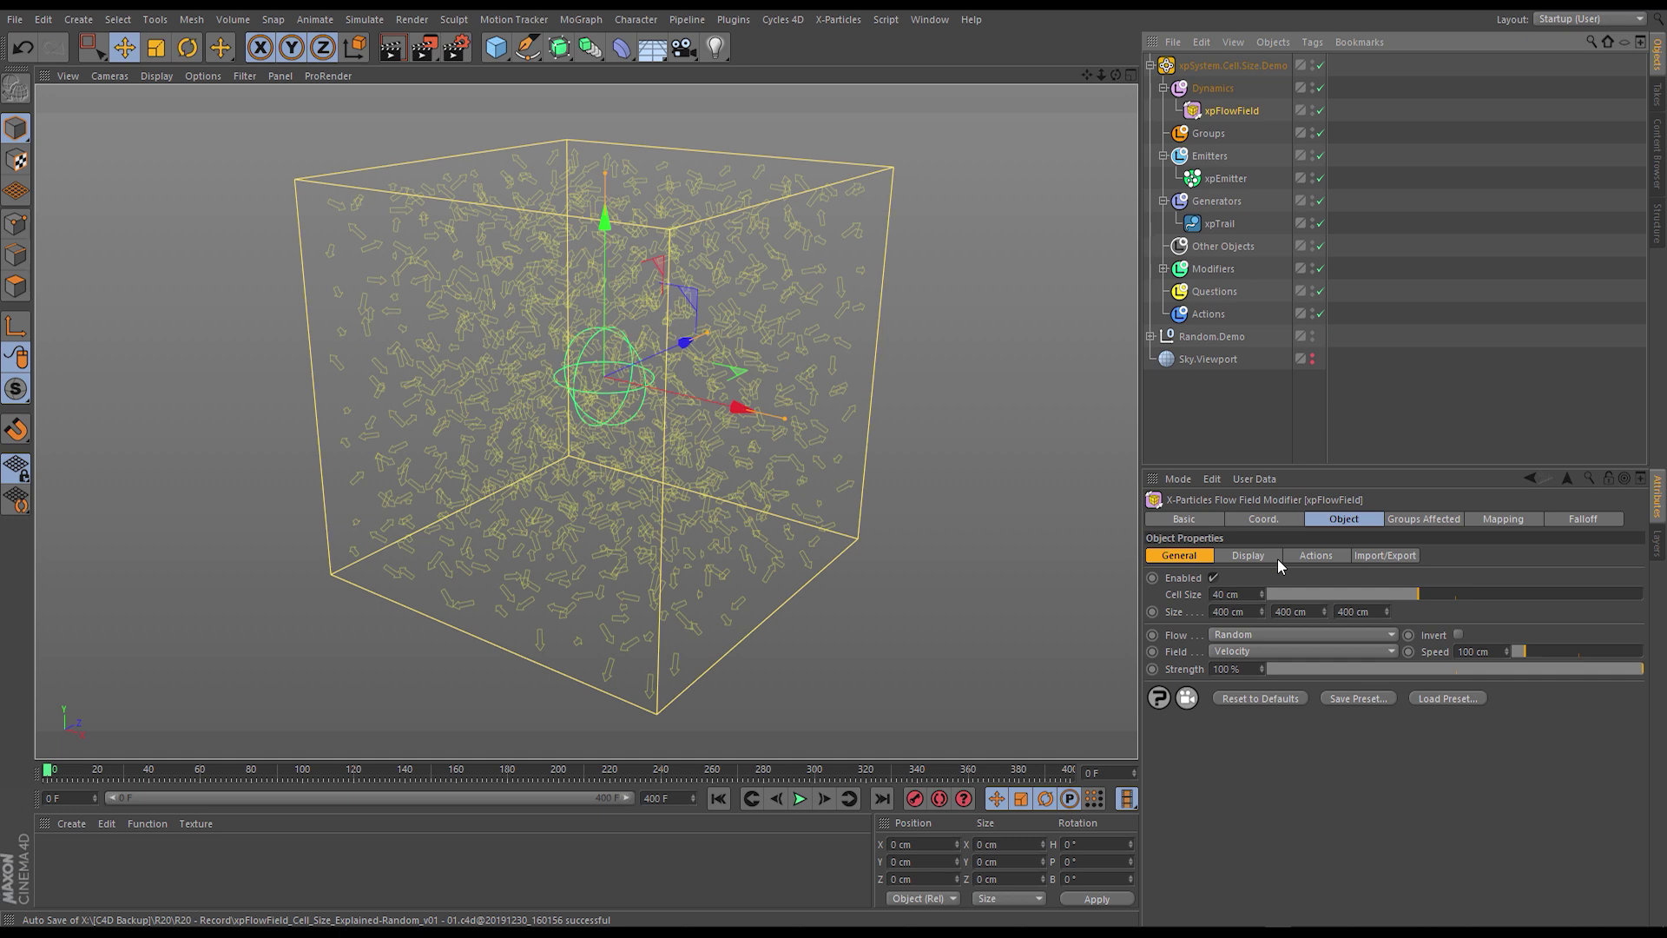
left_click(1182, 595)
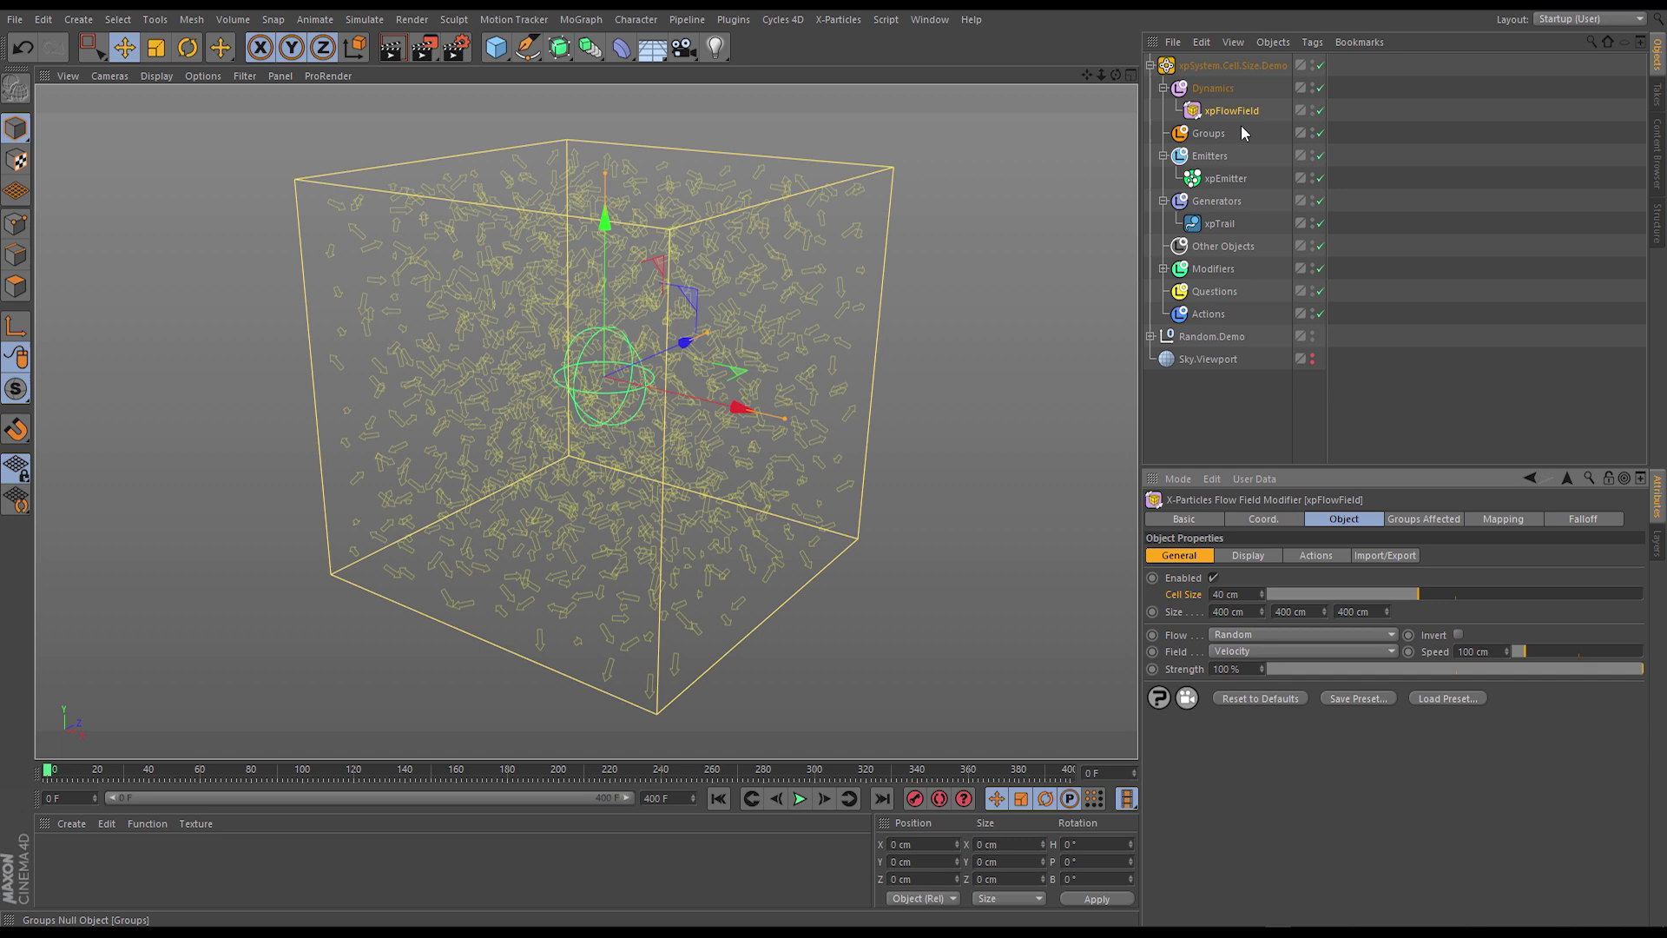
double_click(1239, 594)
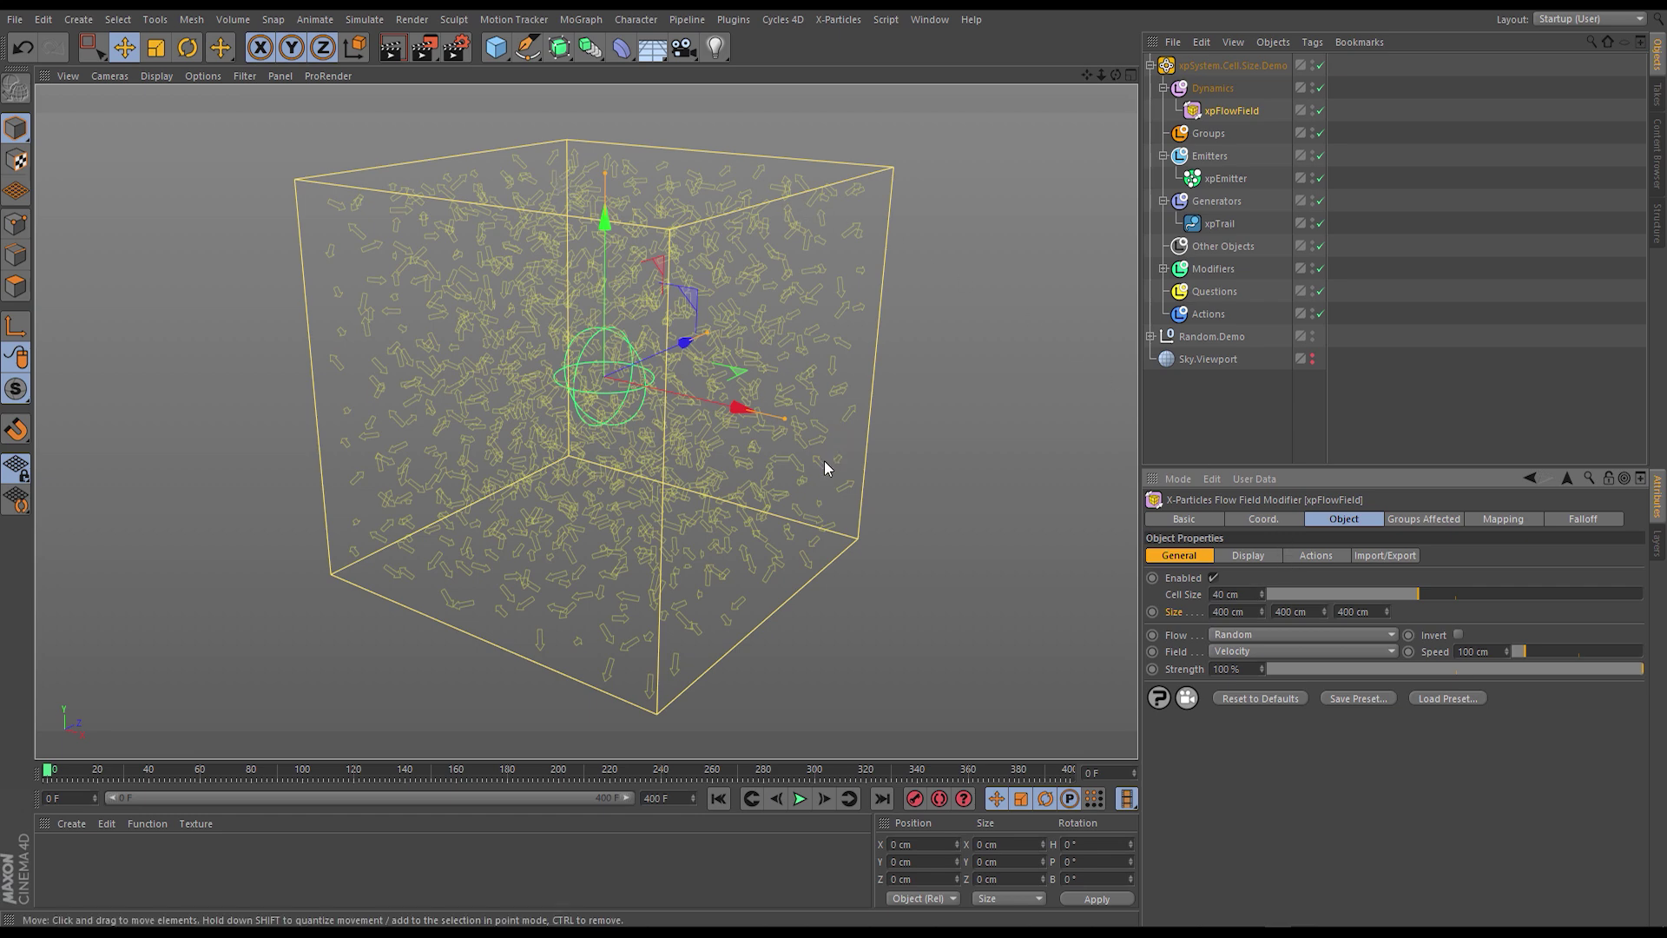
Maximise the Front view and drag the flow field's Cell Size down to 20 cm
middle_click(679, 599)
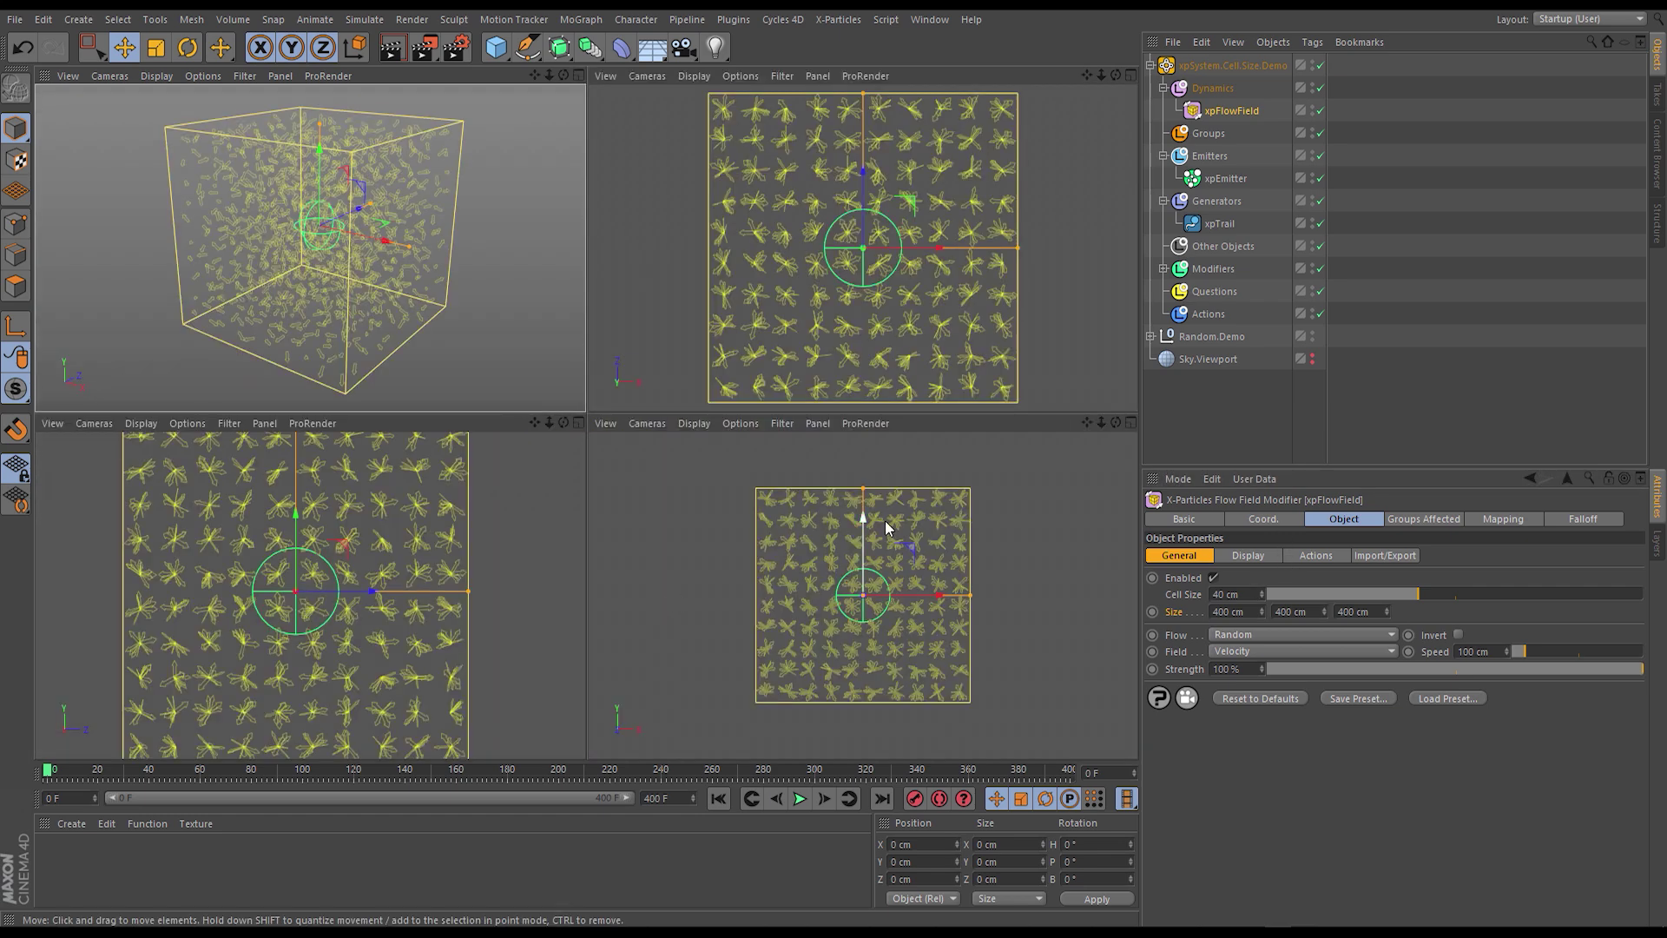
middle_click(877, 522)
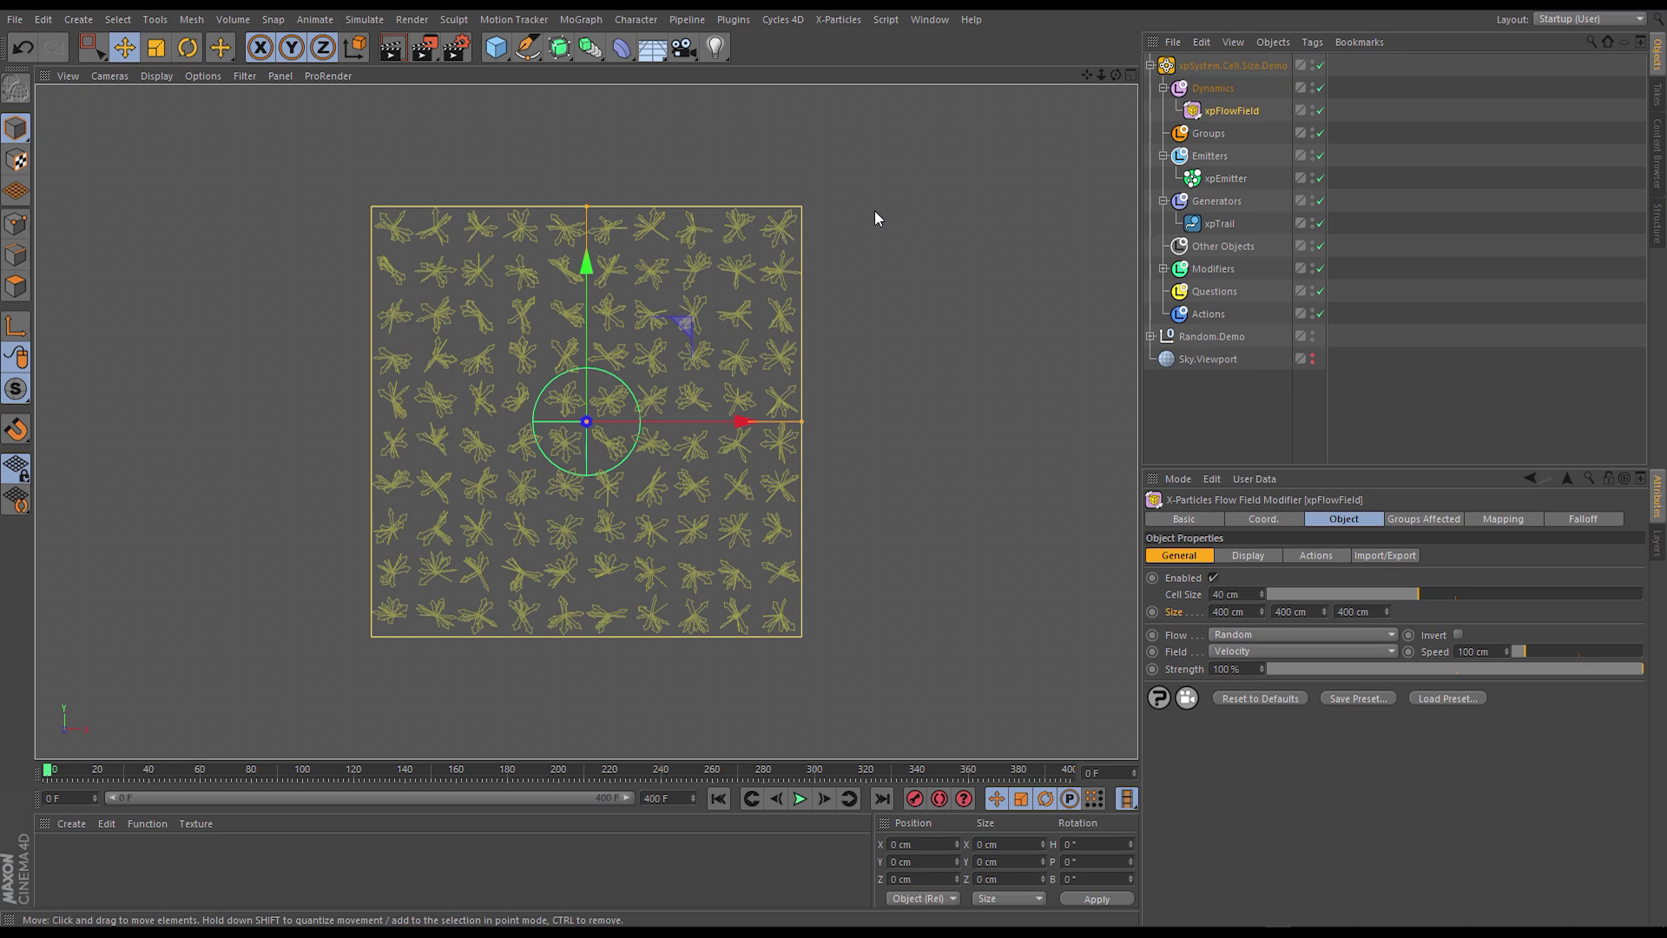
left_click(1190, 596)
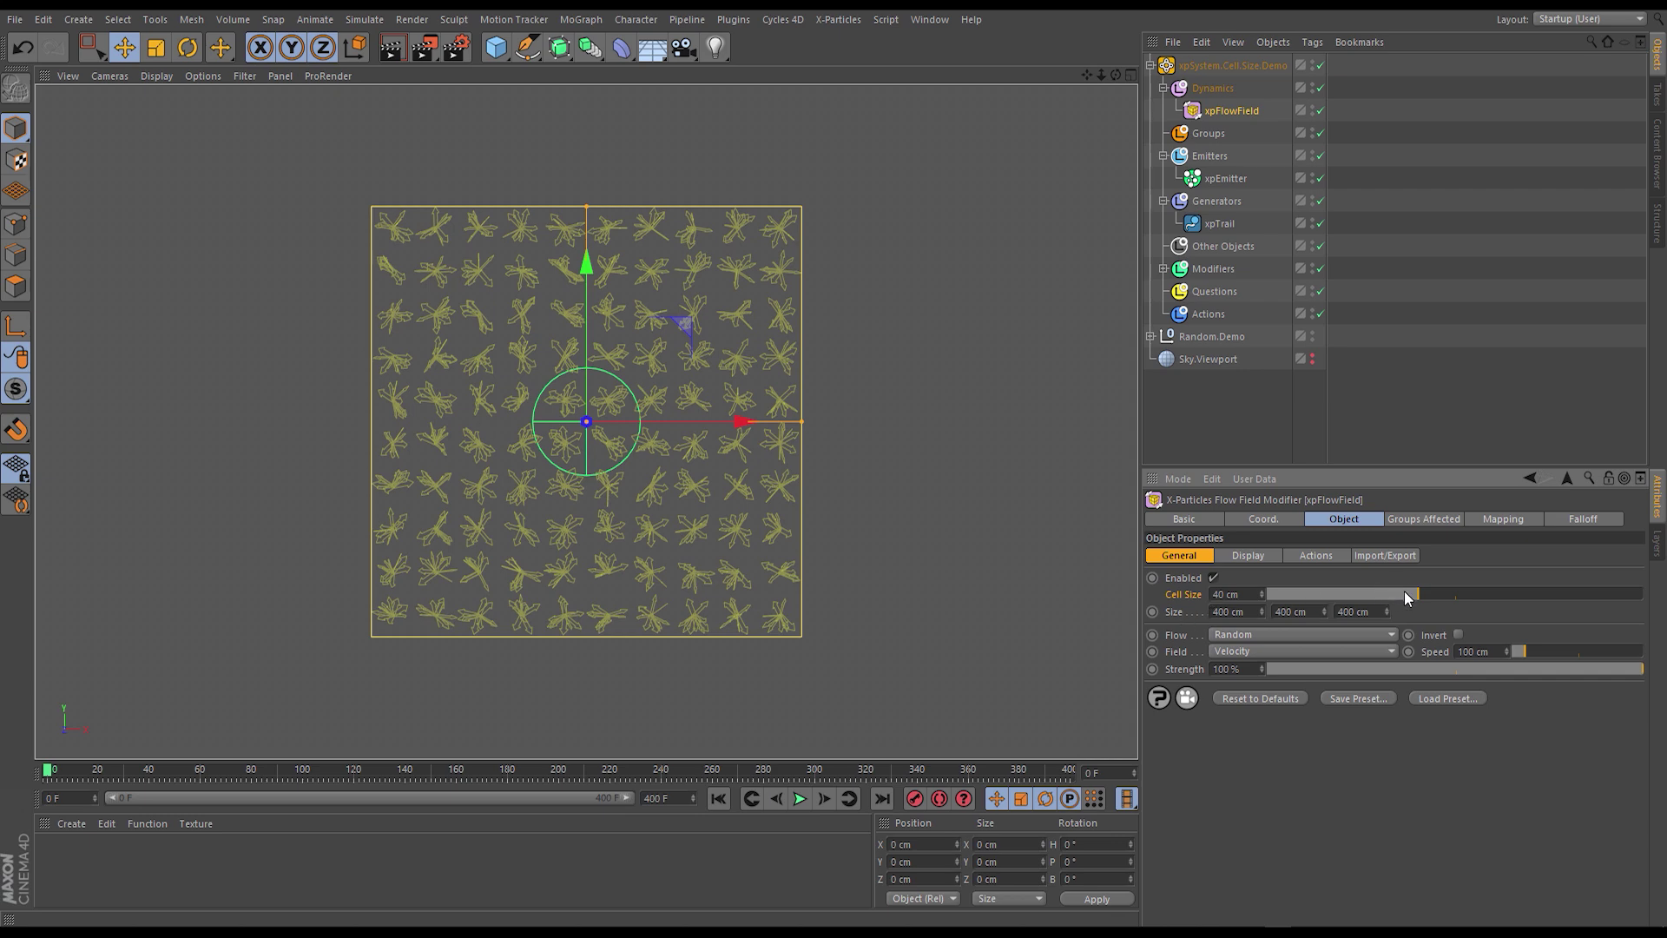
left_click_drag(1404, 591, 1344, 594)
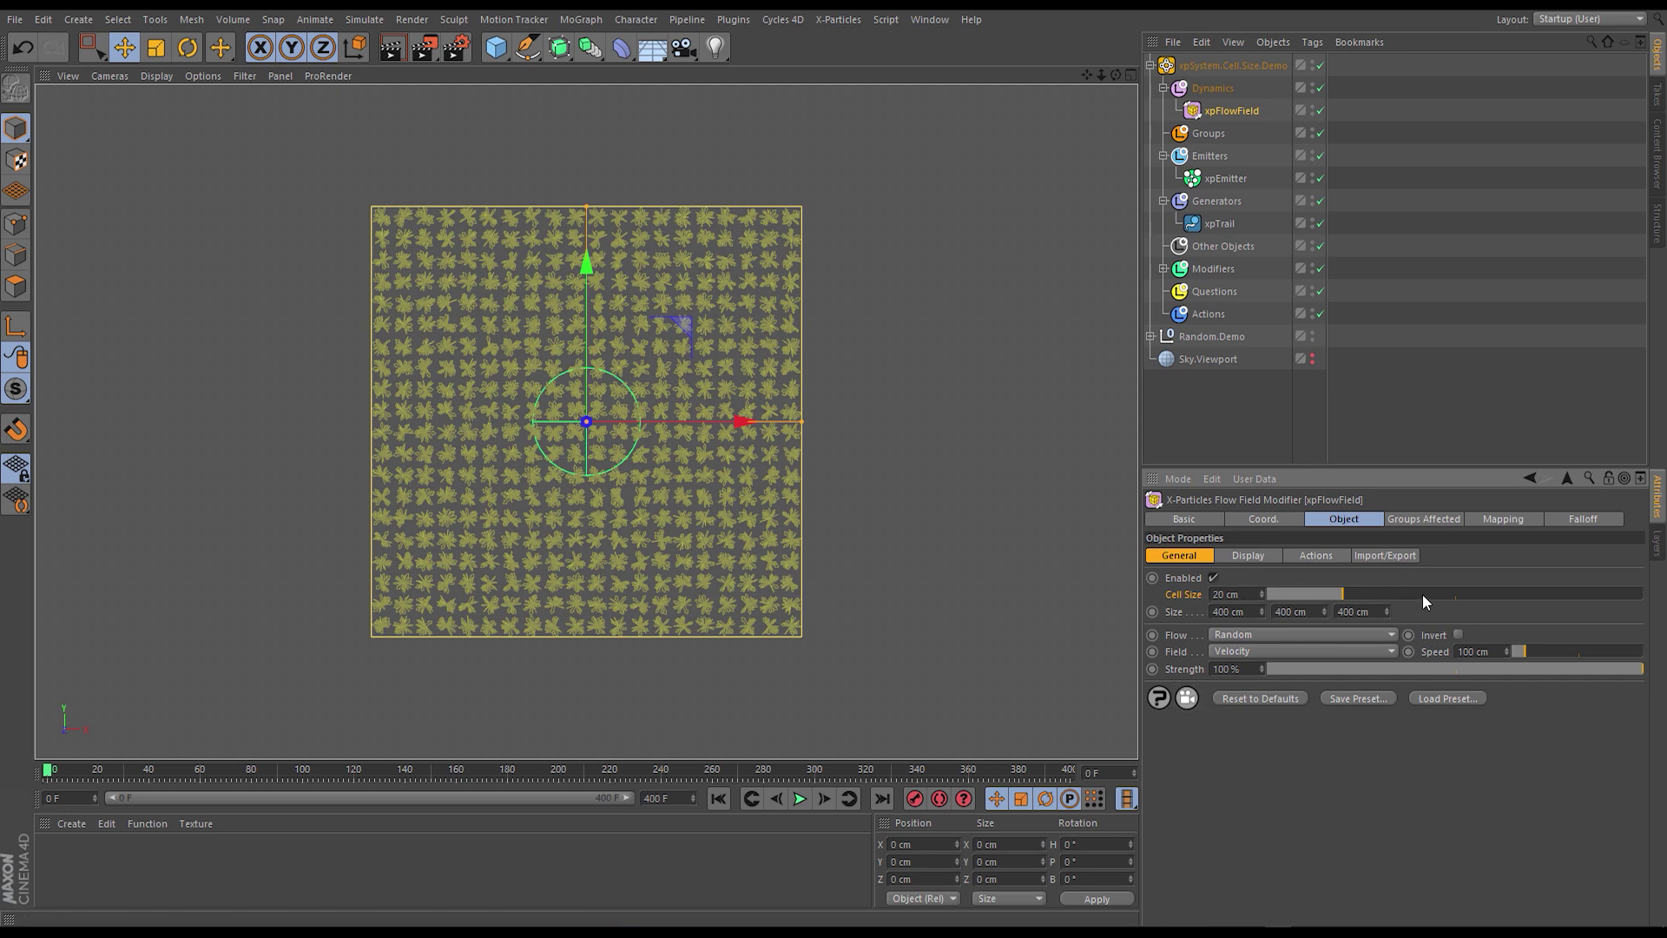
Restore the Cell Size to 40 cm and maximise the Perspective view
left_click_drag(1423, 594, 1419, 591)
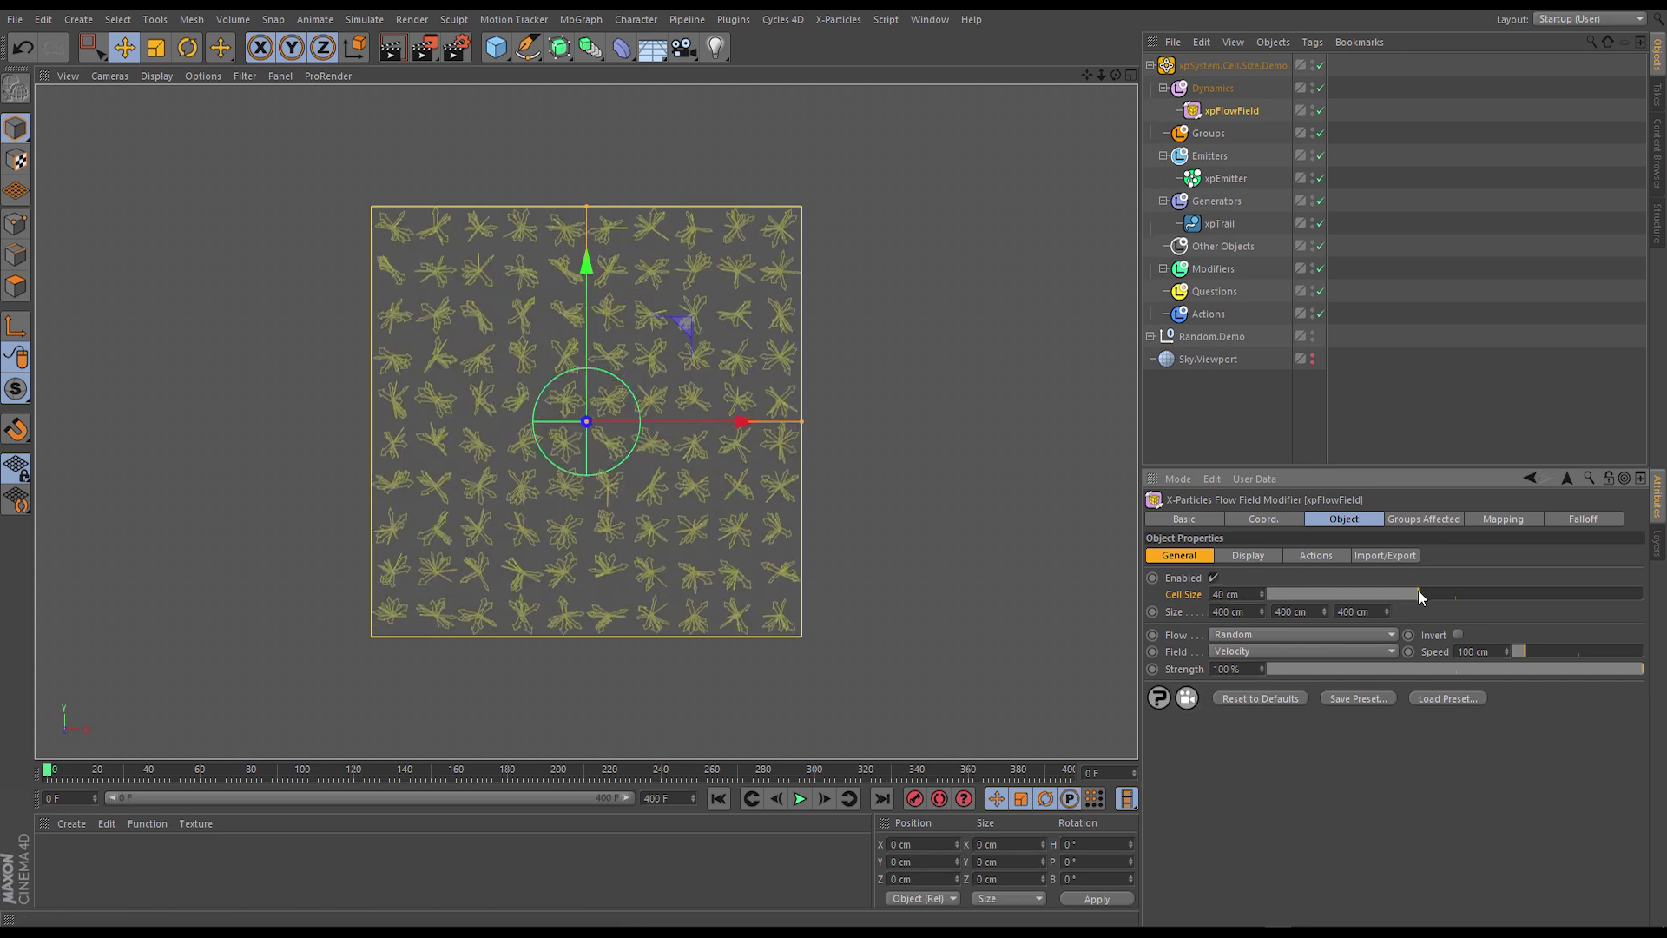
middle_click(513, 316)
middle_click(447, 286)
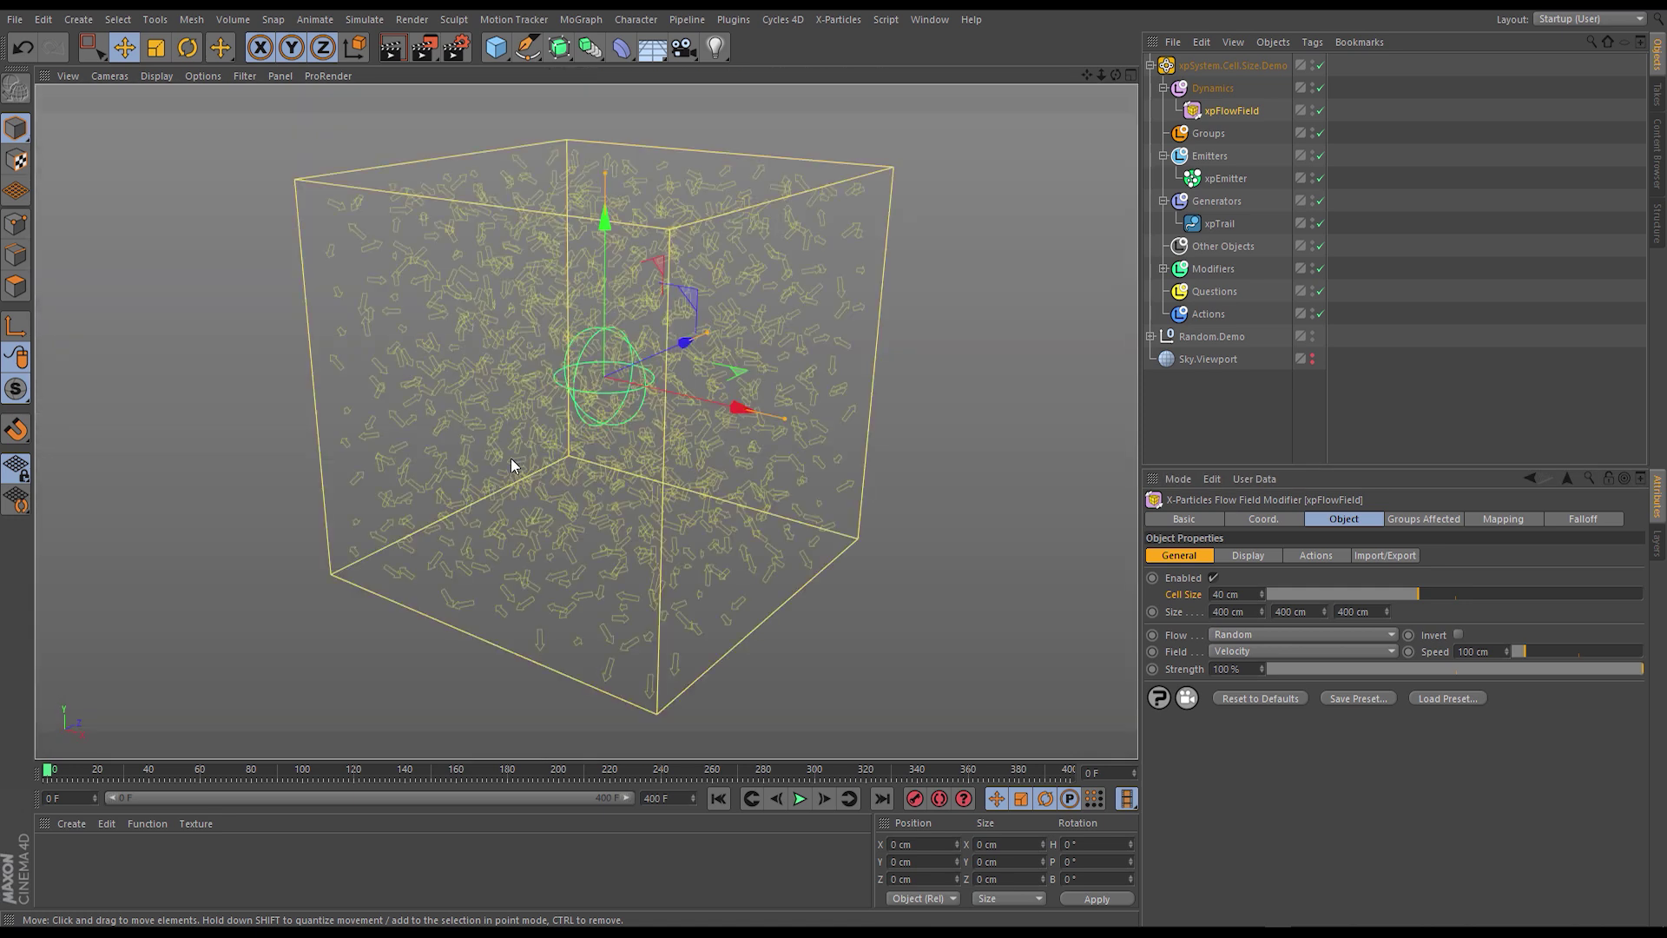
Set the flow vectors' Display Transparency to 96% and play the particle simulation
left_click(1249, 554)
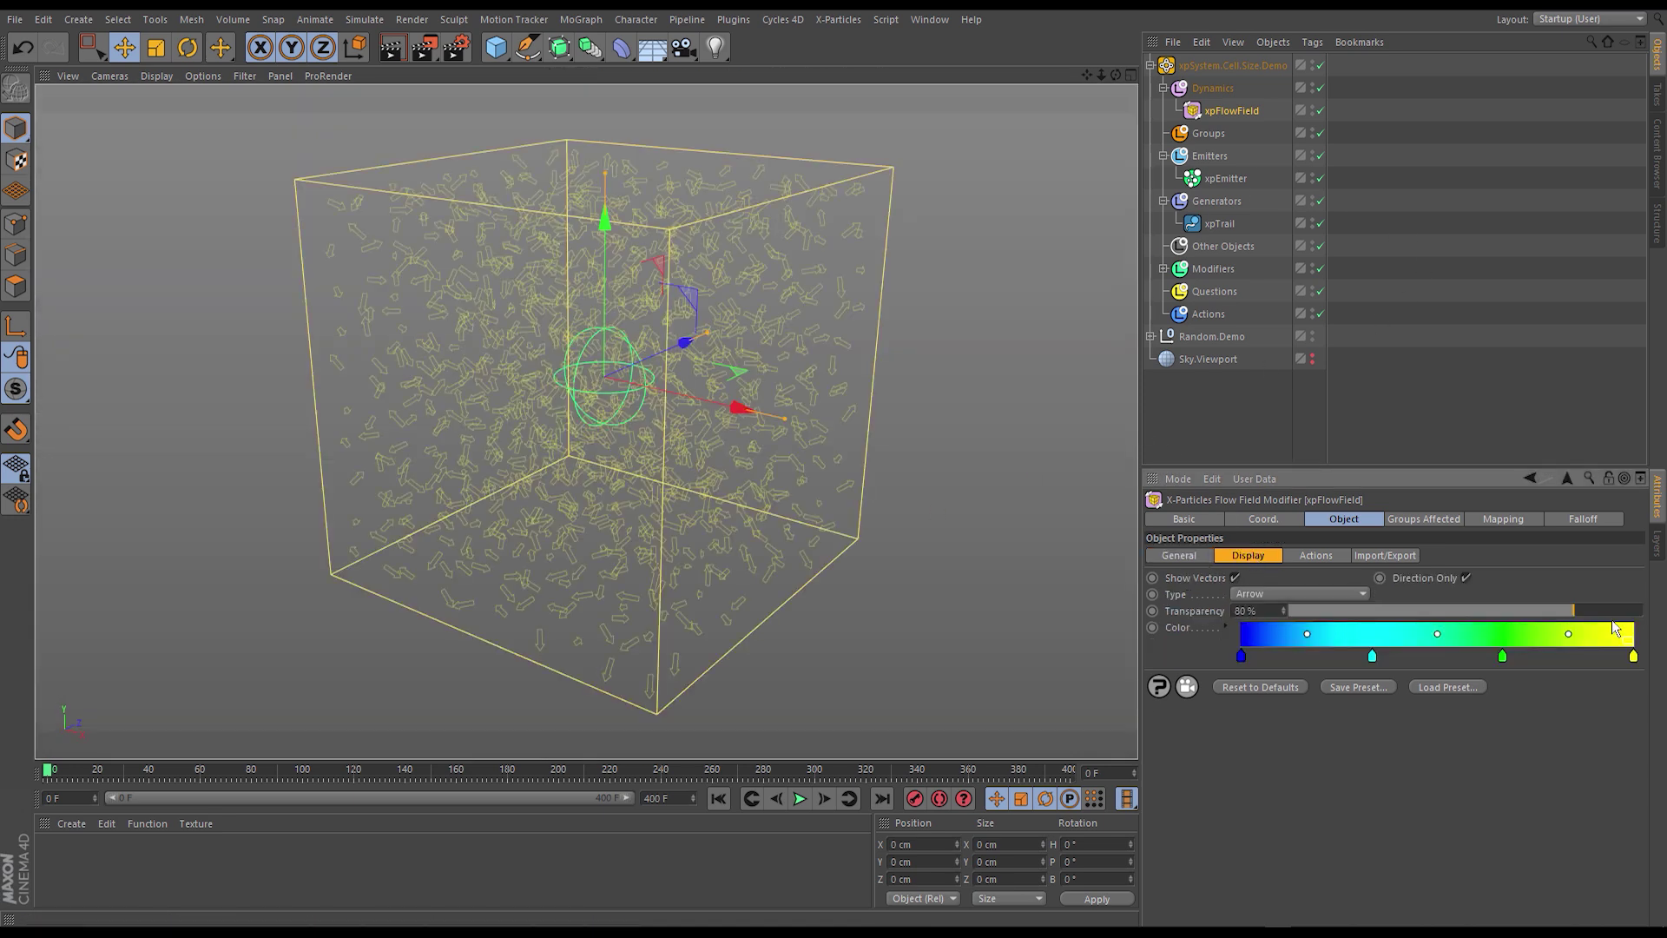
left_click(1627, 611)
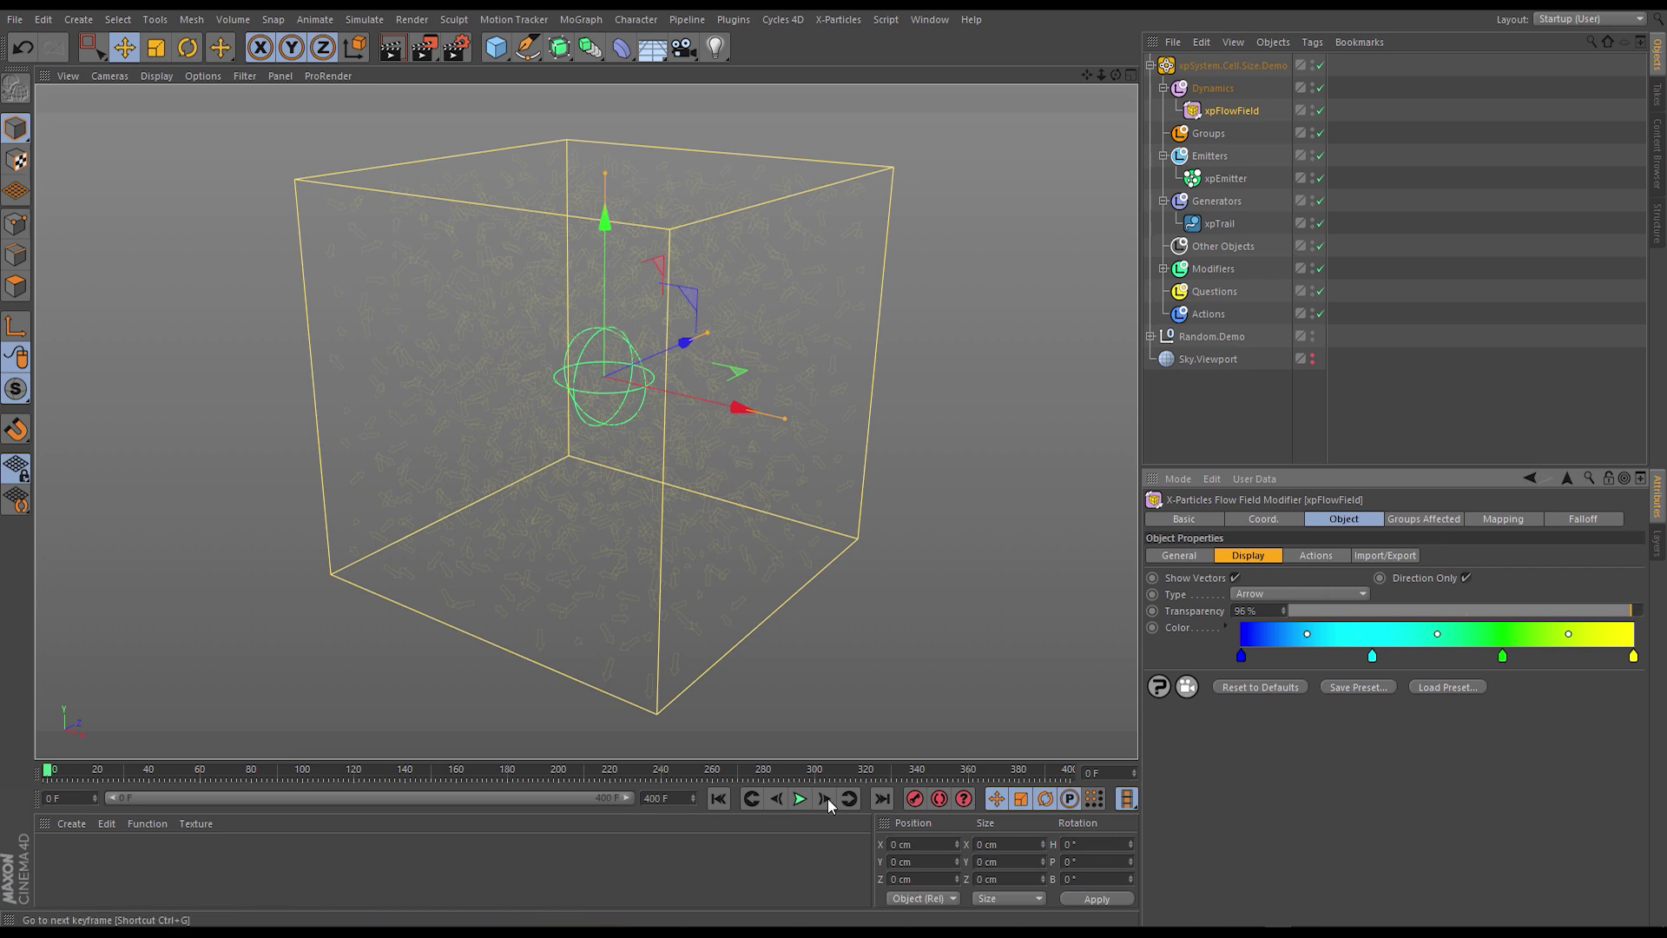
left_click(798, 800)
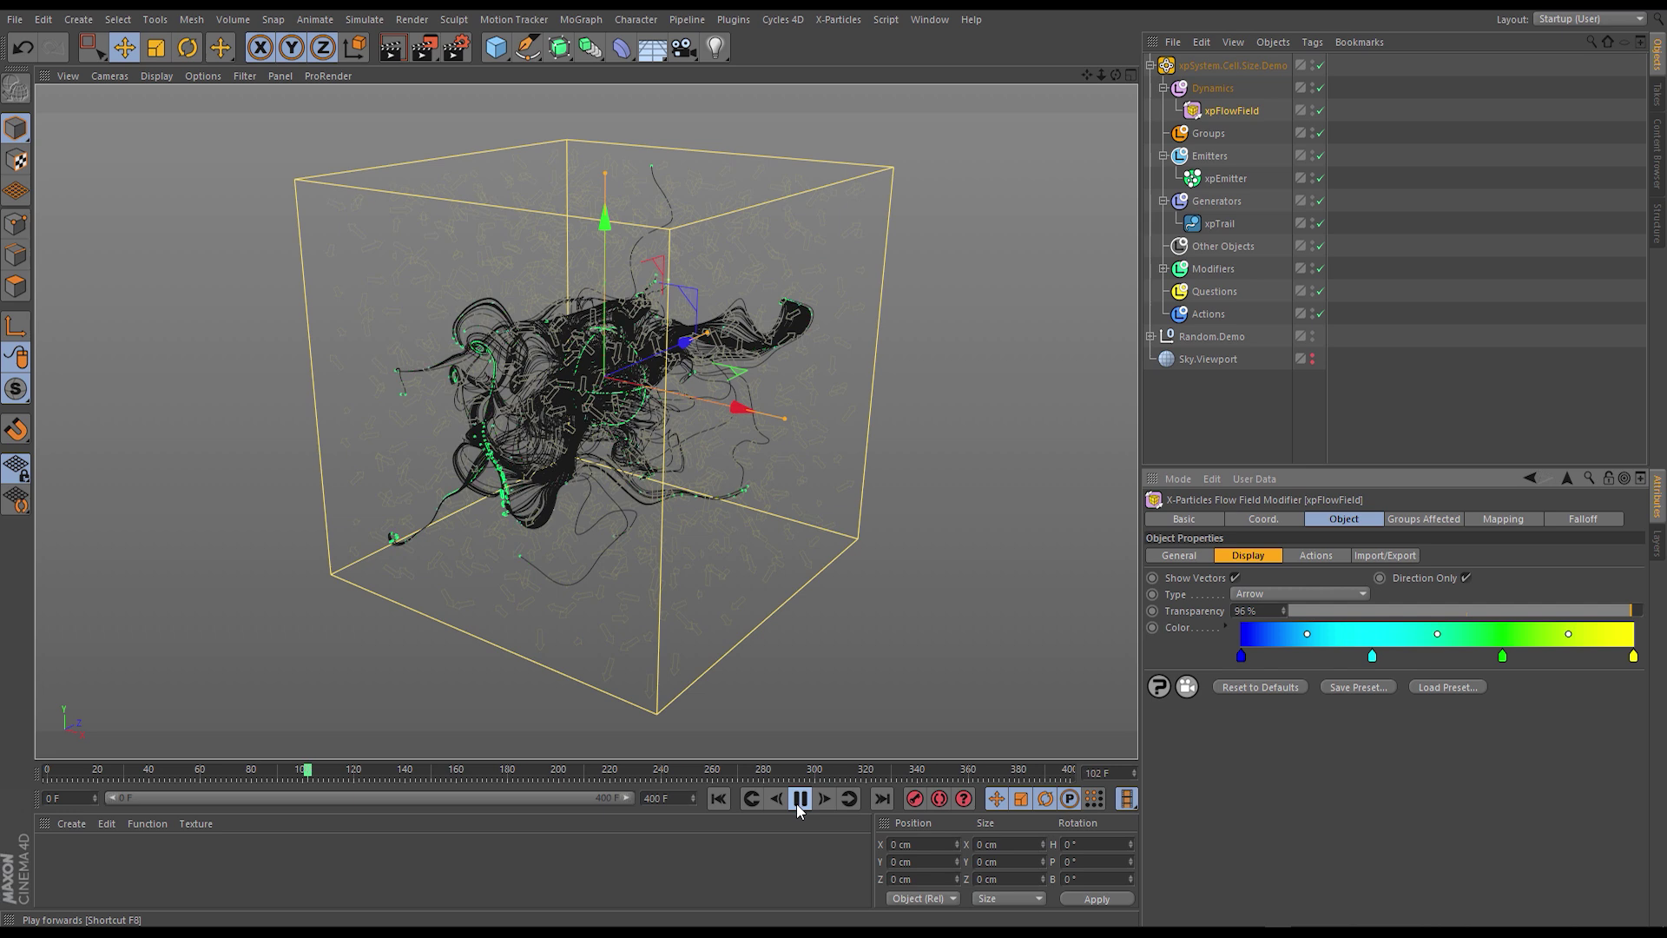
Replay the trails from frame 0 at an 80 cm Cell Size, then drop it to 15 cm
left_click(1183, 554)
left_click_drag(1493, 592, 1571, 596)
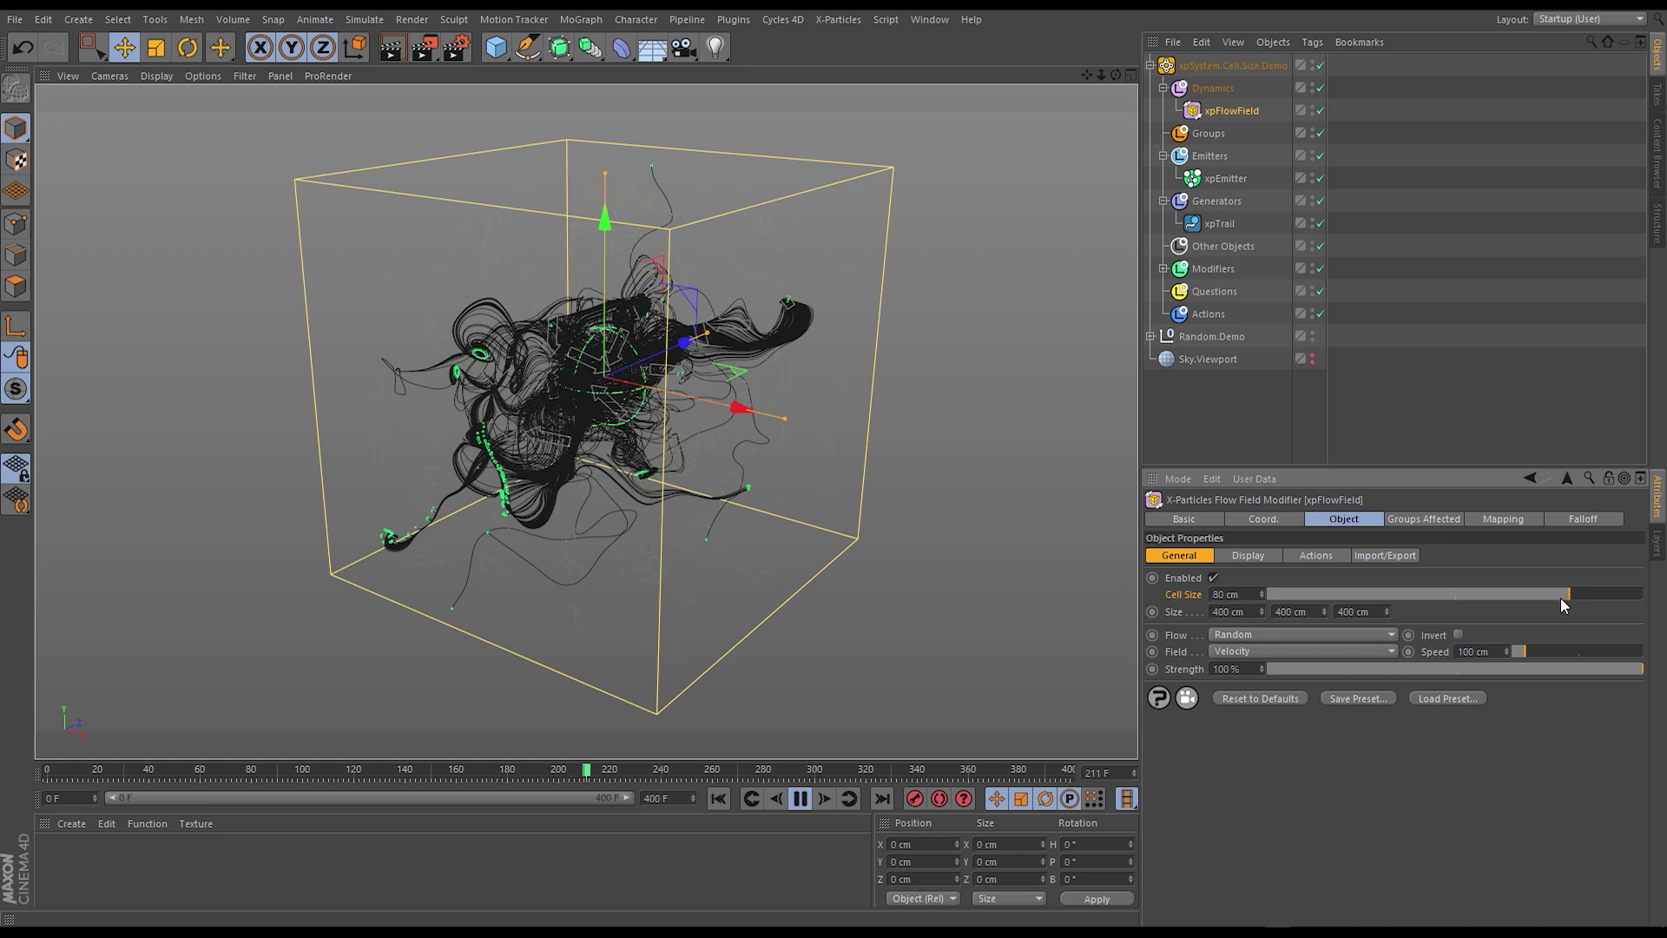
left_click(718, 798)
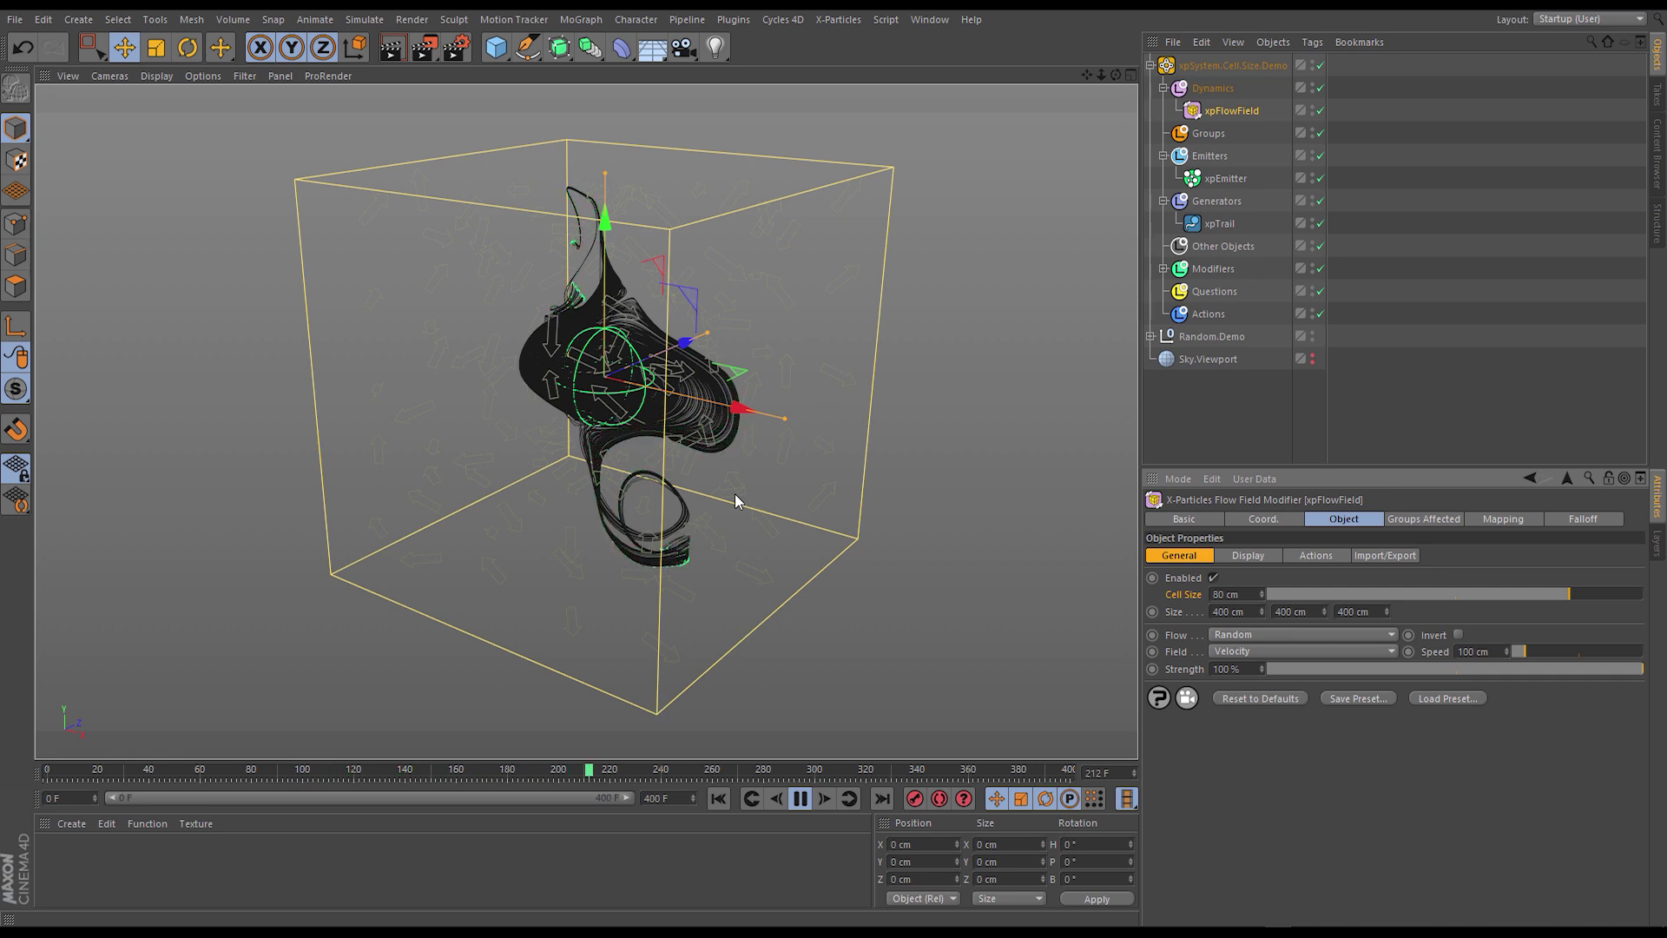
left_click_drag(732, 495, 821, 410, "alt")
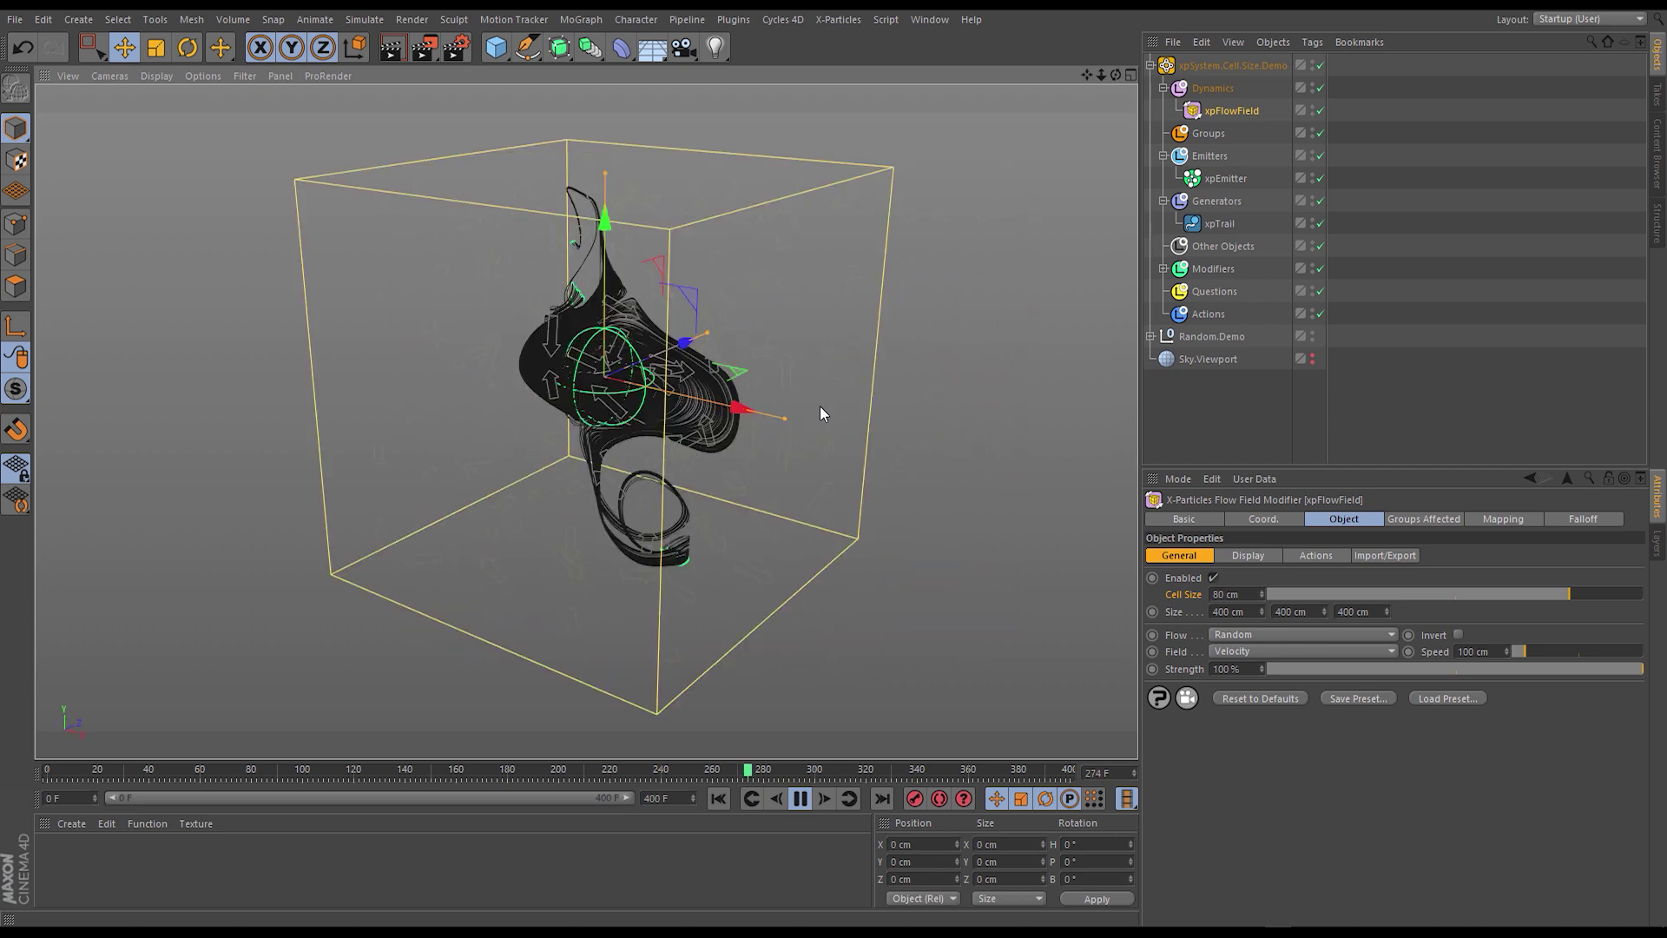
left_click_drag(1426, 594, 1325, 596)
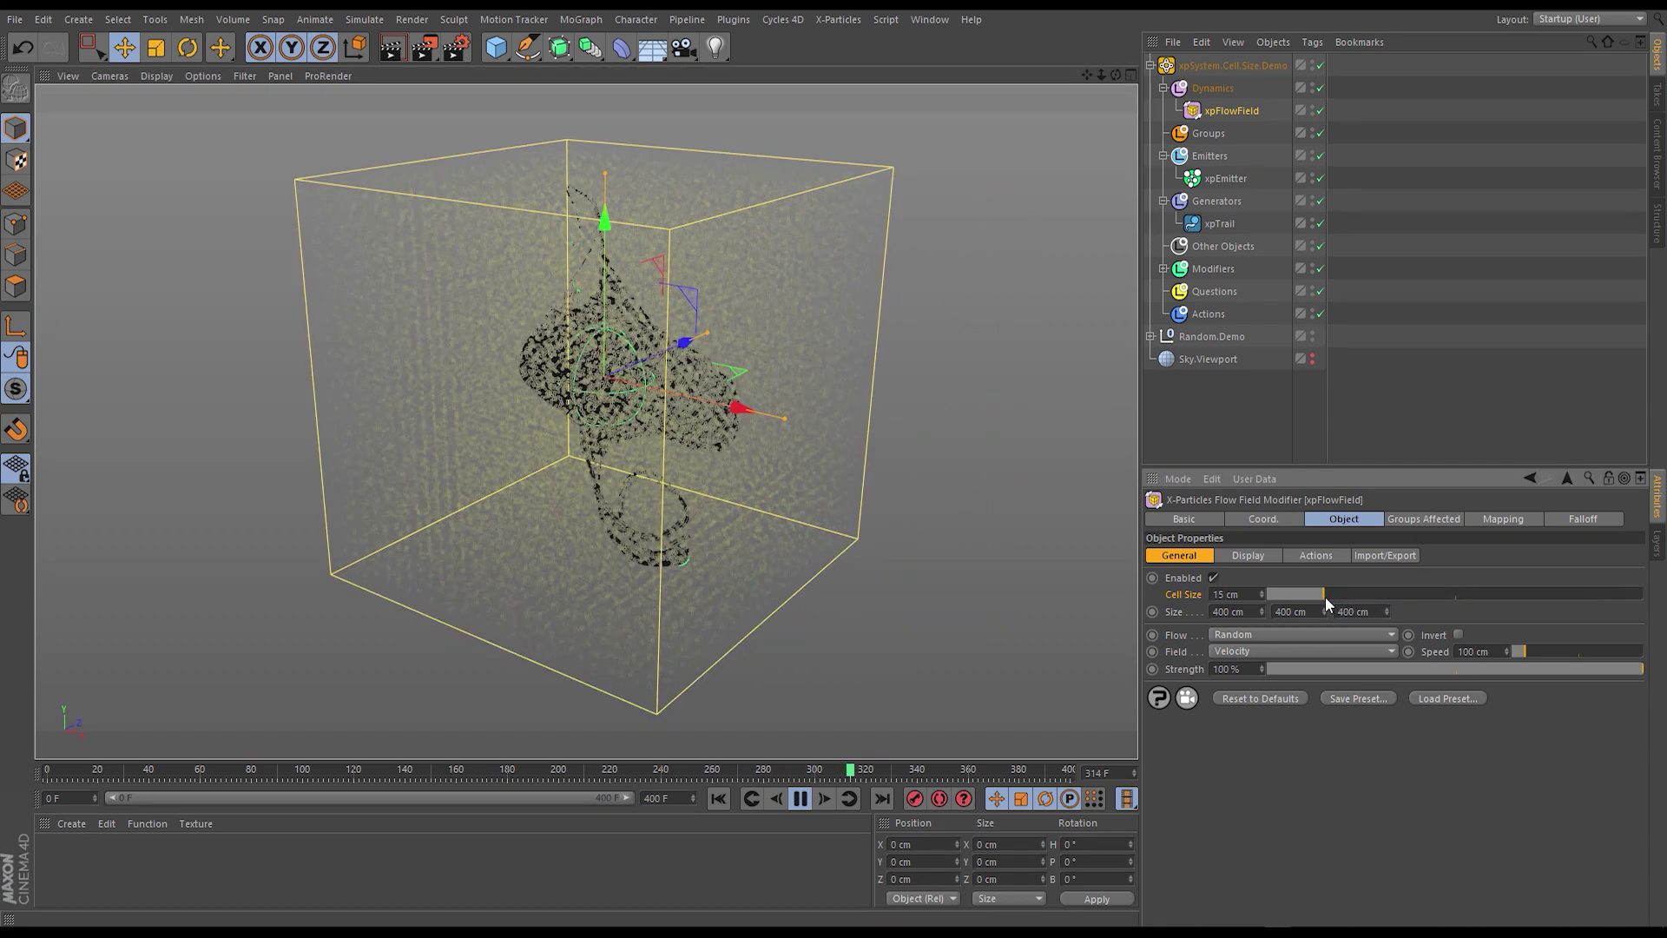
Replay from frame 0 with Show Vectors unchecked, pausing at frame 324
left_click(718, 798)
left_click(1247, 555)
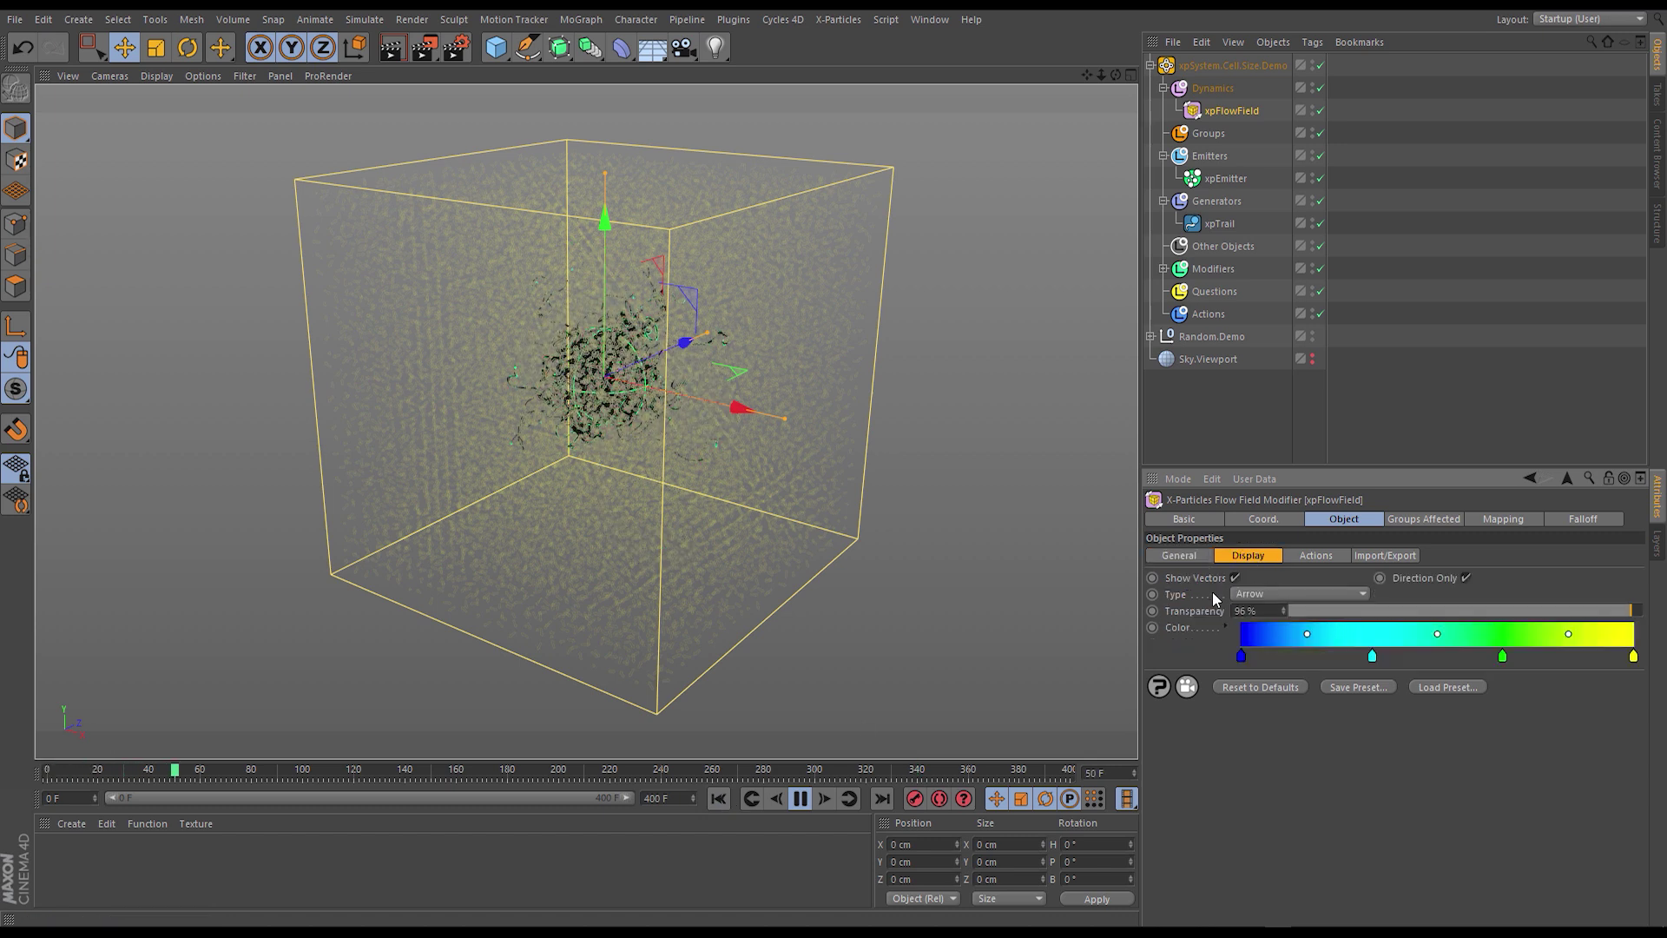
left_click(1233, 577)
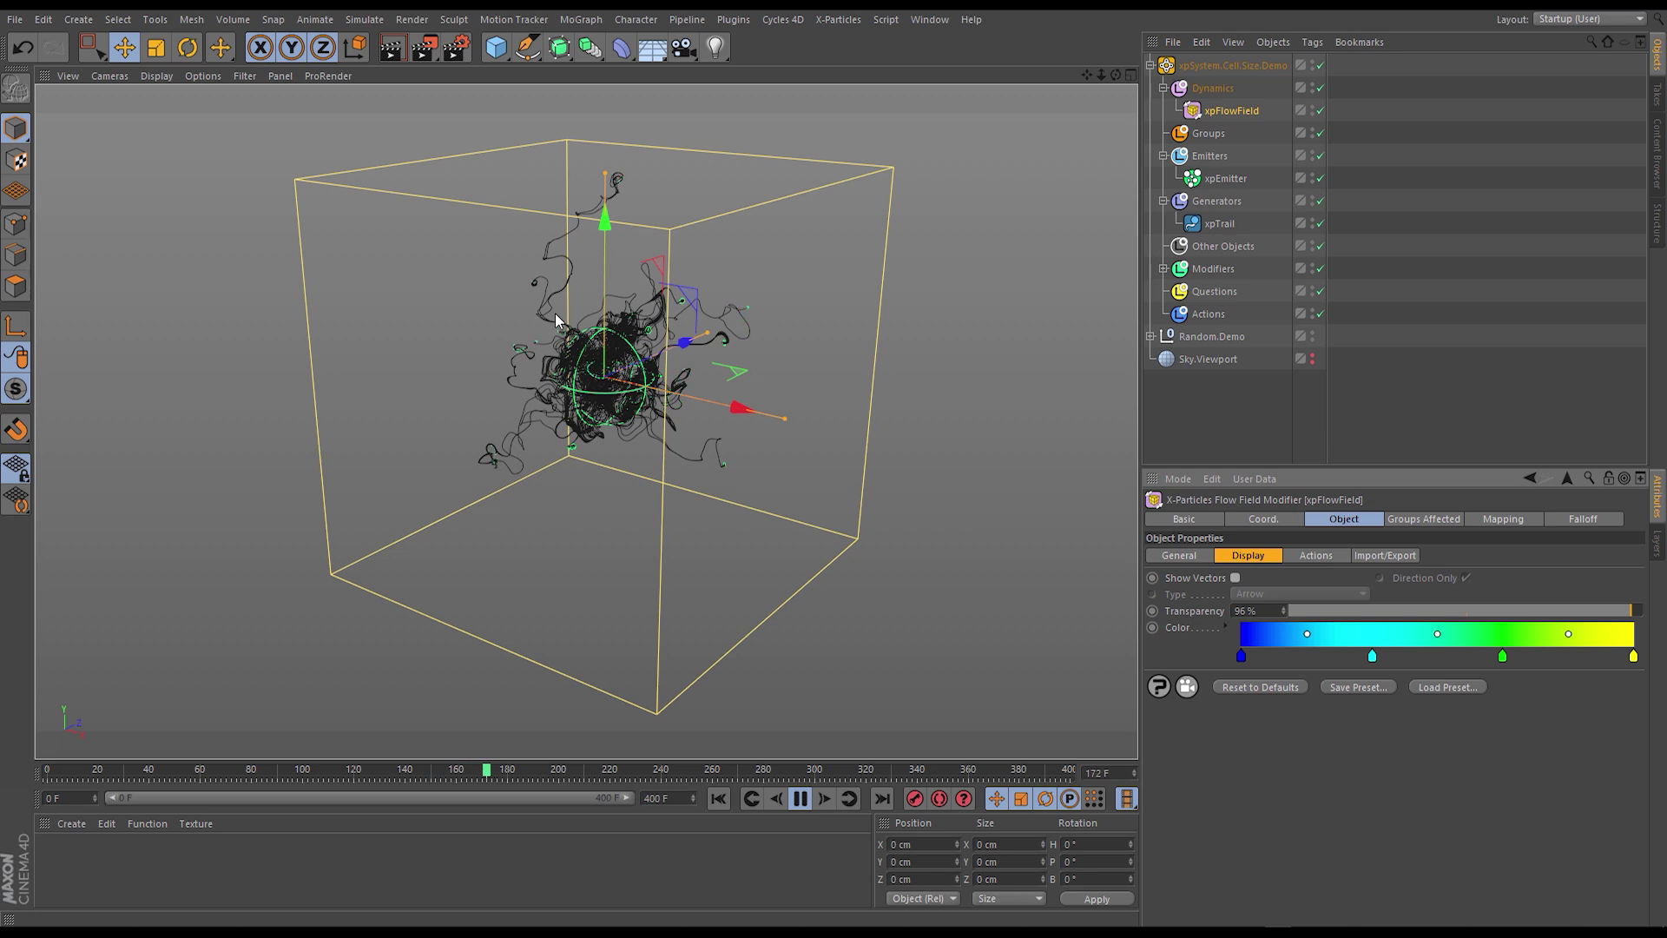
left_click(800, 801)
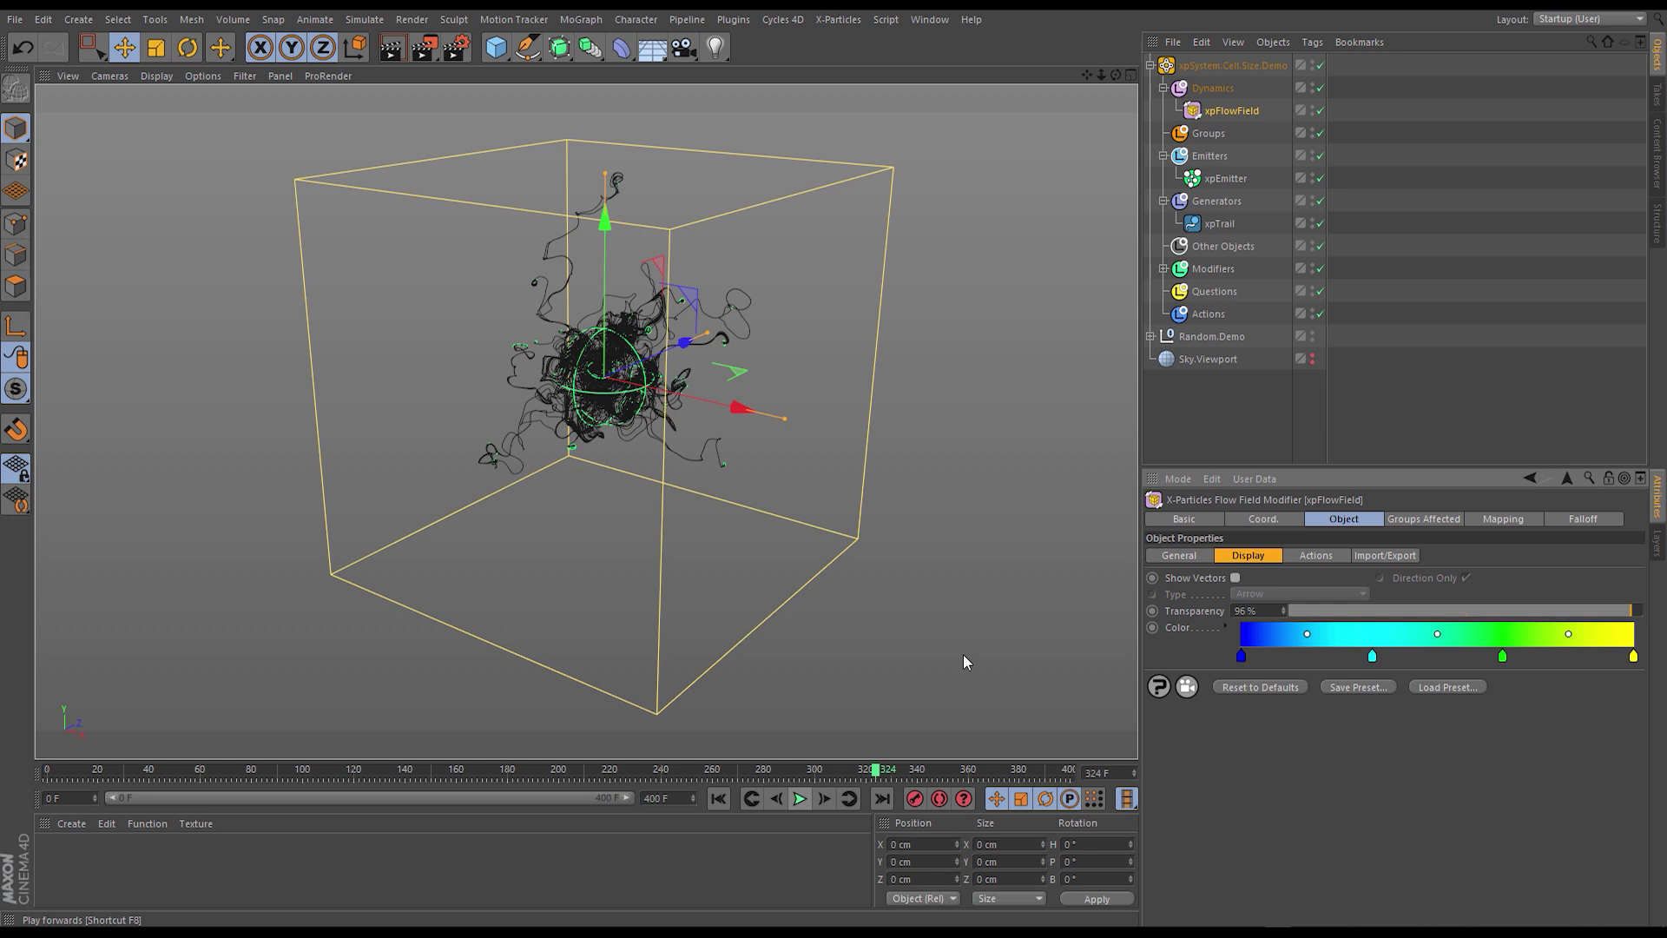
Disable the xpSystem and enable the Large.Cell.Size system under Random.Demo
left_click(1320, 66)
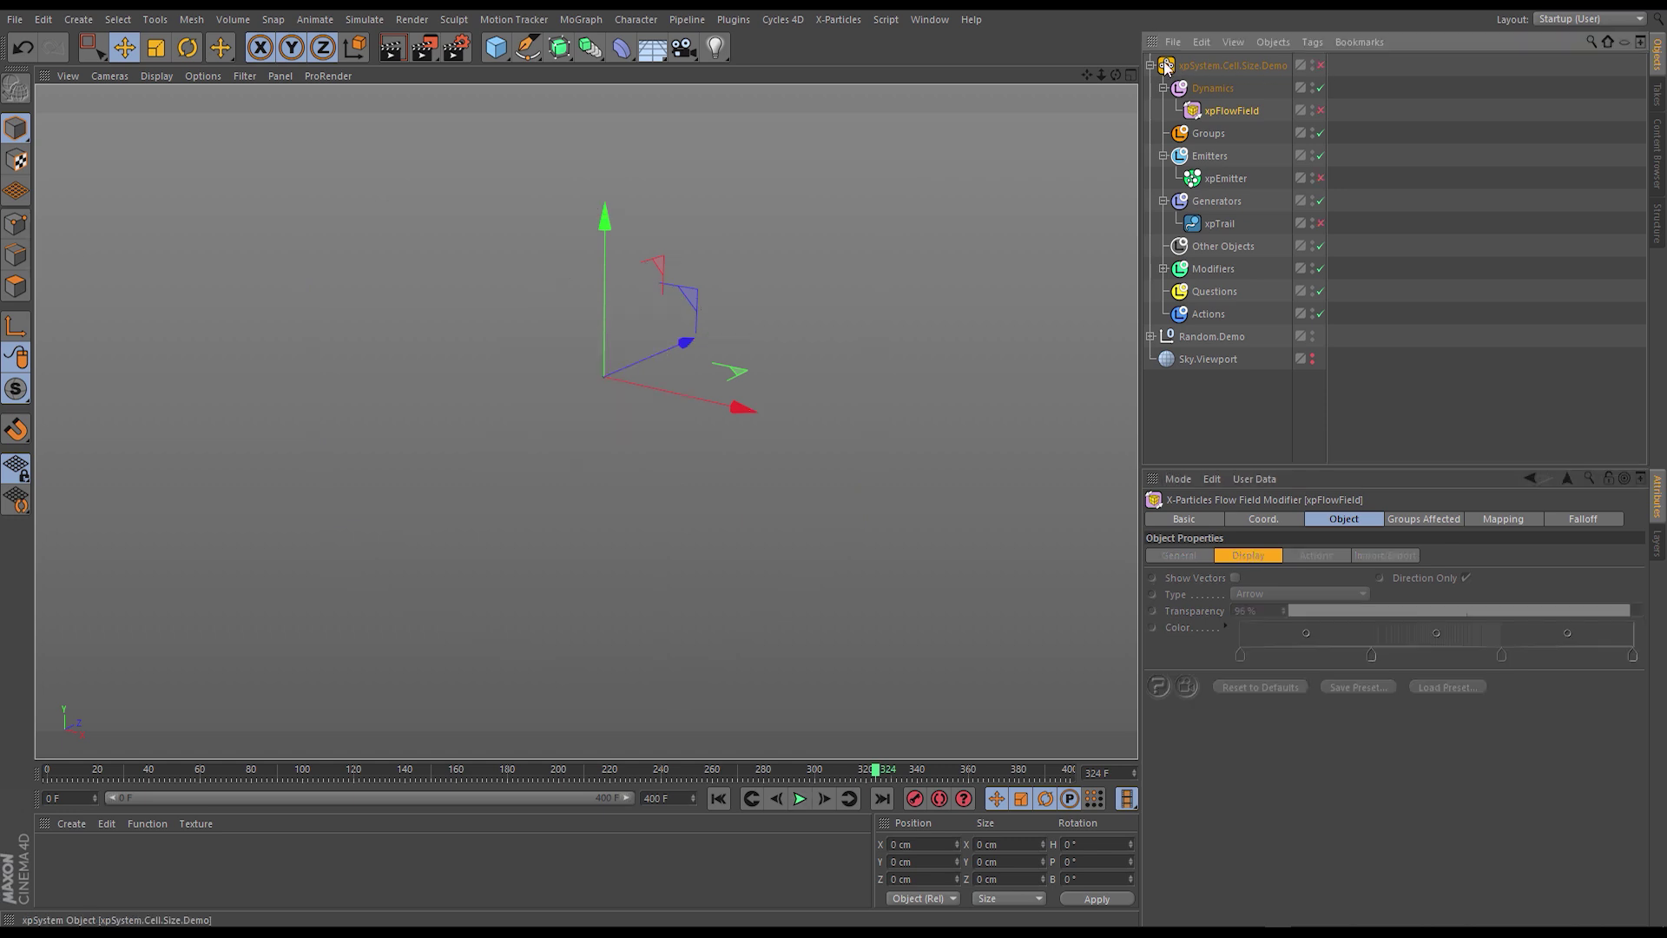
left_click(1150, 65)
left_click(1150, 87)
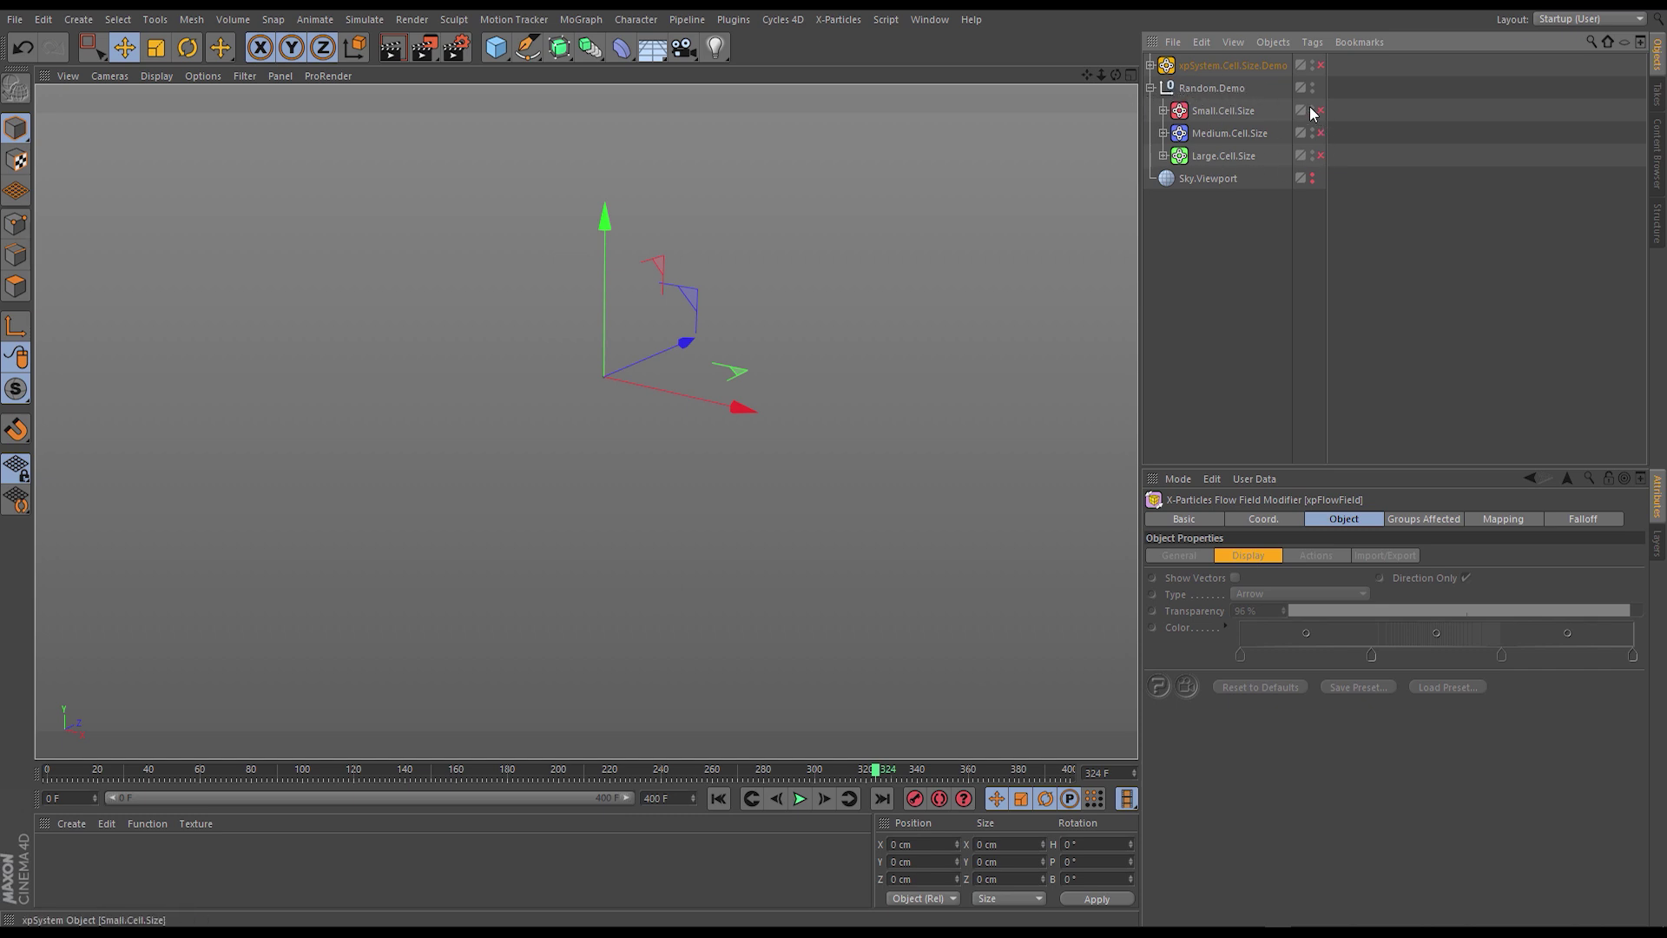
left_click(1320, 156)
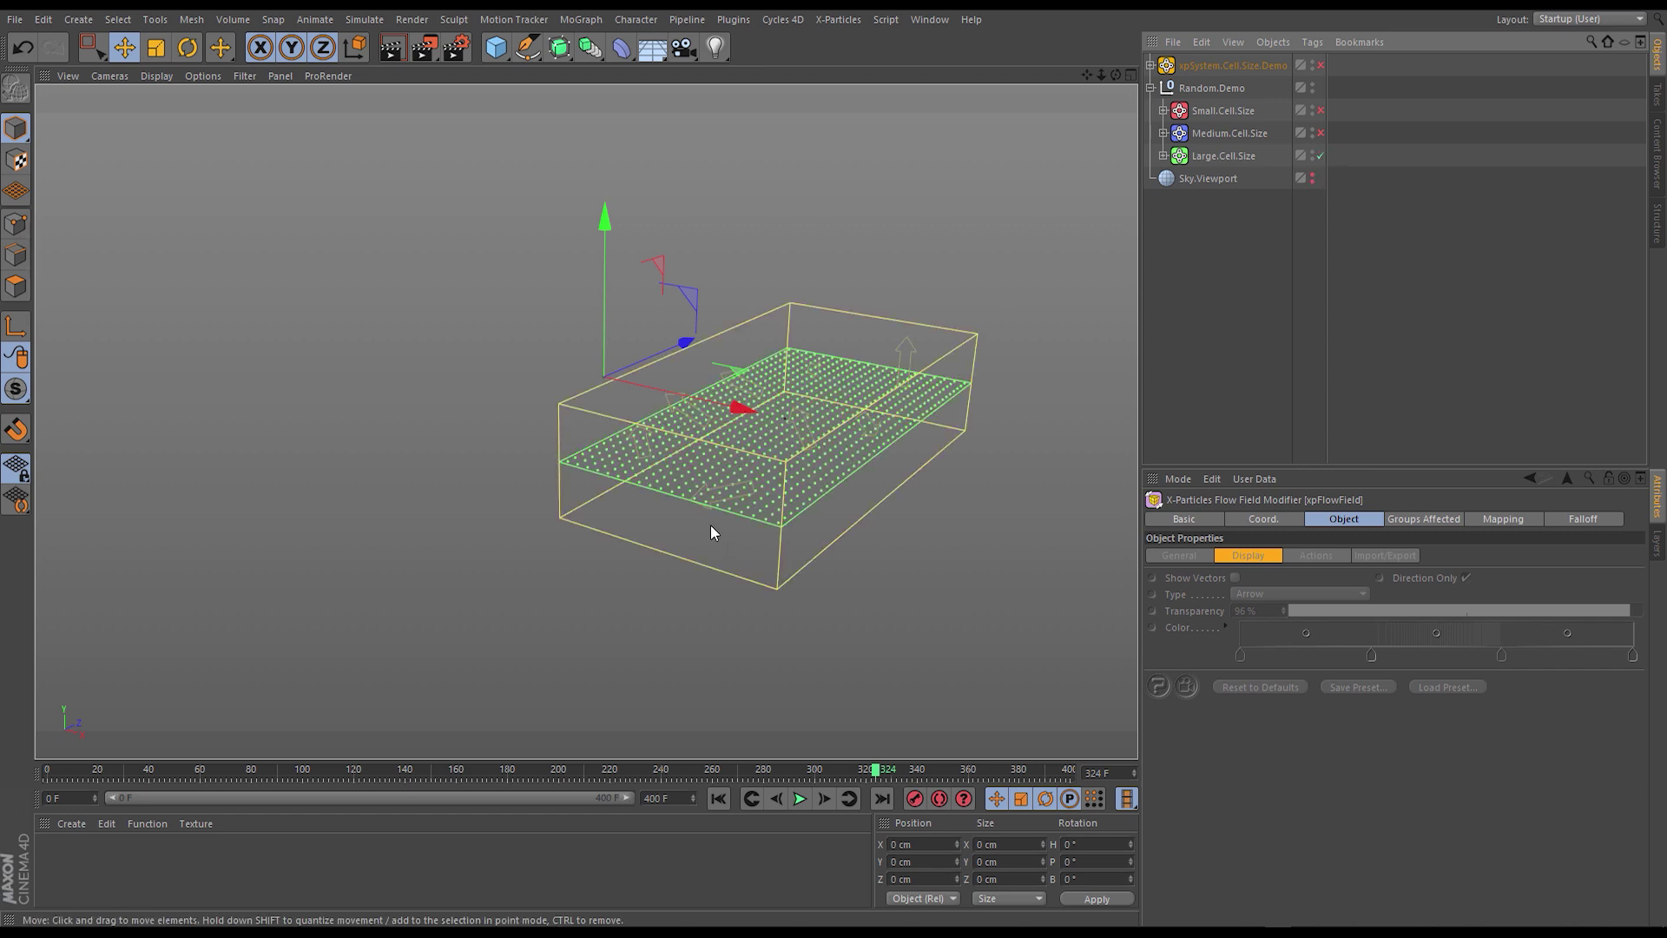
left_click_drag(770, 399, 767, 353, "alt")
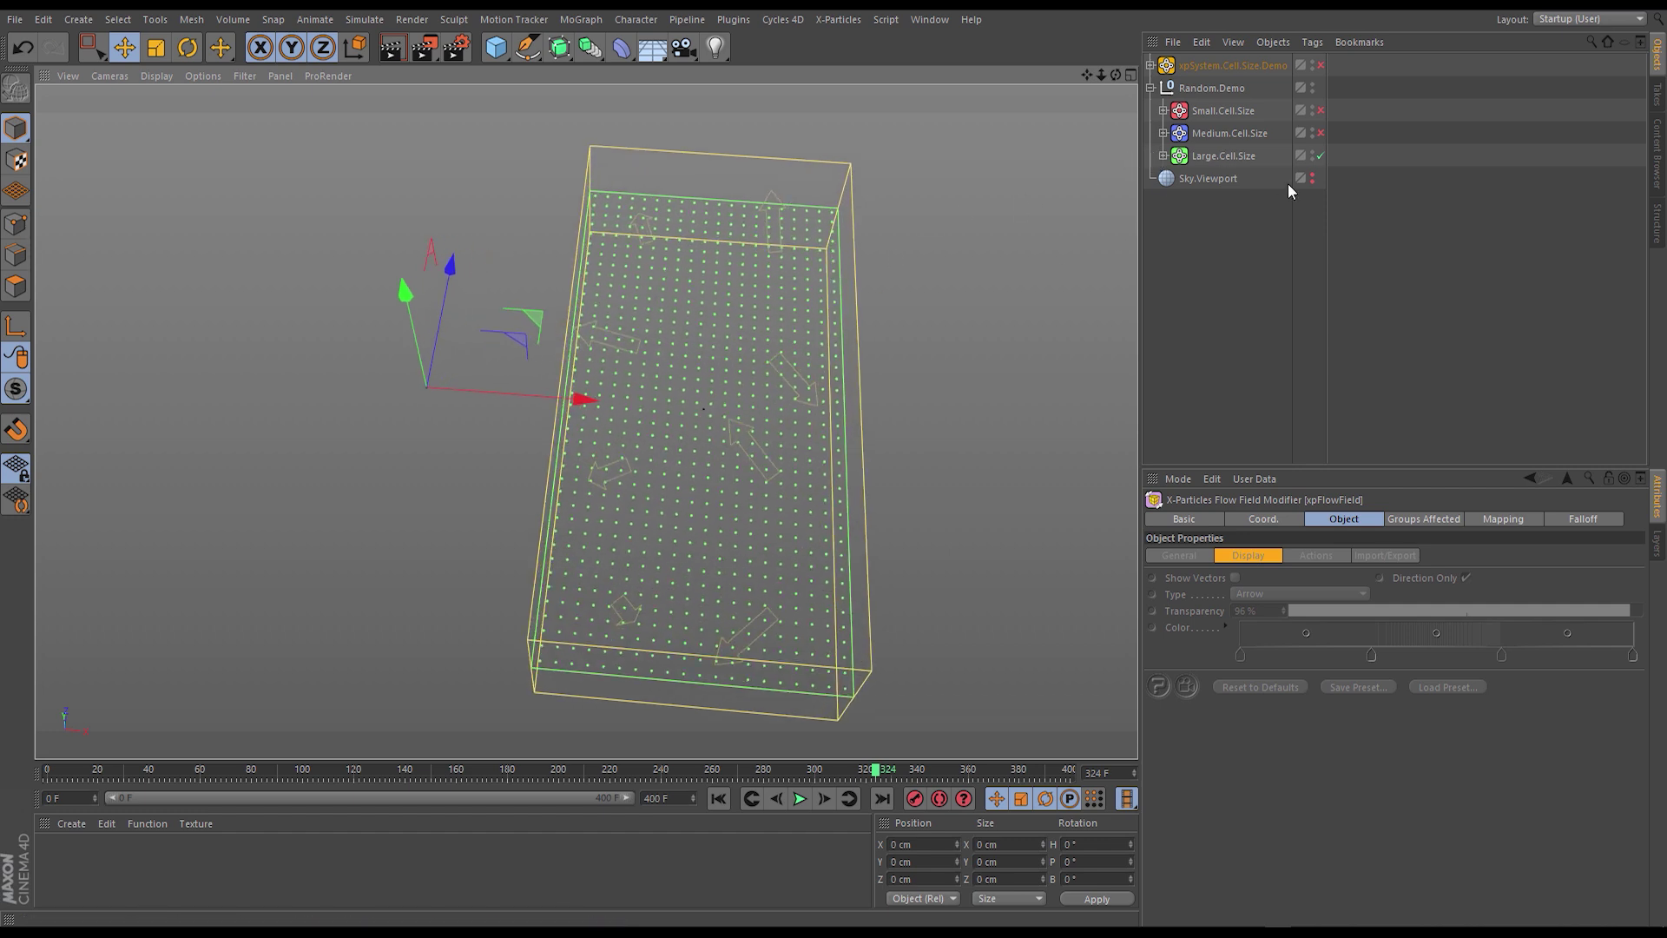
Hide Sky.Viewport for a black background and select xpFlowField.Large, showing 100 cm cells
left_click(1313, 173)
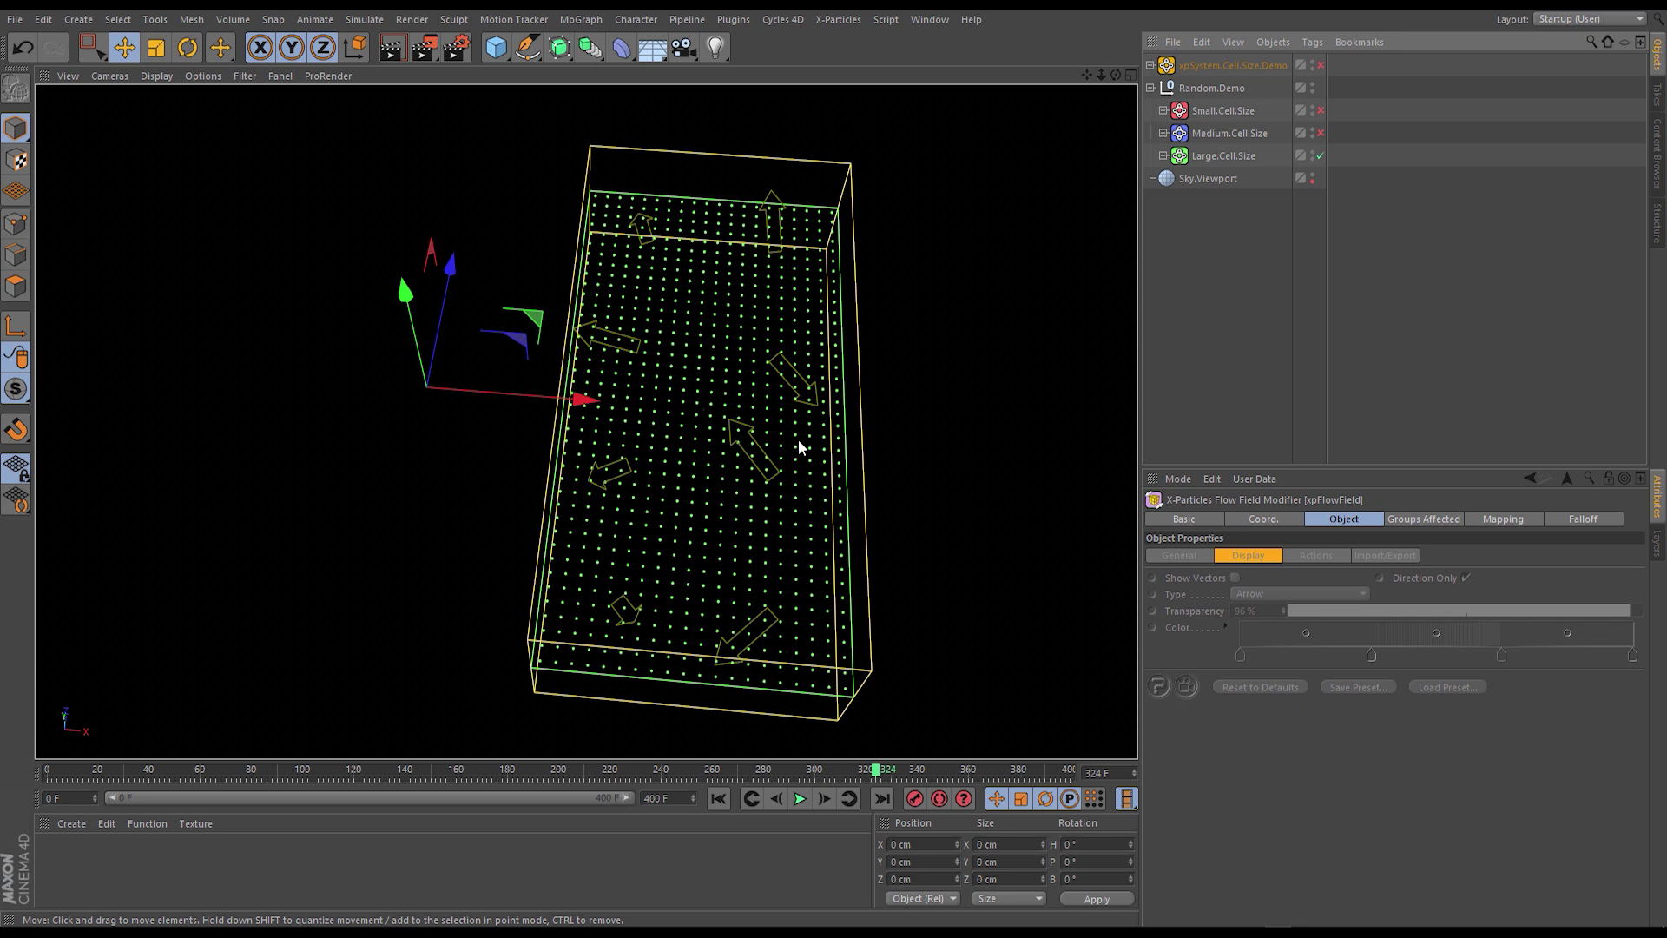
left_click_drag(798, 448, 803, 250, "alt")
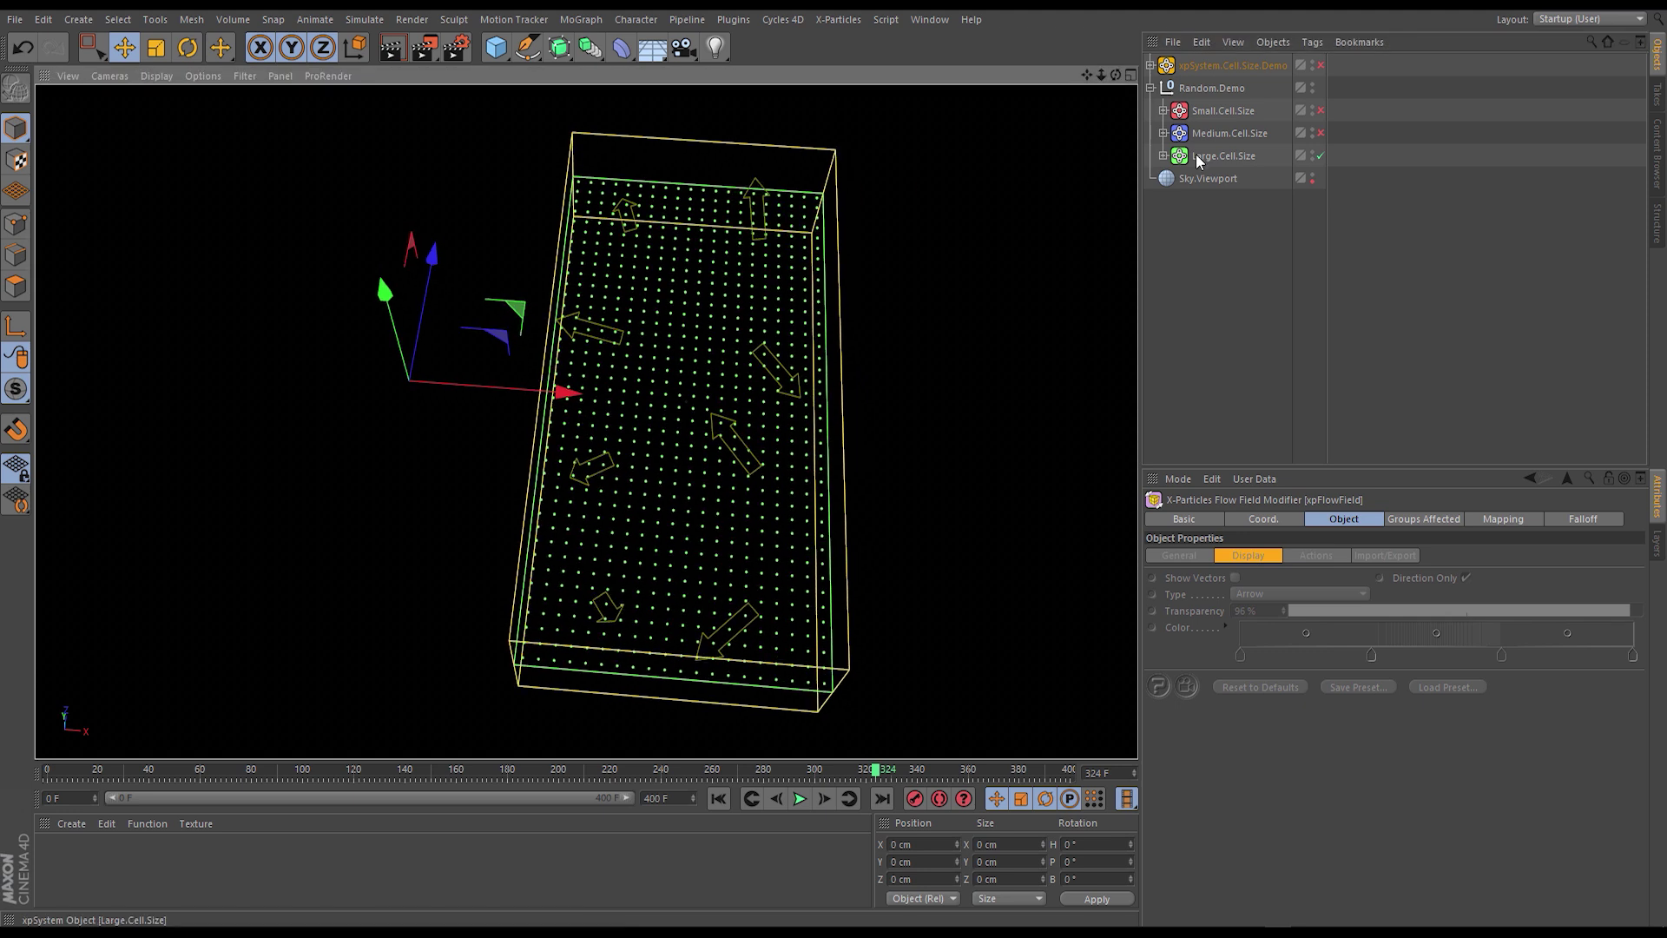
left_click(1164, 156)
left_click(1177, 178)
left_click(1258, 200)
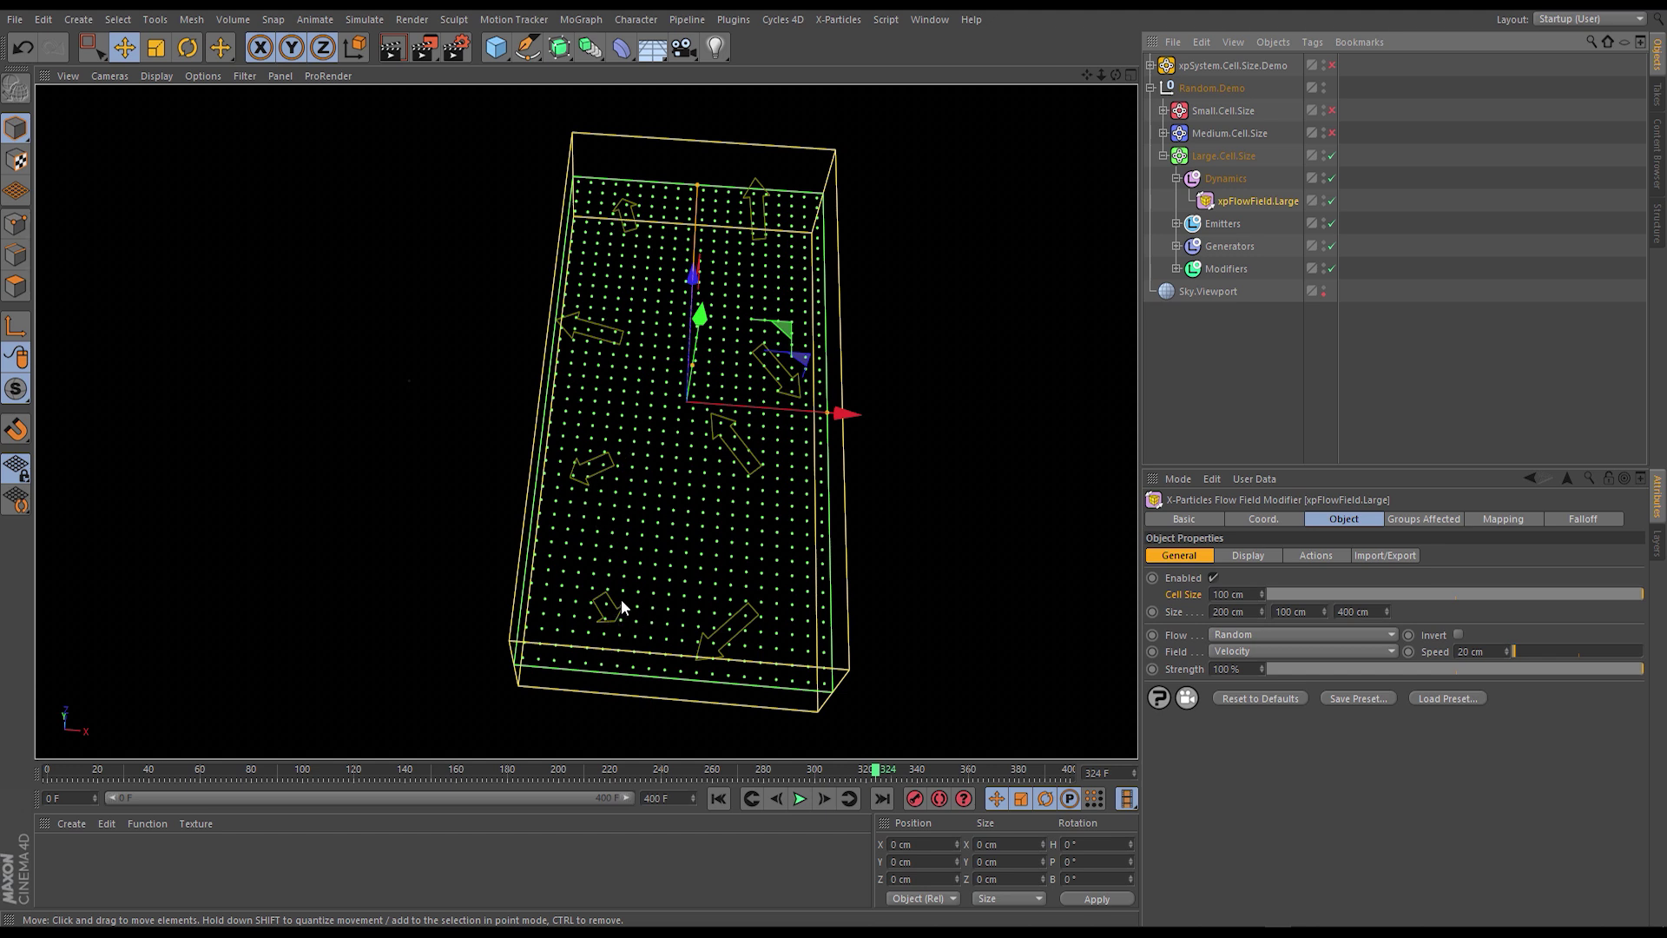
Simulate the large-cell field's green particle trails from frame 0 to frame 240
left_click(719, 799)
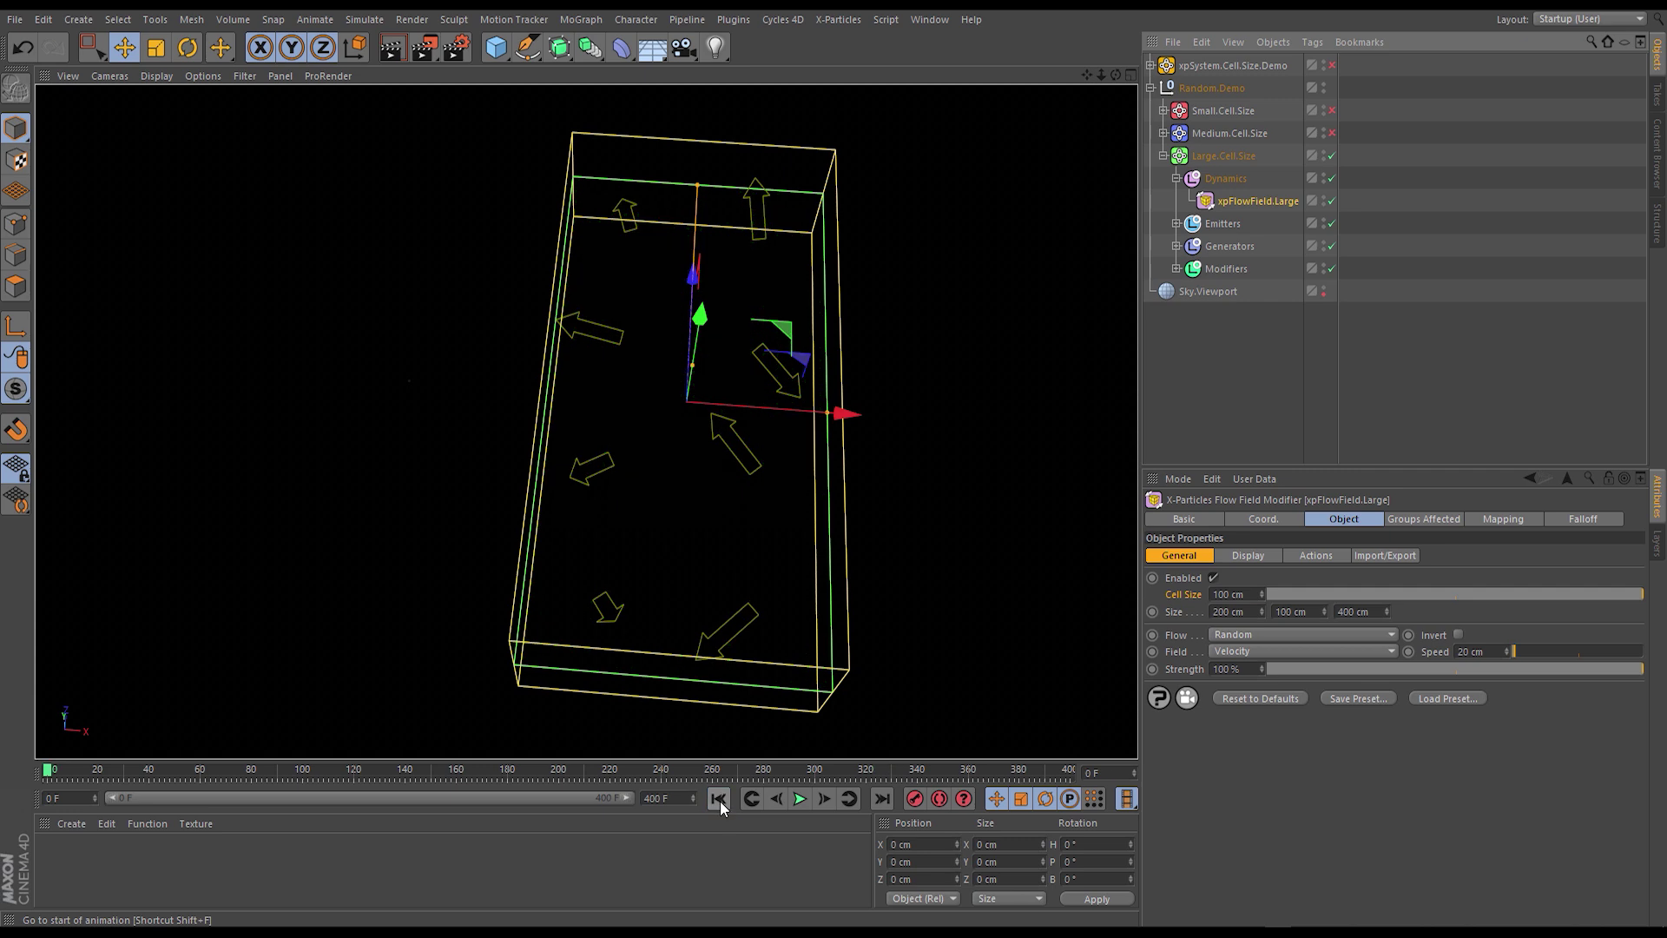
left_click(793, 809)
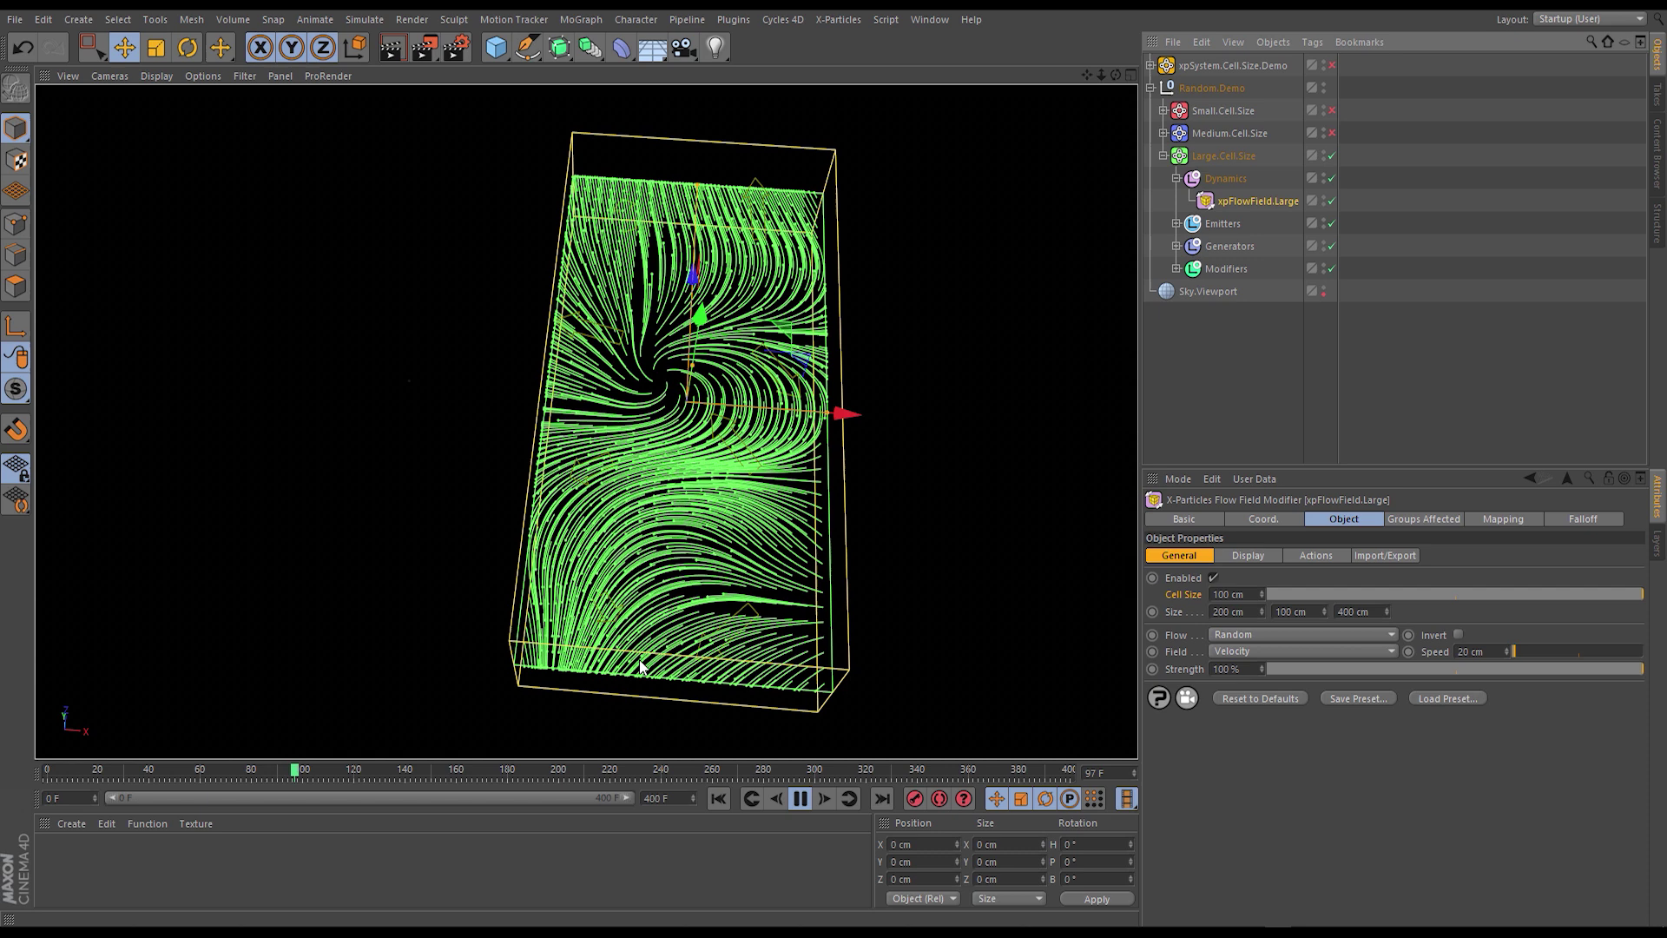
left_click(800, 799)
Collapse Large.Cell.Size, enable Medium.Cell.Size, and pan the view to show its box
left_click(1163, 155)
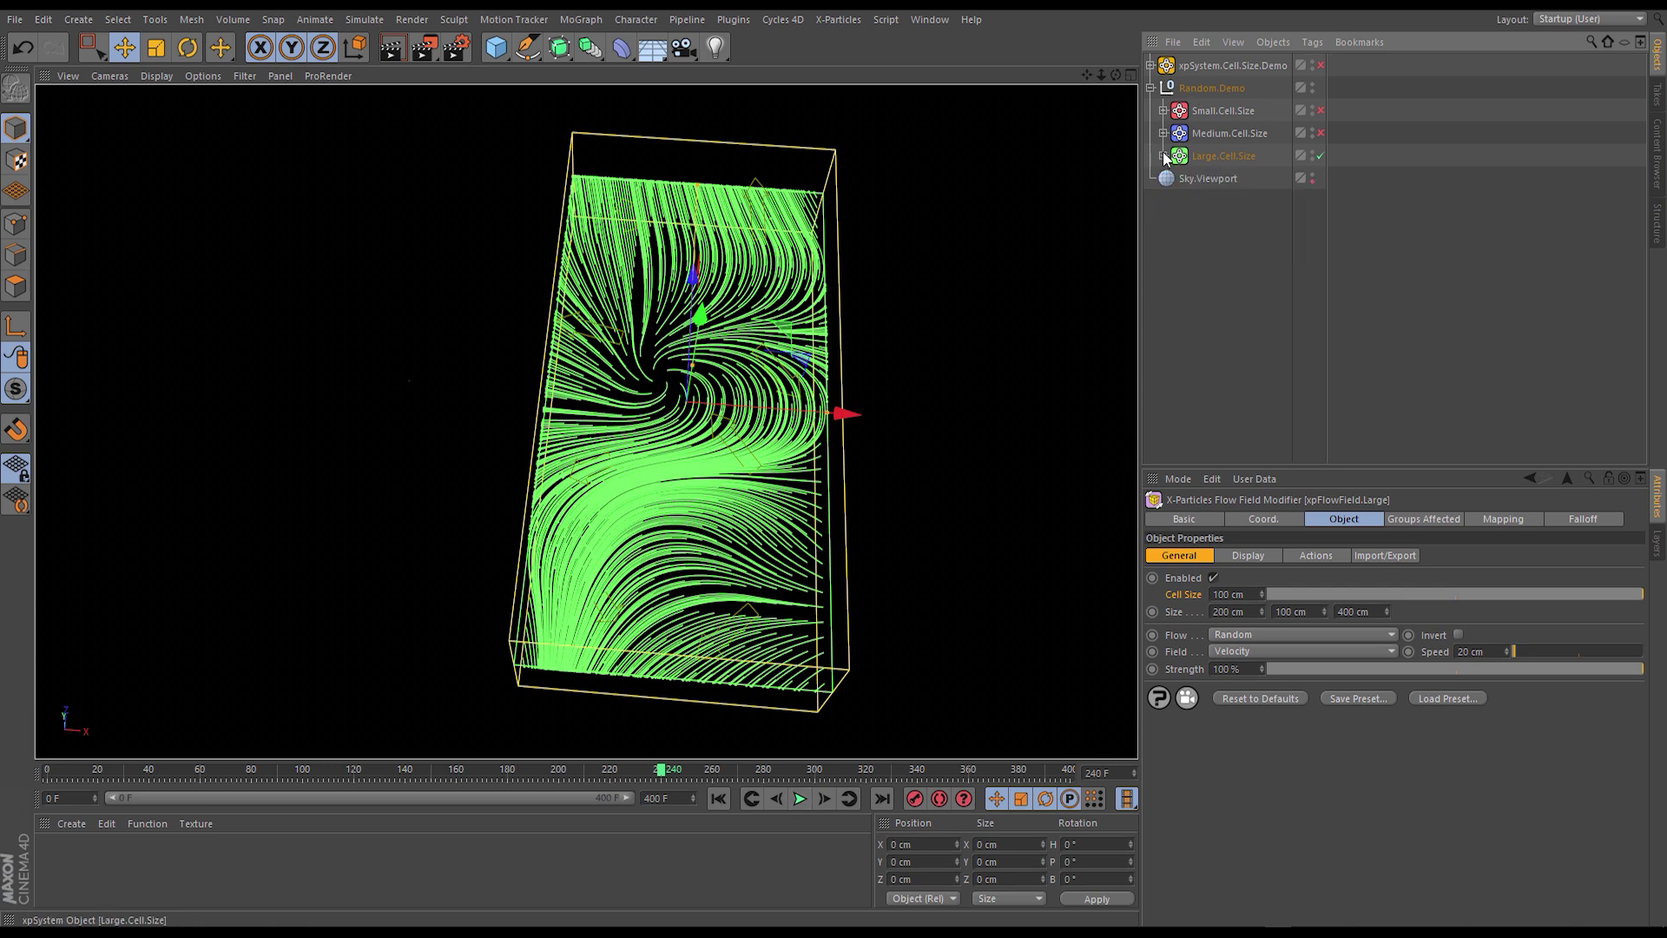
left_click(1321, 133)
middle_click_drag(513, 439, 688, 426, "alt")
Open Medium.Cell.Size > Dynamics to check xpFlowField.Medium's 30 cm cell size
left_click(1163, 133)
left_click(1177, 156)
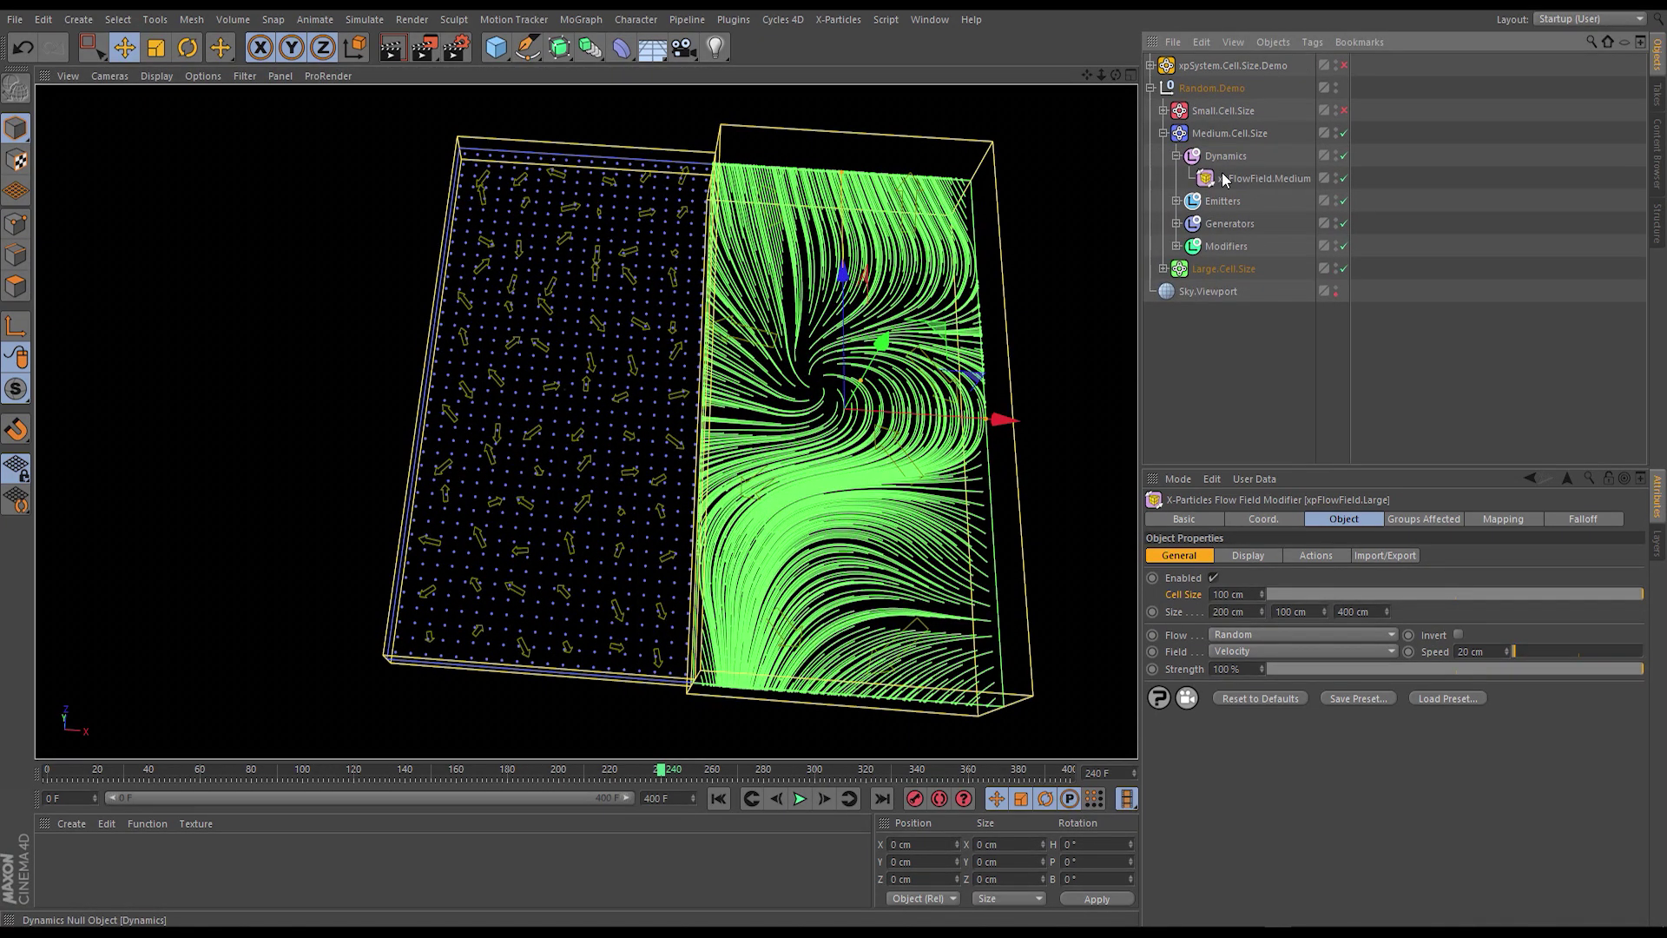
left_click(1225, 178)
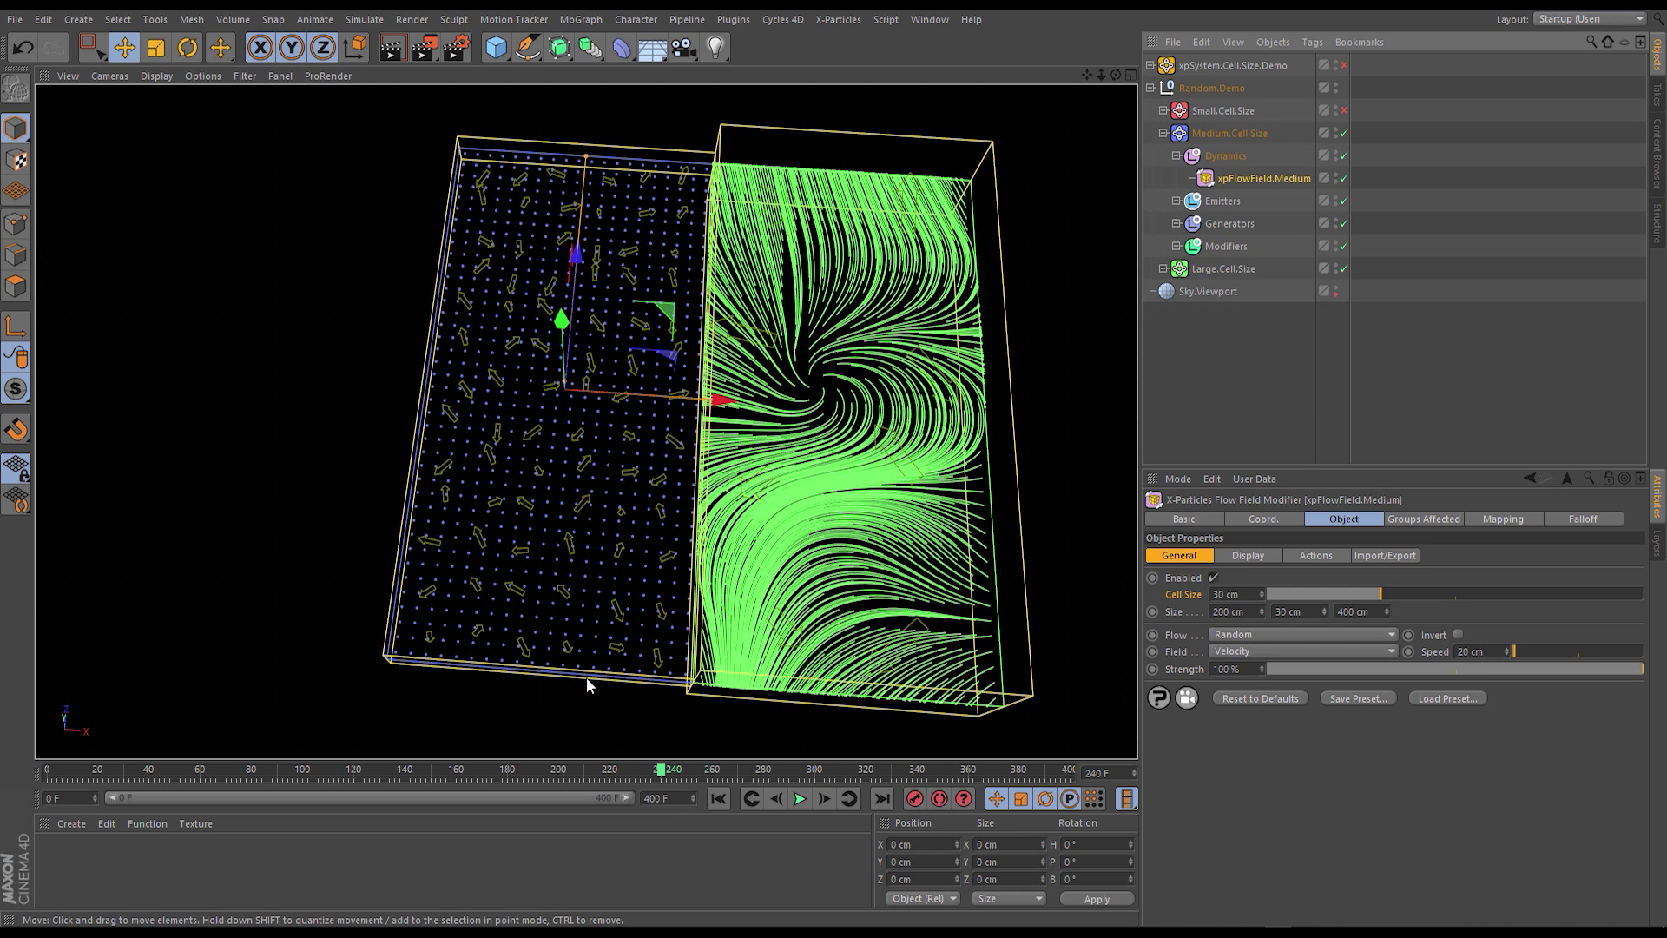
left_click(1493, 373)
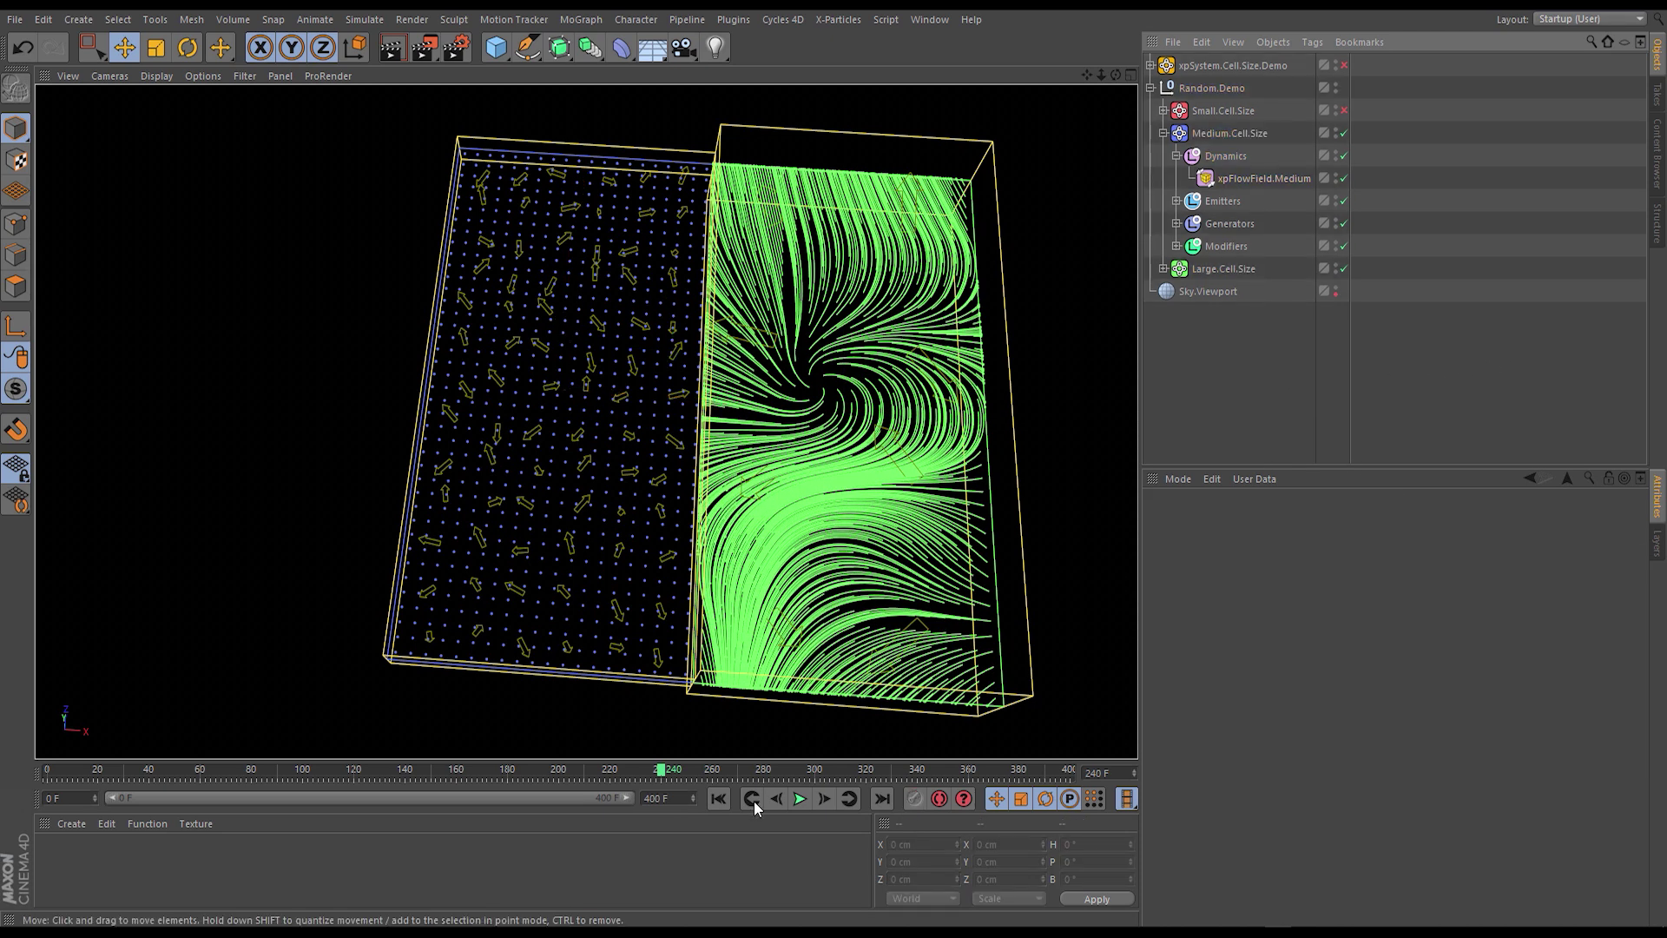
Replay from frame 0 to grow the blue swirling trails, then collapse Medium.Cell.Size
left_click(719, 798)
left_click(799, 798)
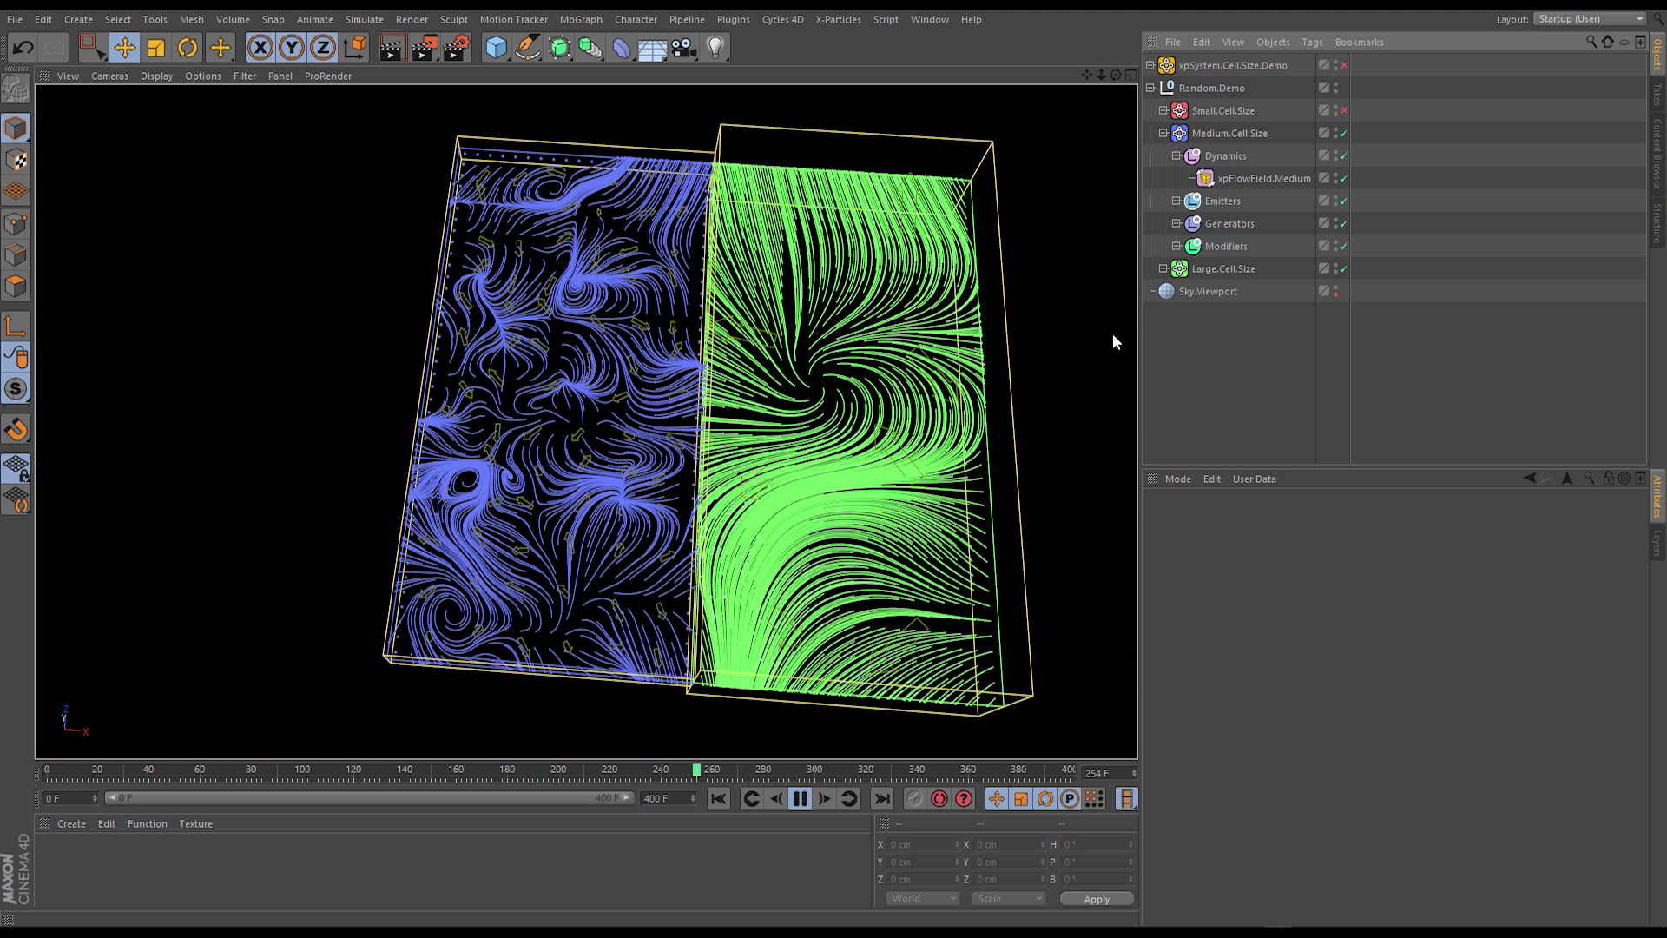
left_click(1164, 133)
Enable the Small.Cell.Size system and show the xpFlowField.Small settings under its Dynamics group
left_click(1321, 110)
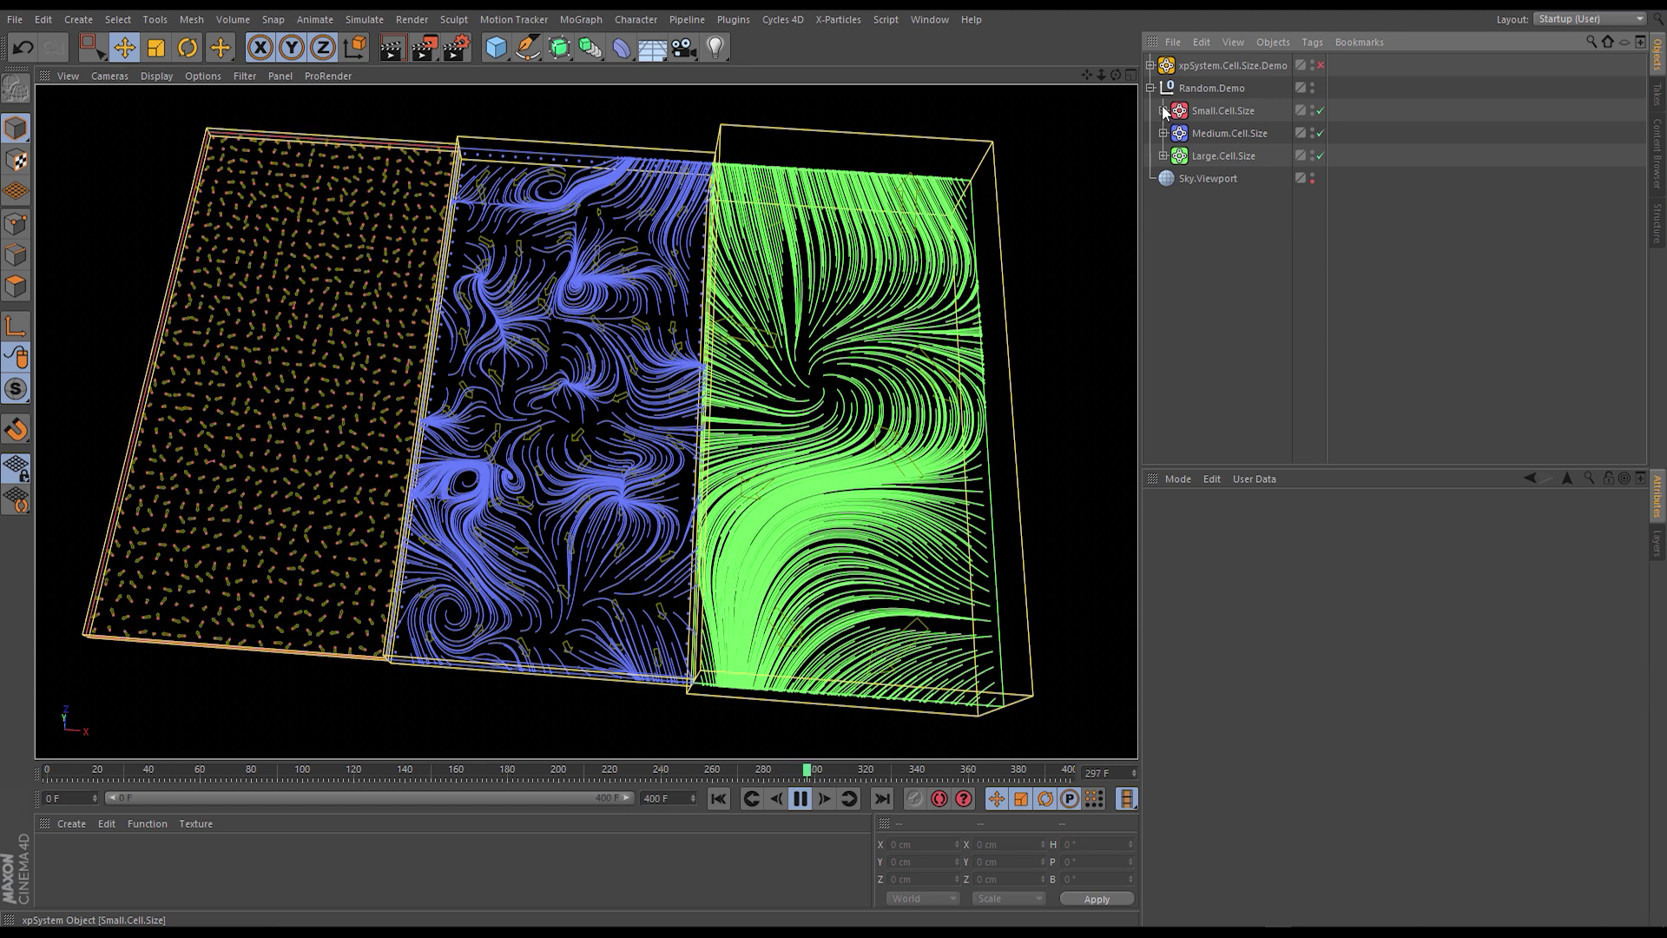
left_click(1164, 111)
left_click(1176, 132)
left_click(1258, 156)
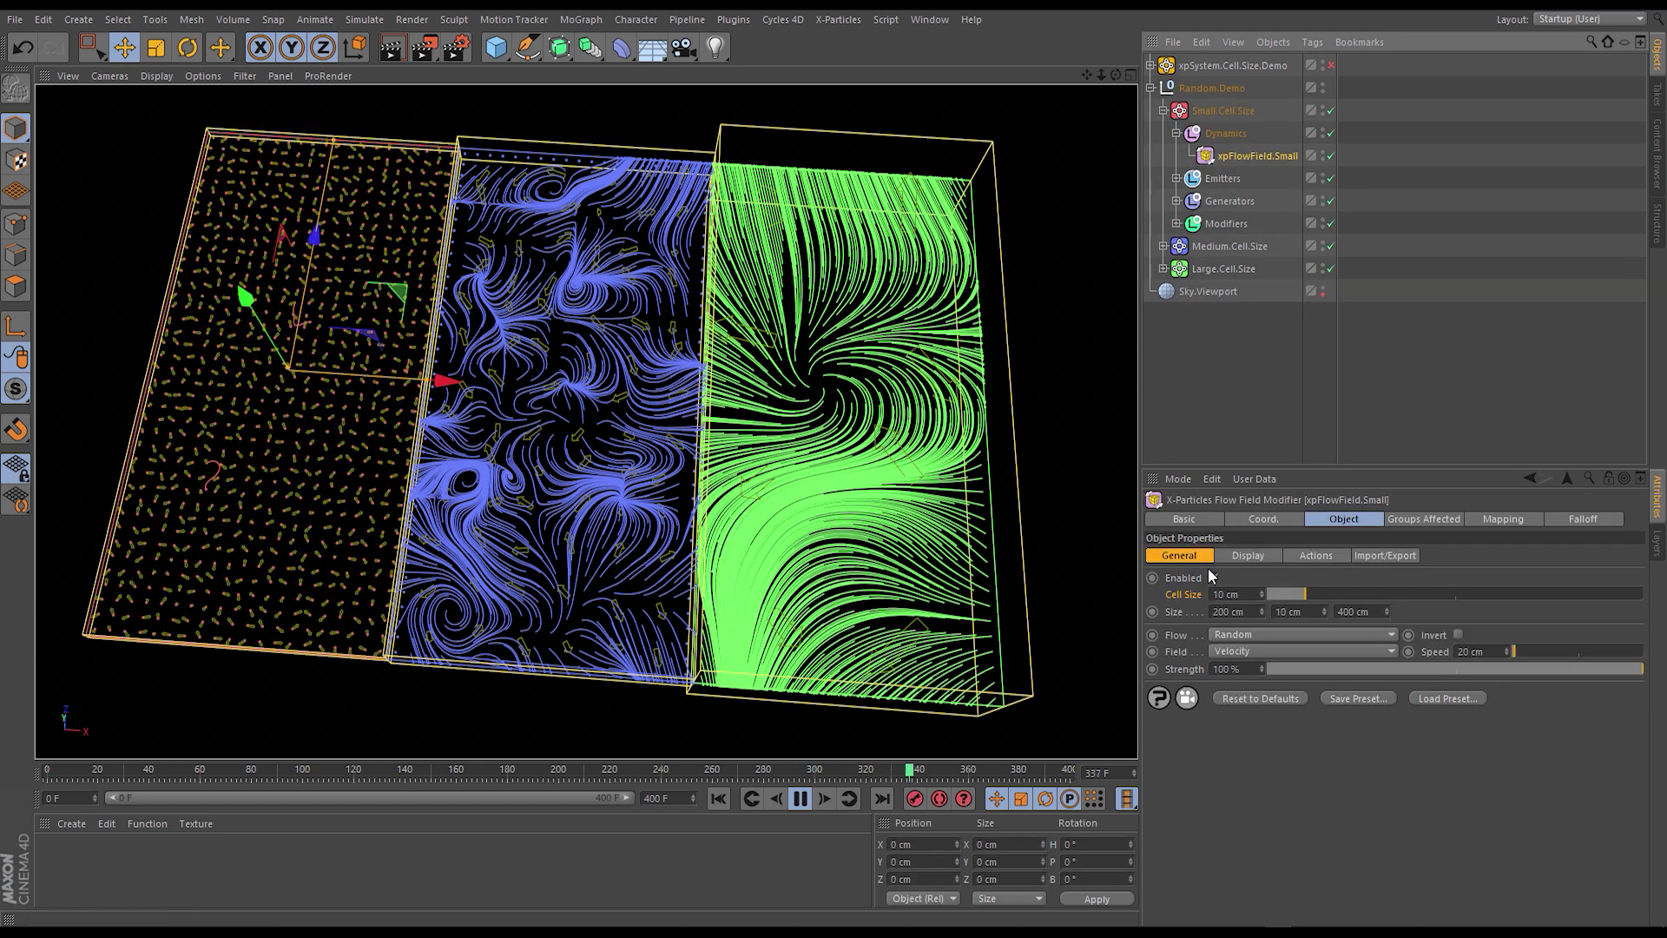
Frame the three boxes and maximize the Front viewport to compare the trails
middle_click_drag(483, 428, 625, 486, "alt")
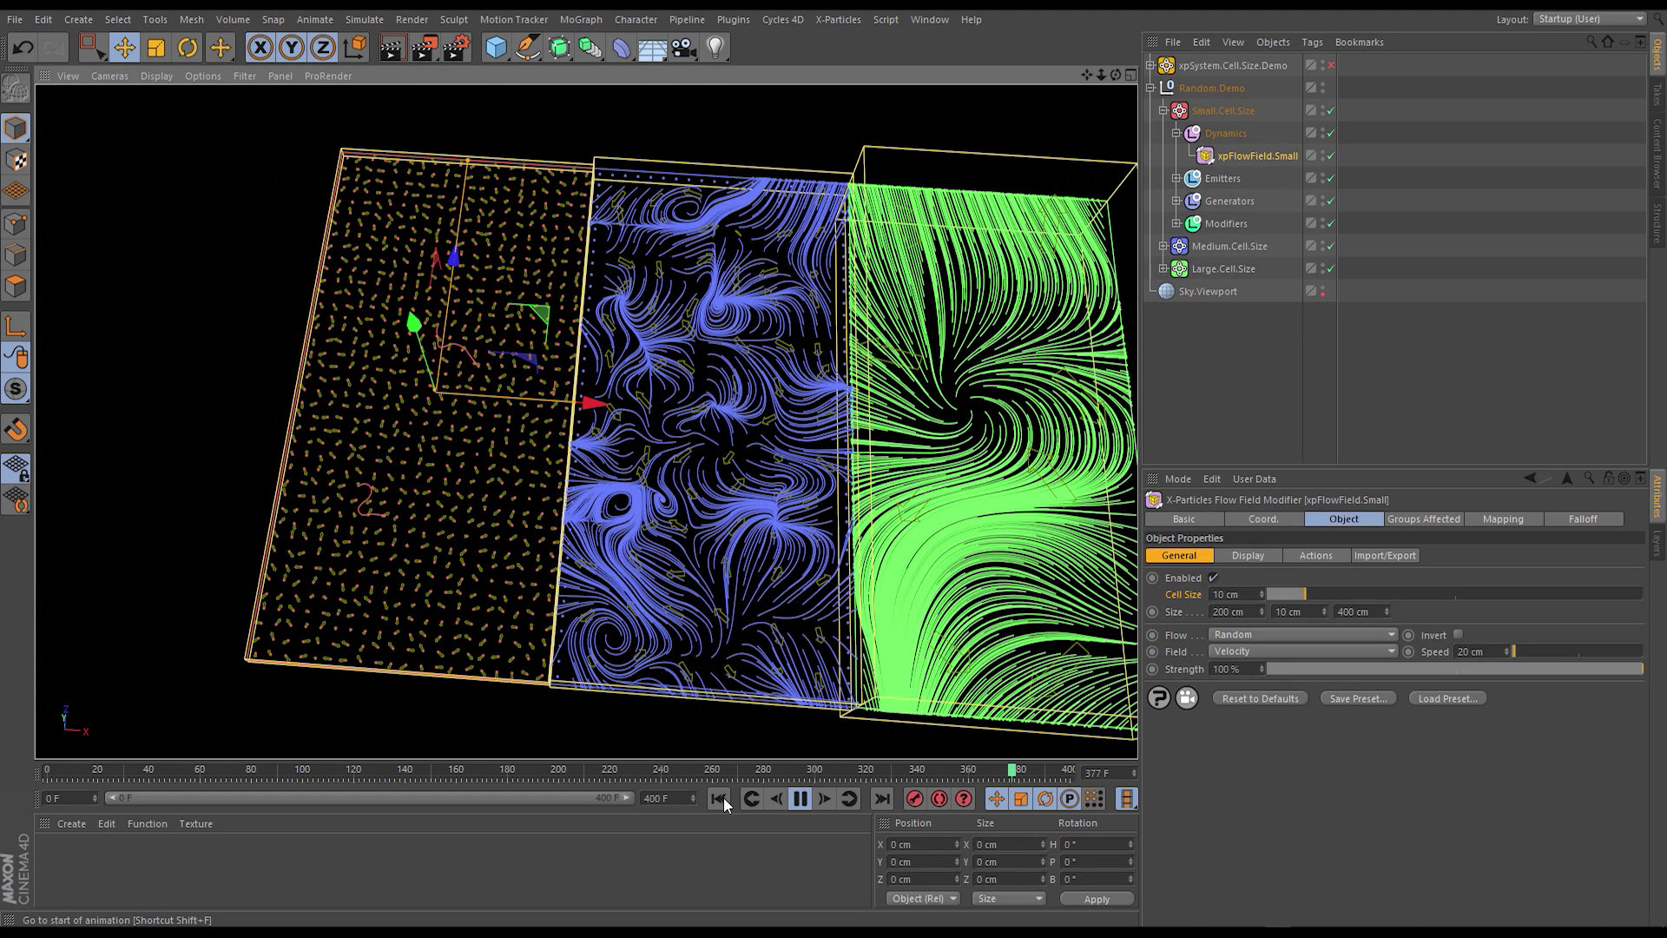
left_click_drag(681, 413, 920, 446, "alt")
middle_click(889, 327)
middle_click(877, 332)
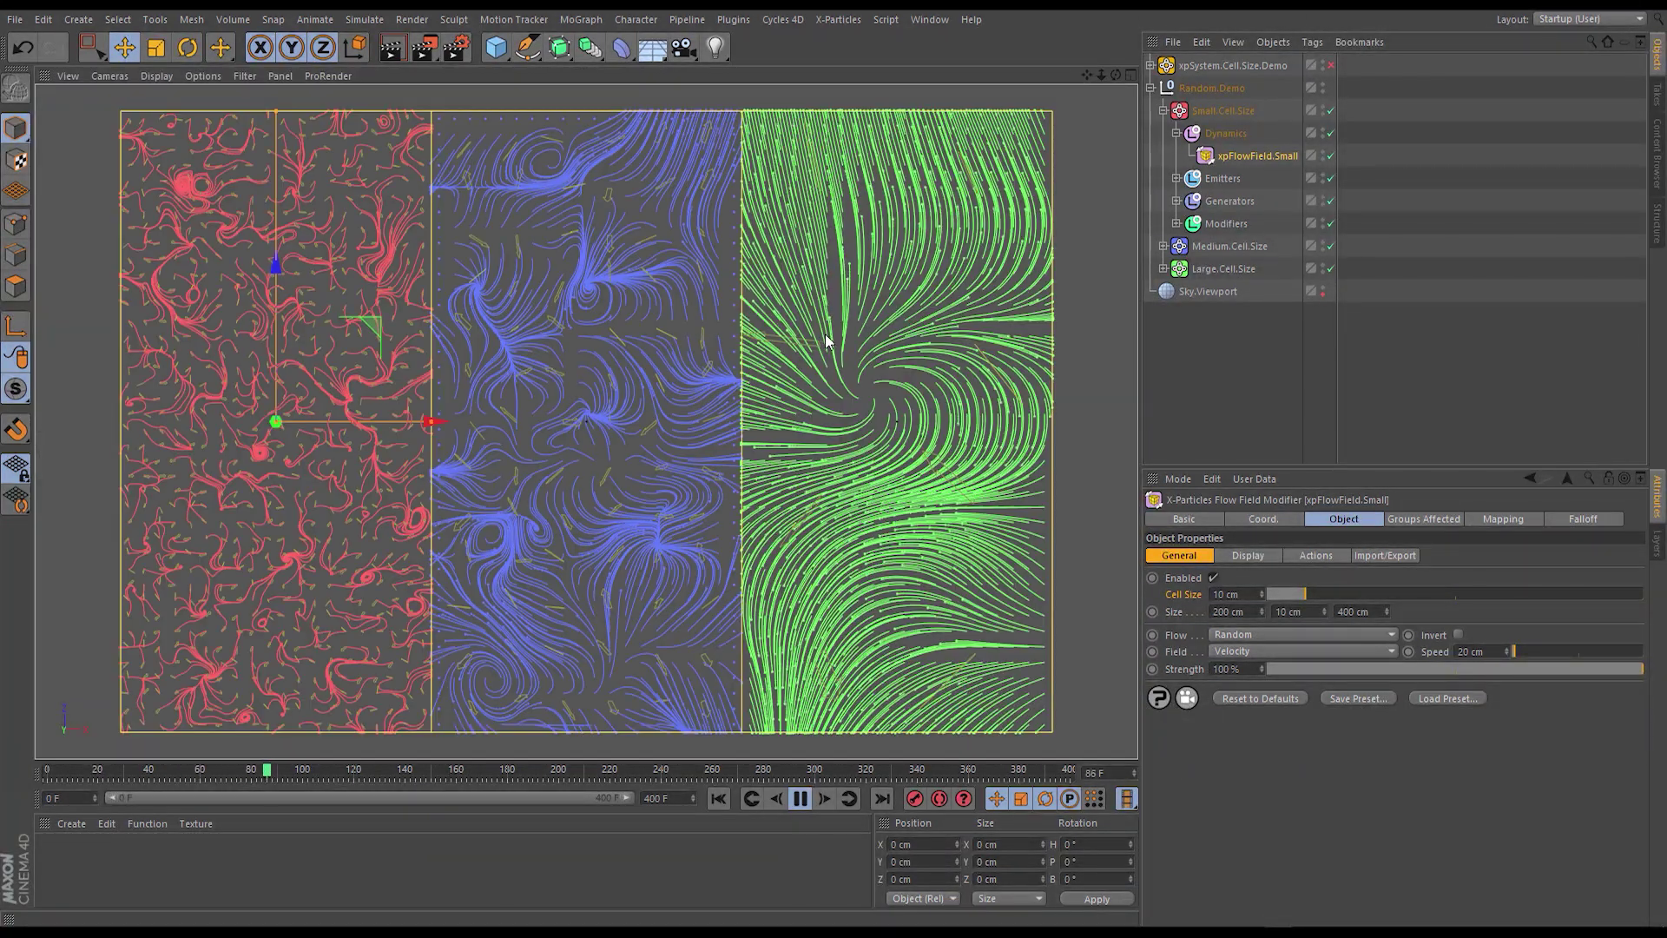
Deselect the flow field and pause the simulation at frame 222
left_click(1425, 338)
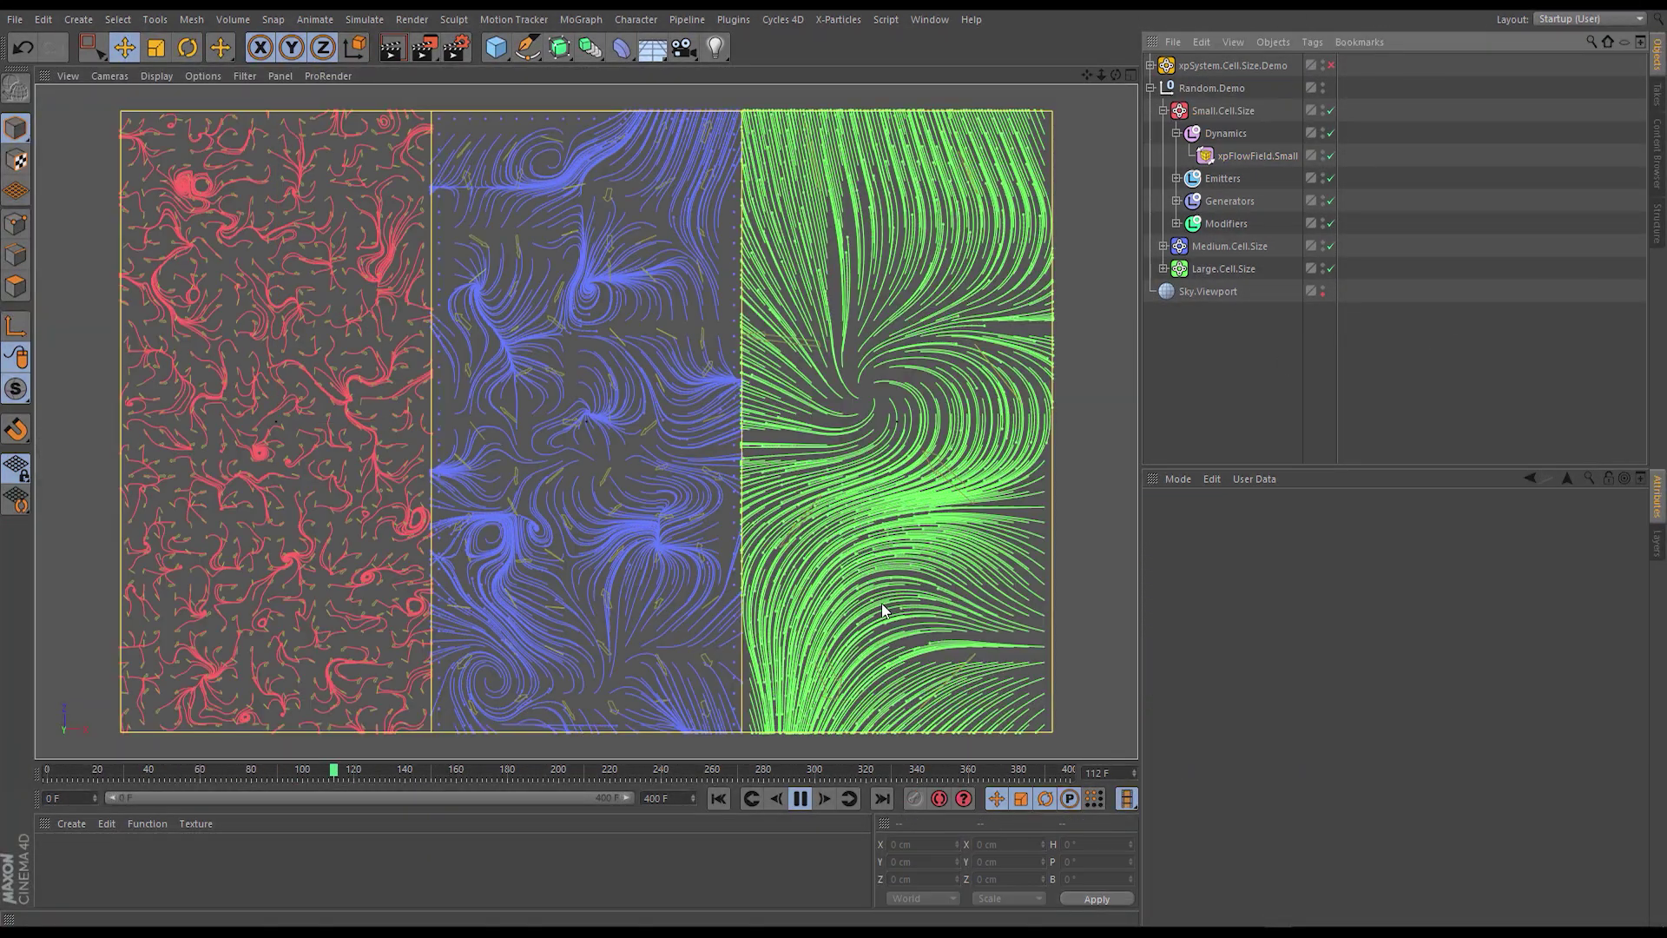
left_click(800, 799)
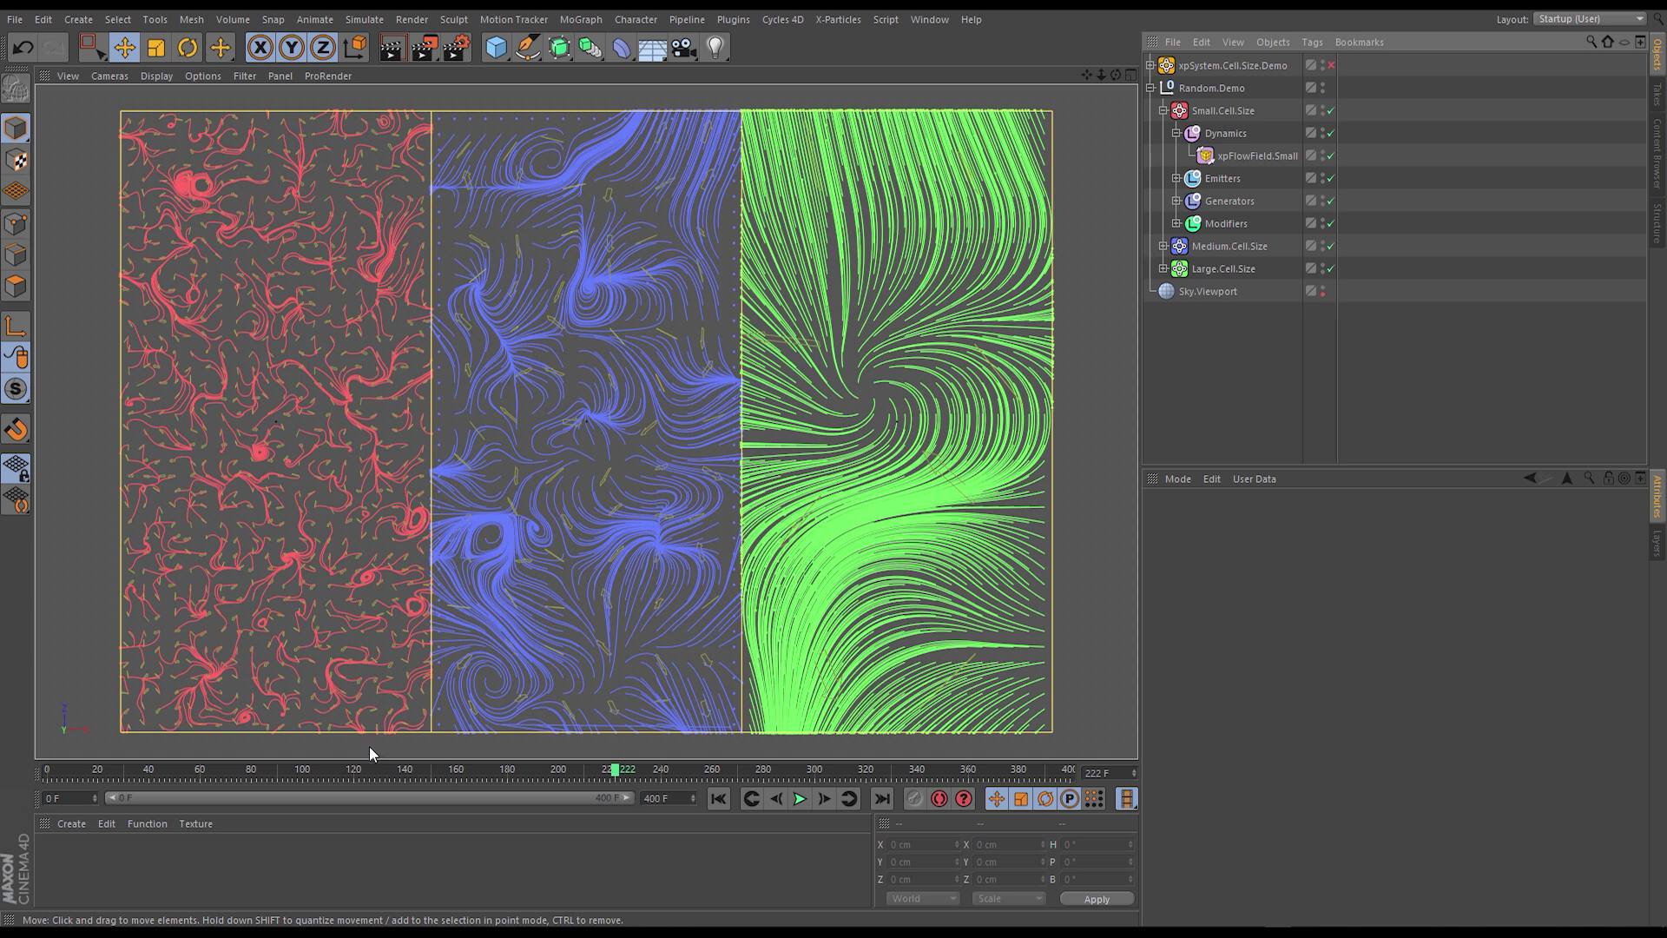
Rewind to frame 0, clearing the trails, and play the three-field simulation again
left_click(720, 796)
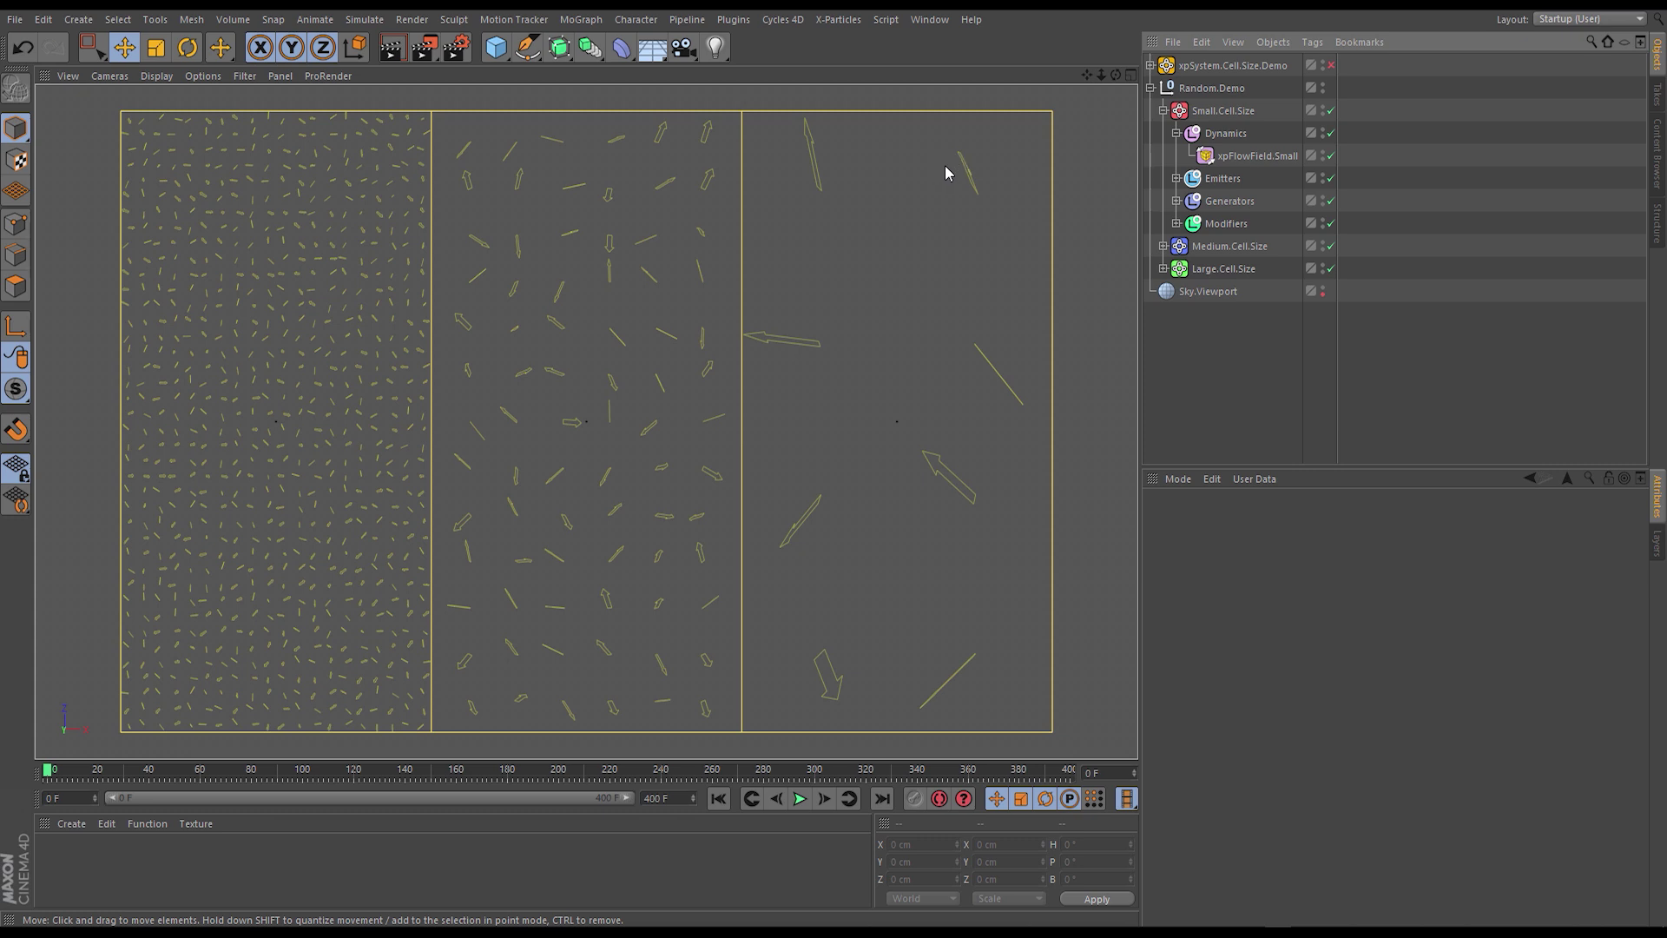
left_click(800, 798)
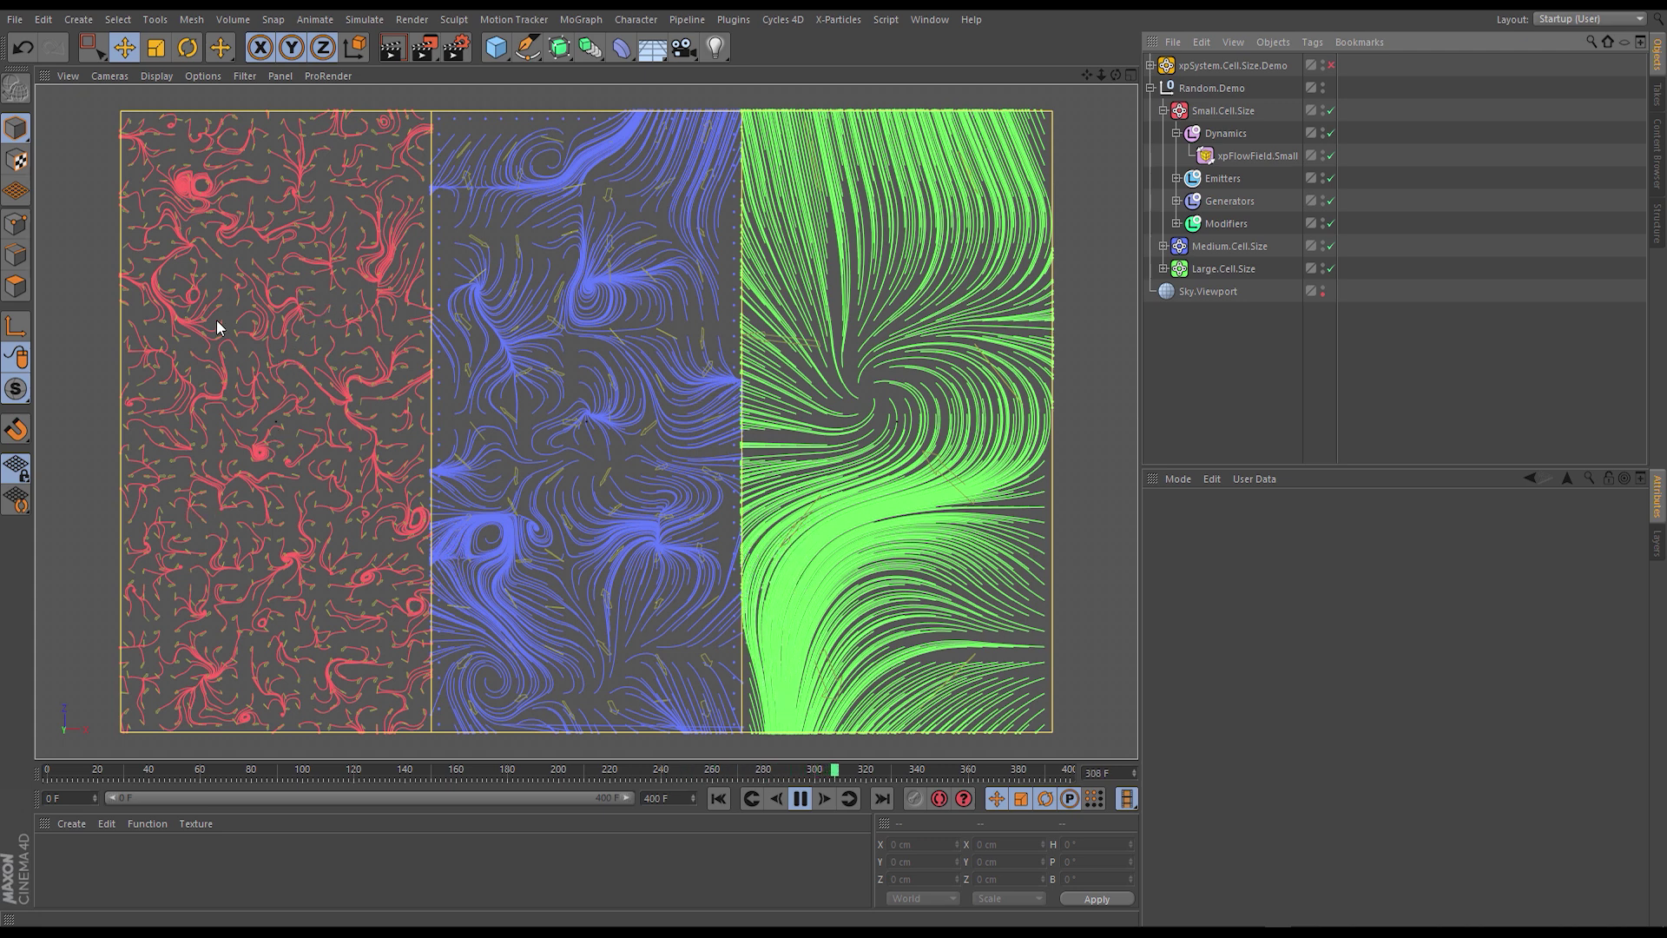
Pause playback at frame 373 with the red, blue and green trails fully grown
left_click(800, 808)
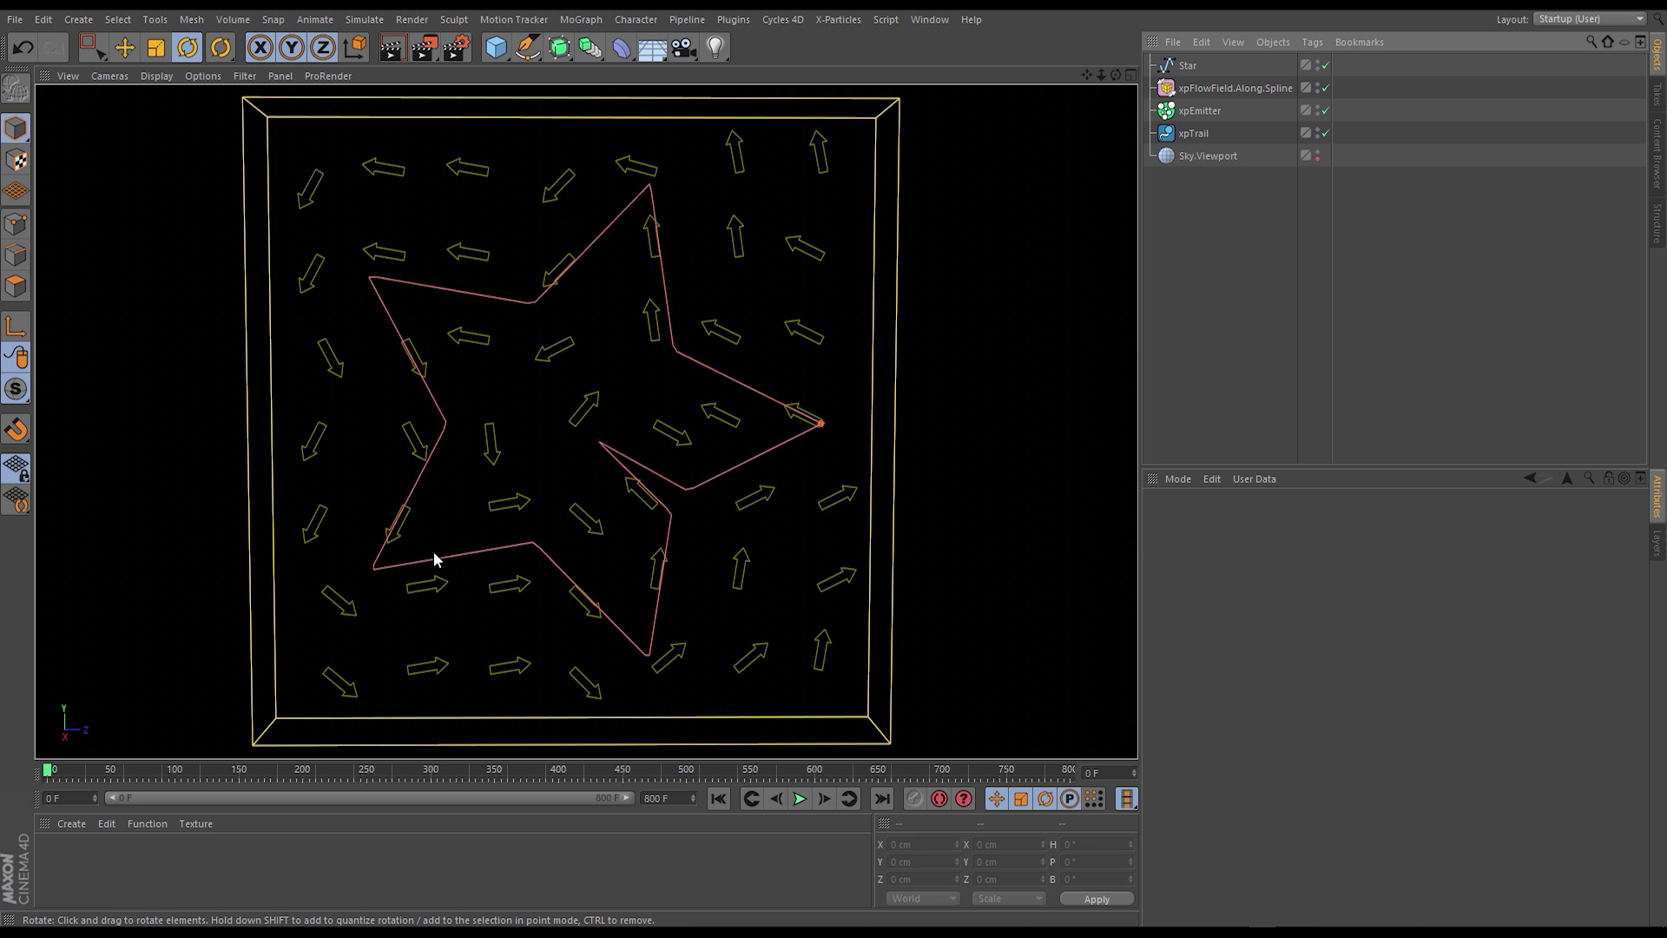
Select xpFlowField.Along.Spline to show its Along Spline flow on the Star spline with 40 cm cells
left_click(1229, 88)
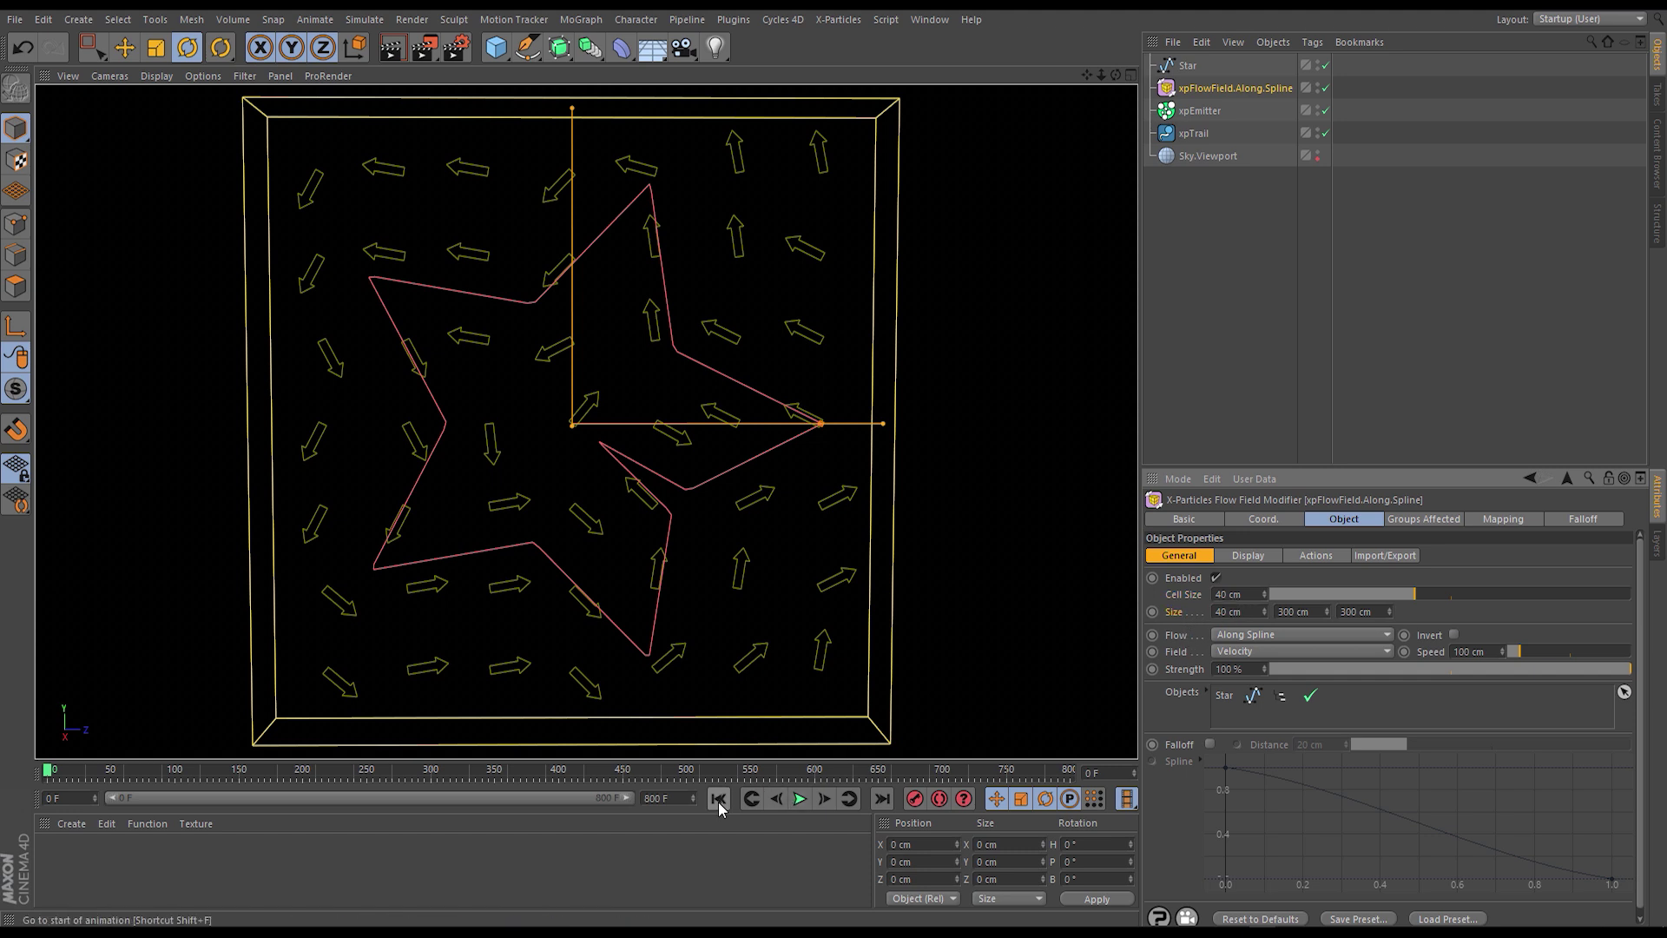
Play the star spline simulation and deselect the flow field
left_click(800, 798)
left_click(1281, 235)
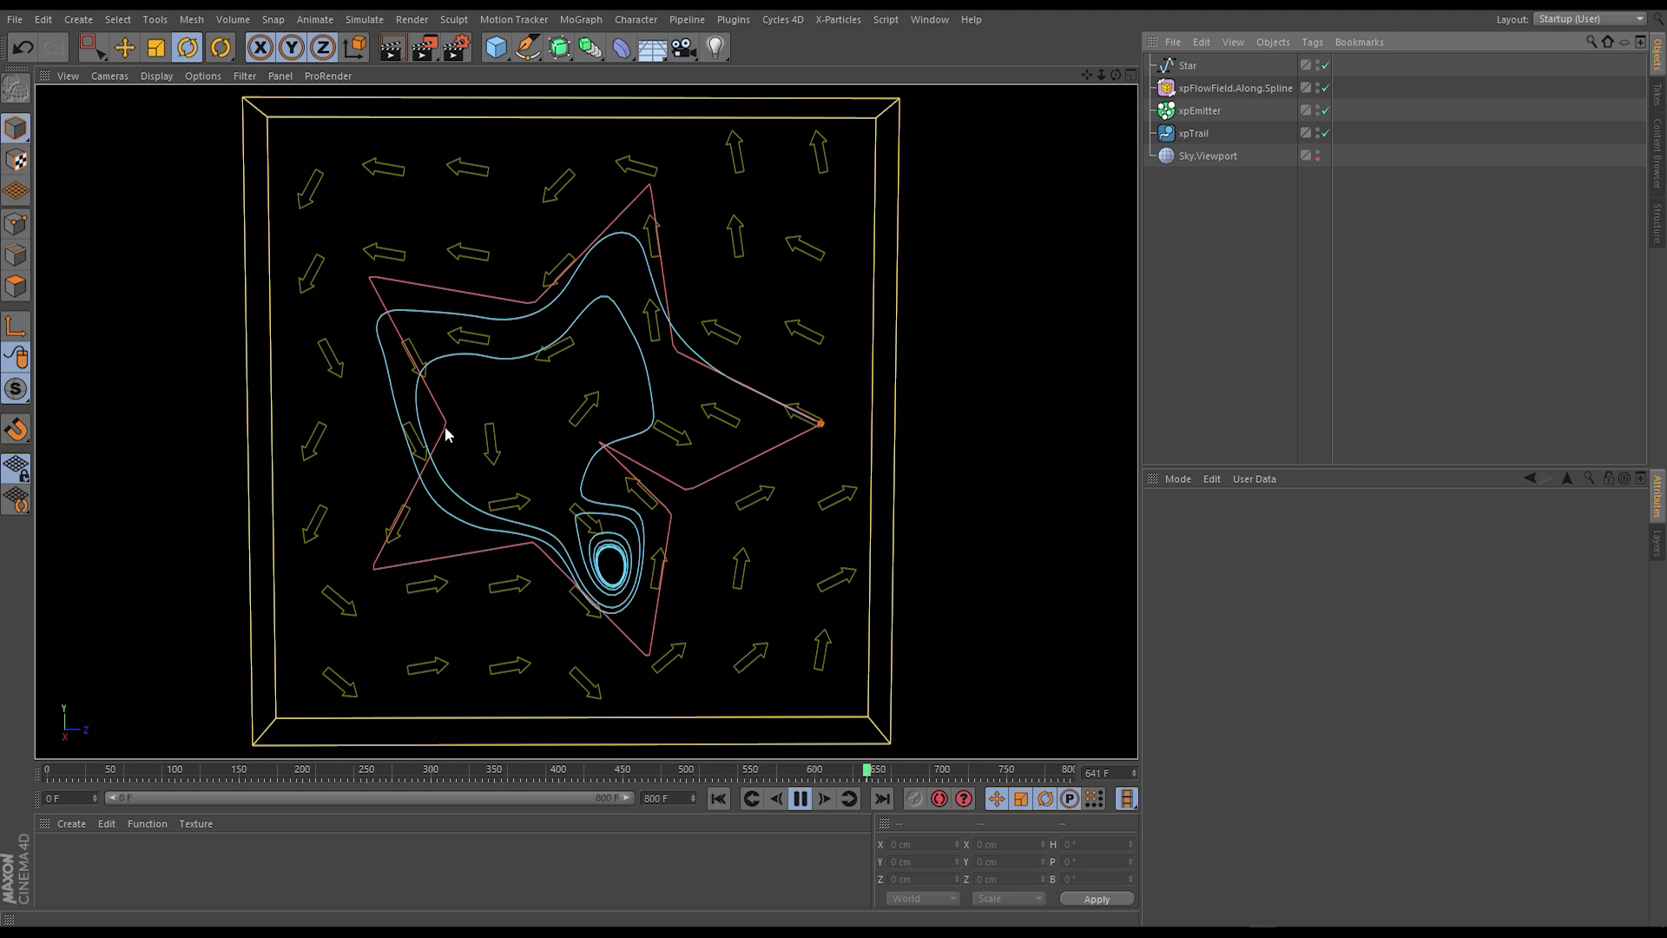
Stop playback and set the flow field's Cell Size and Size to 10 cm
left_click(1204, 86)
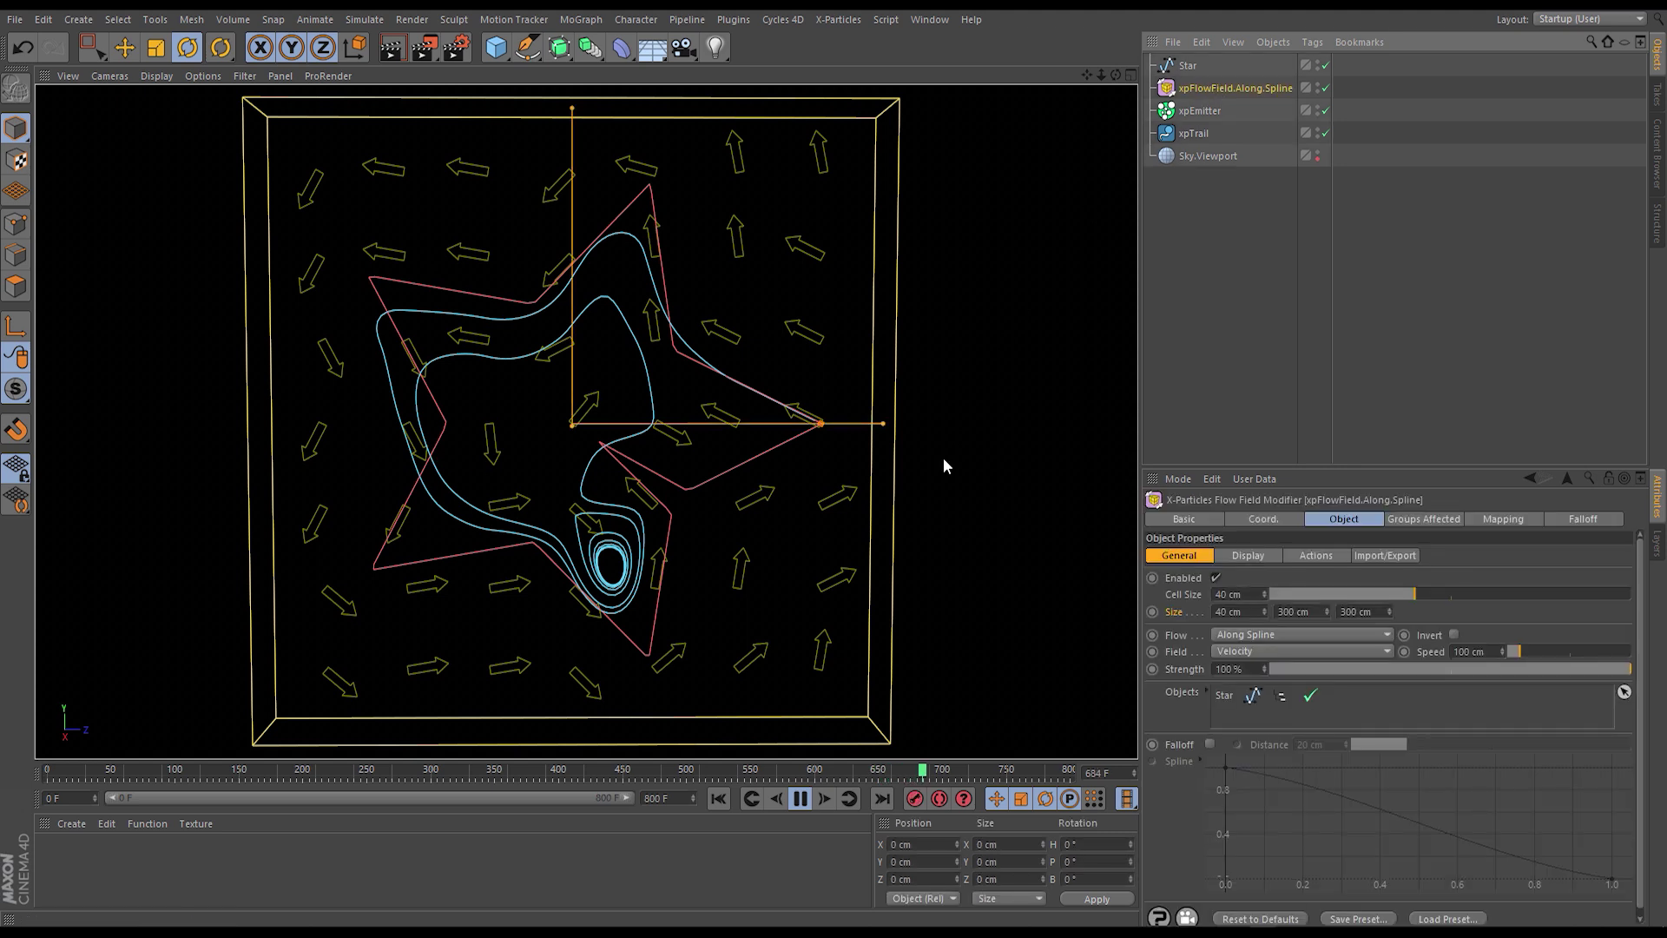
left_click(800, 799)
double_click(1248, 594)
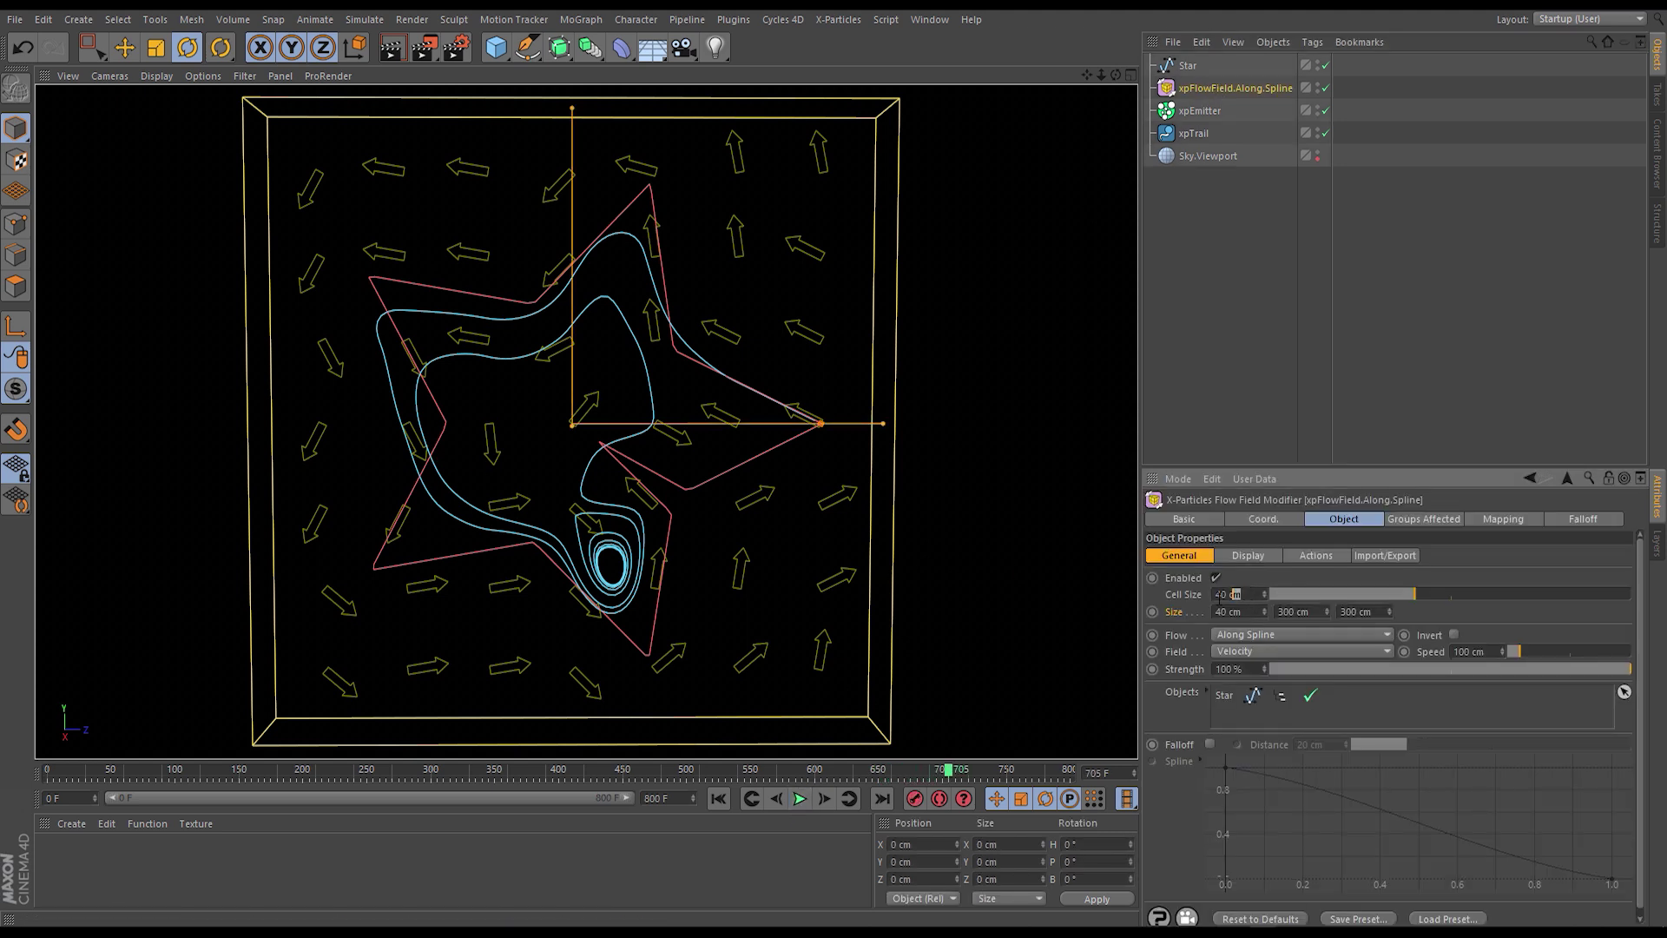
type("10")
double_click(1248, 612)
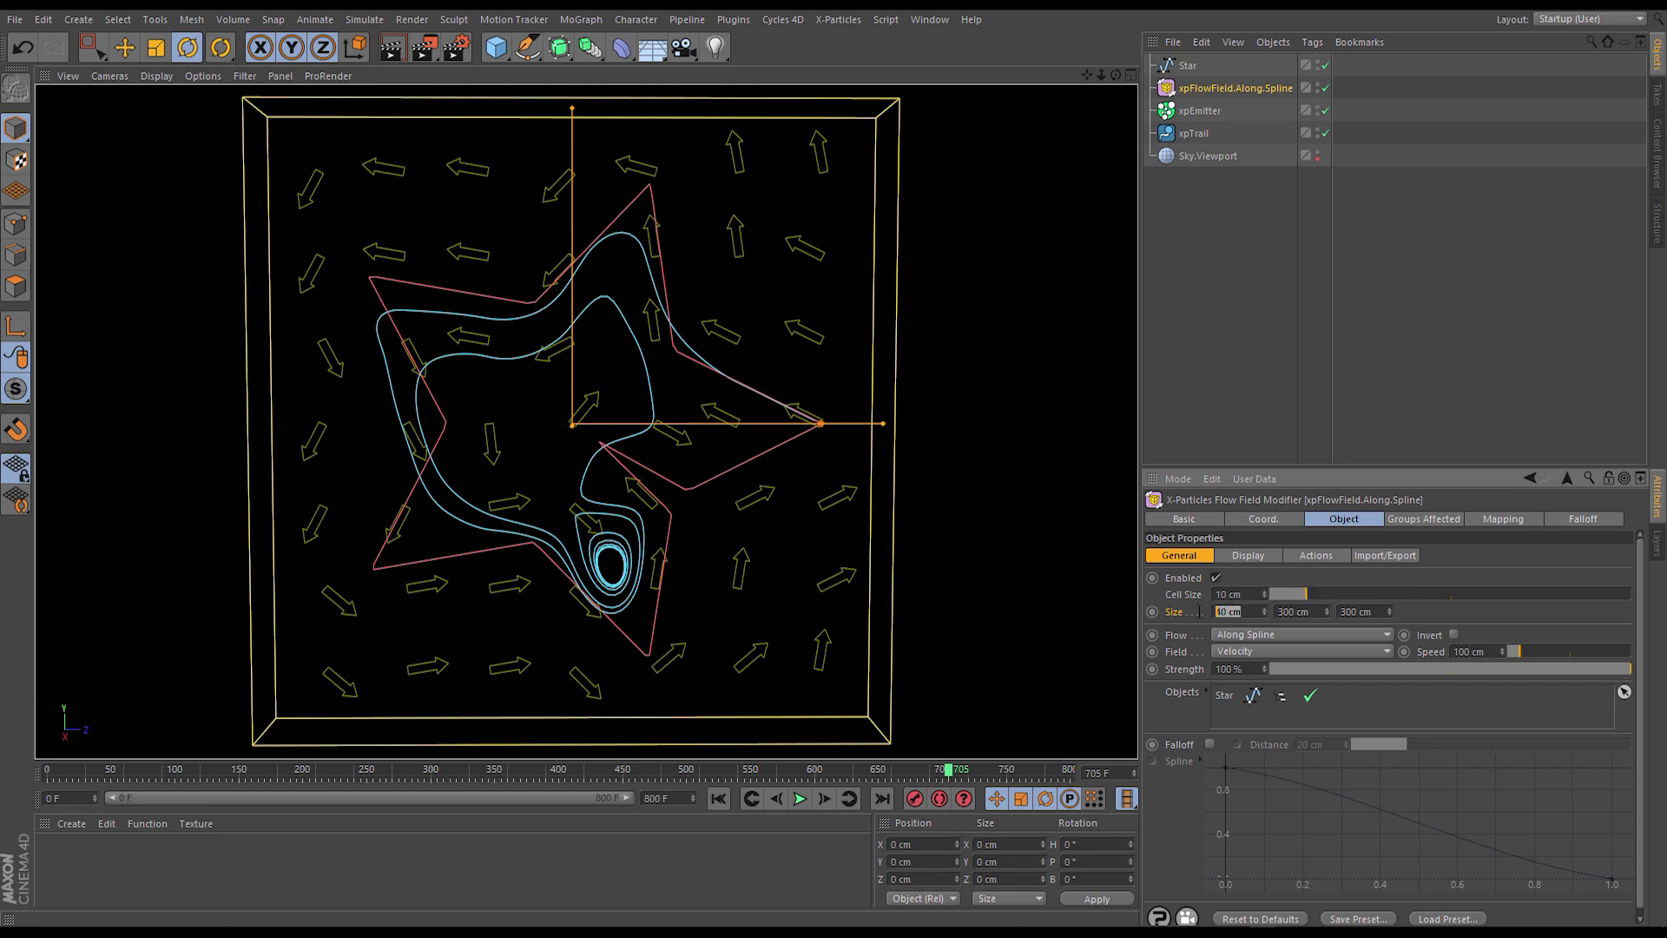
key("Return")
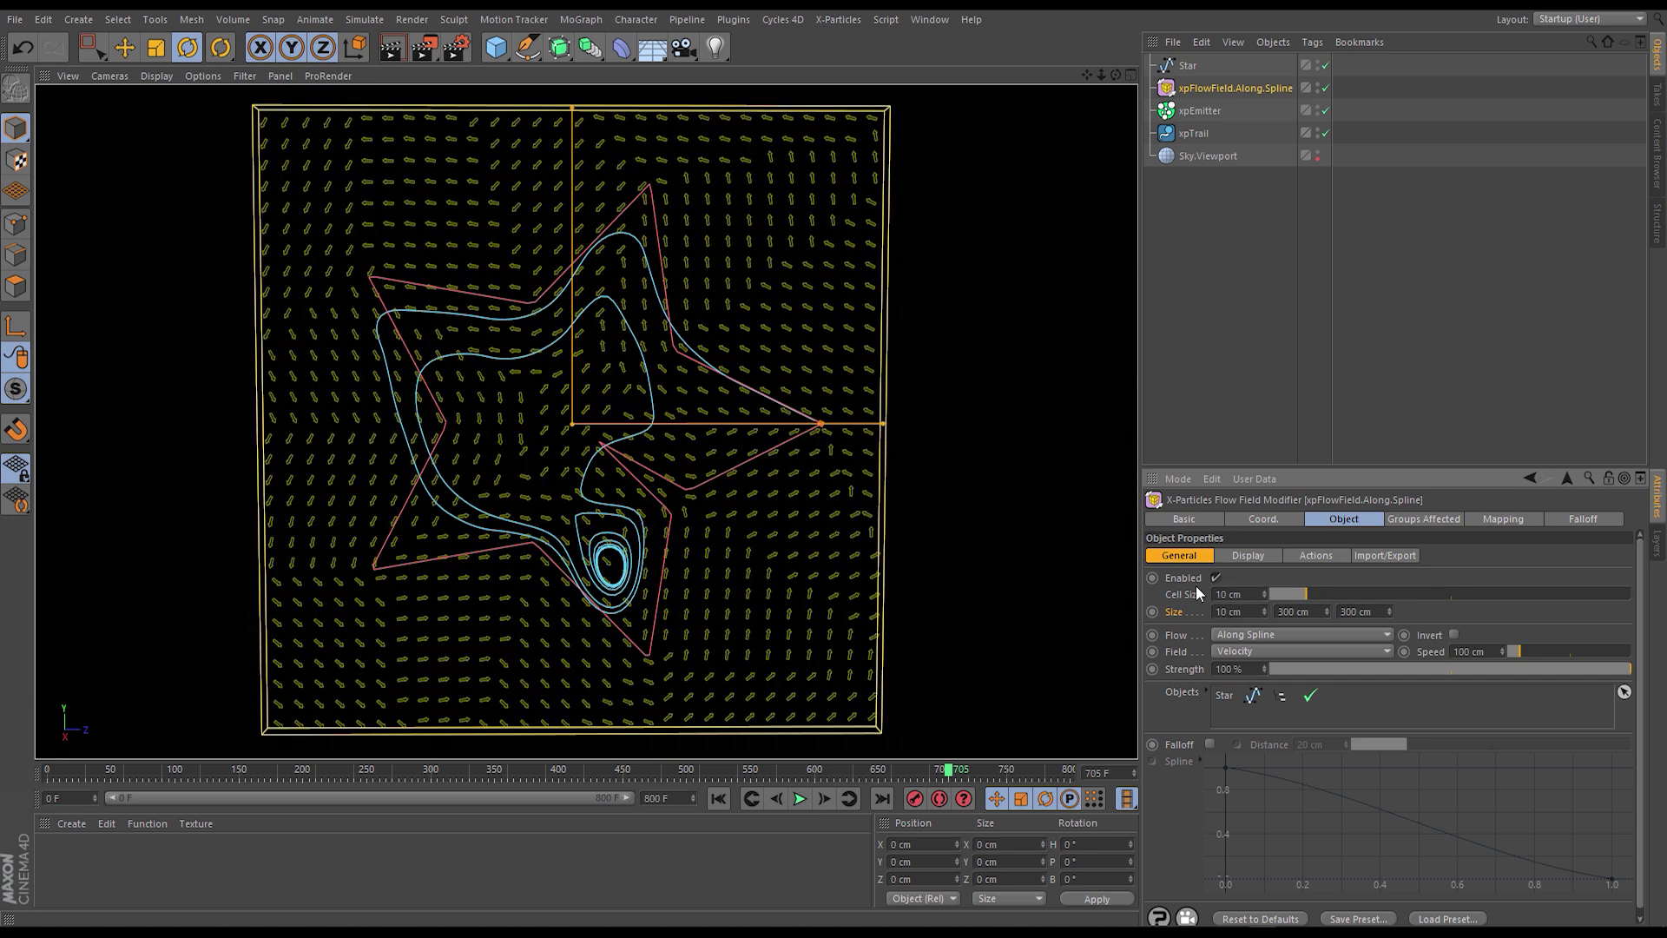
Deselect the field, rewind to frame 0 and replay the star trail
left_click(1213, 332)
left_click(718, 798)
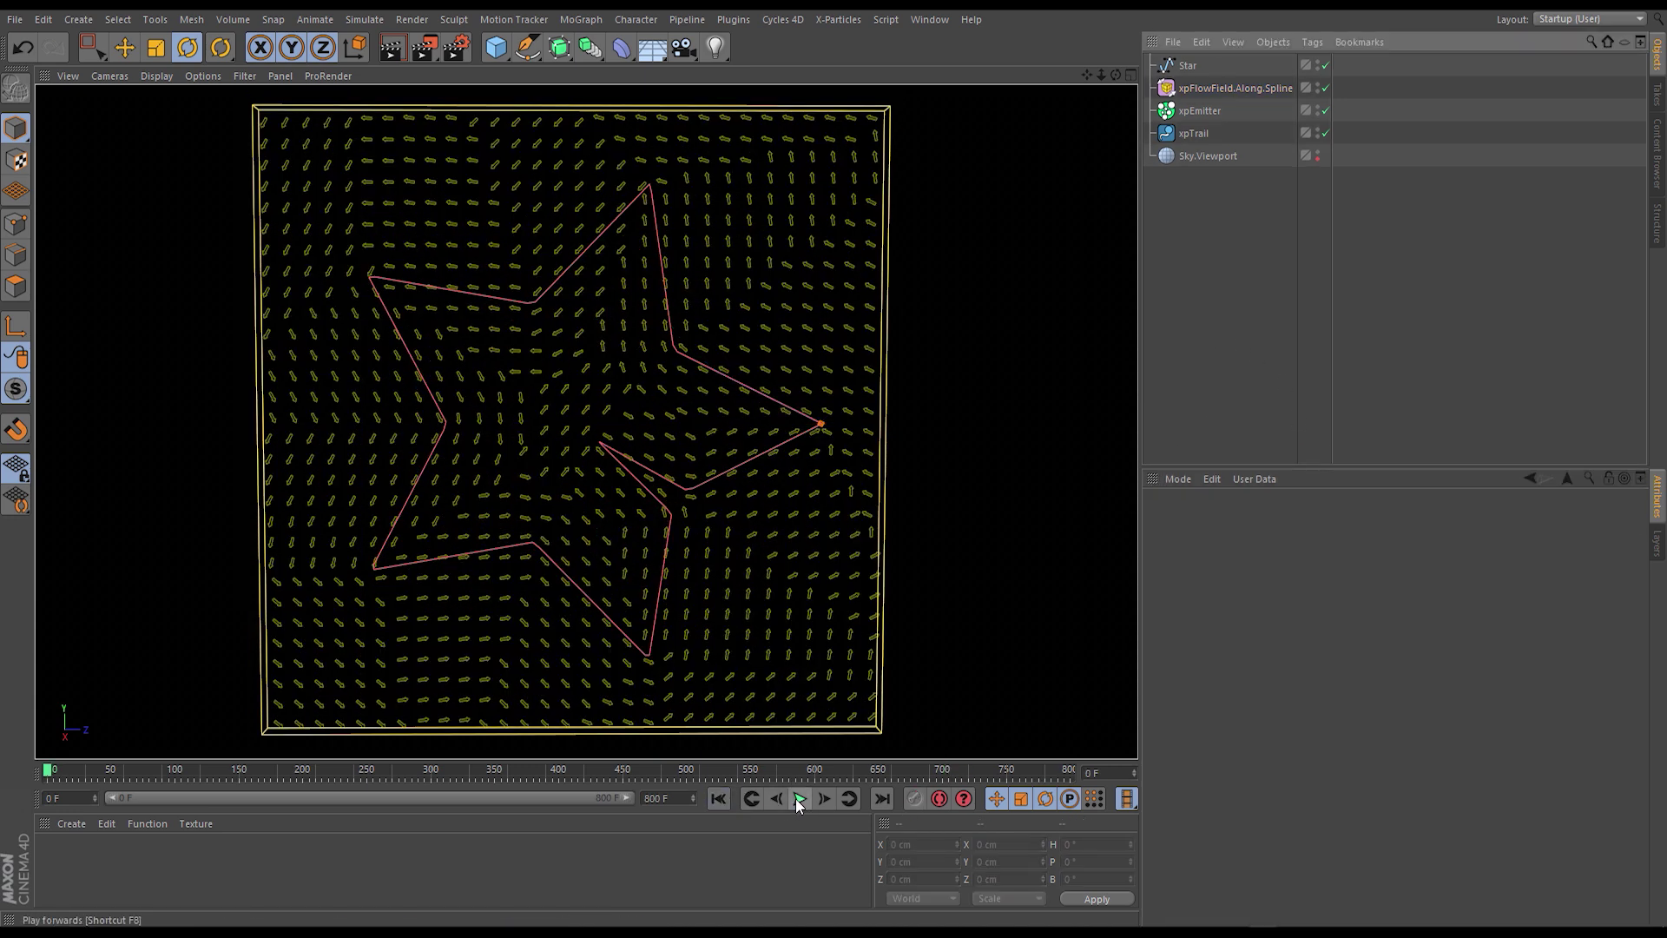
left_click(793, 796)
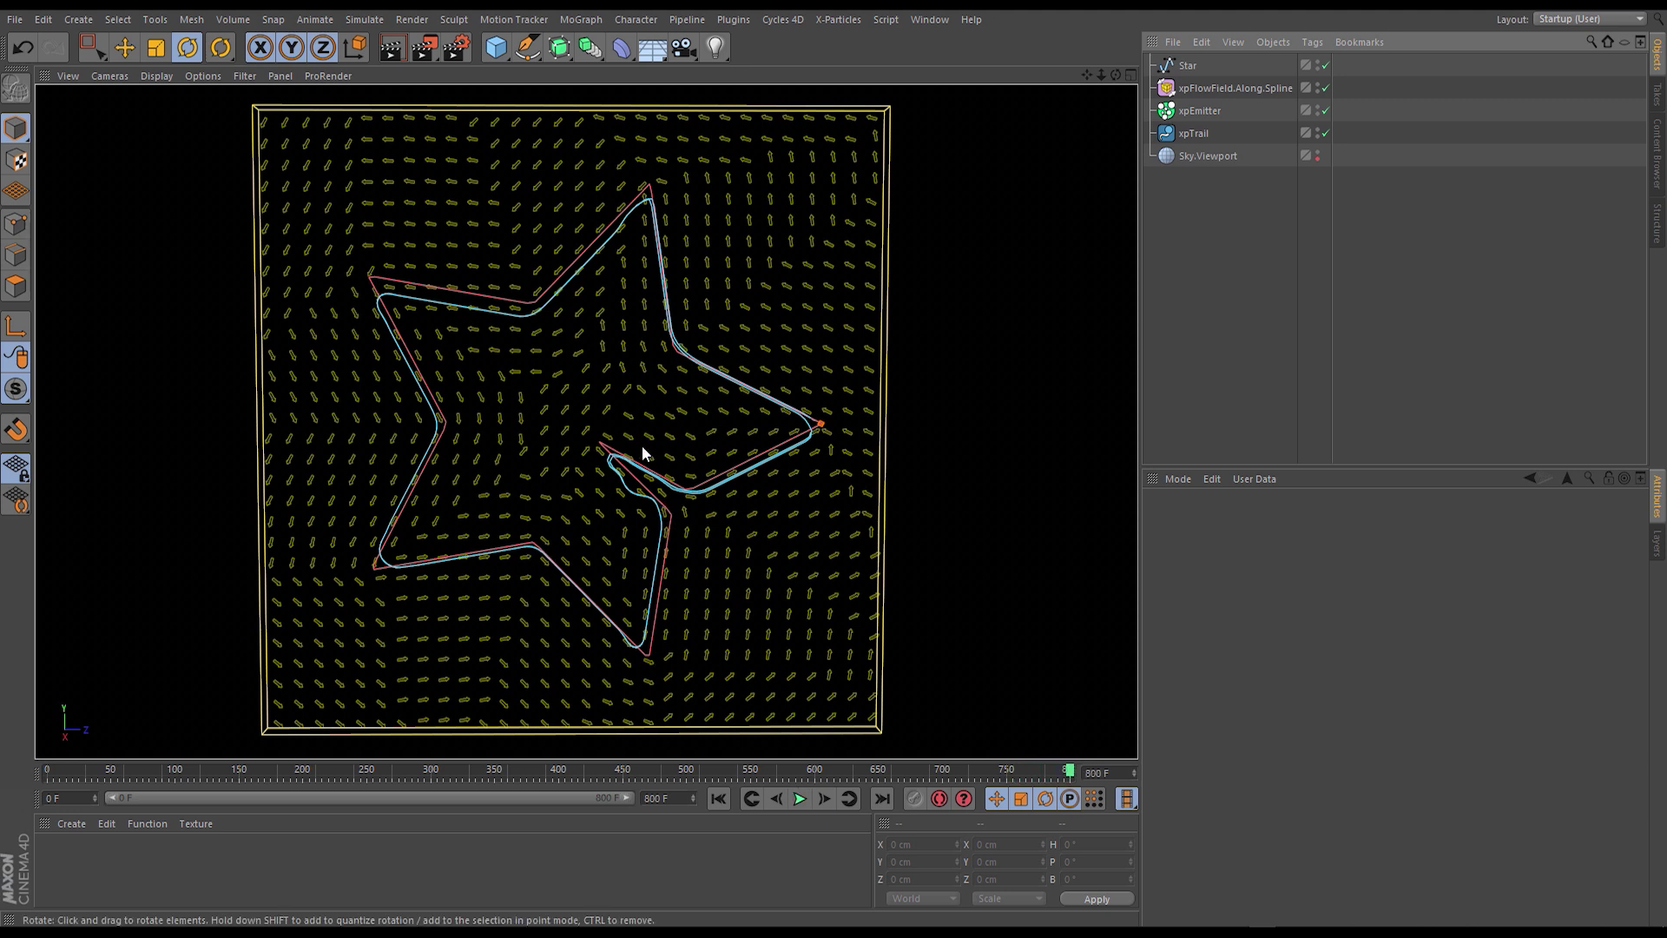
Set the flow field's Cell Size to 5 cm
left_click(1211, 88)
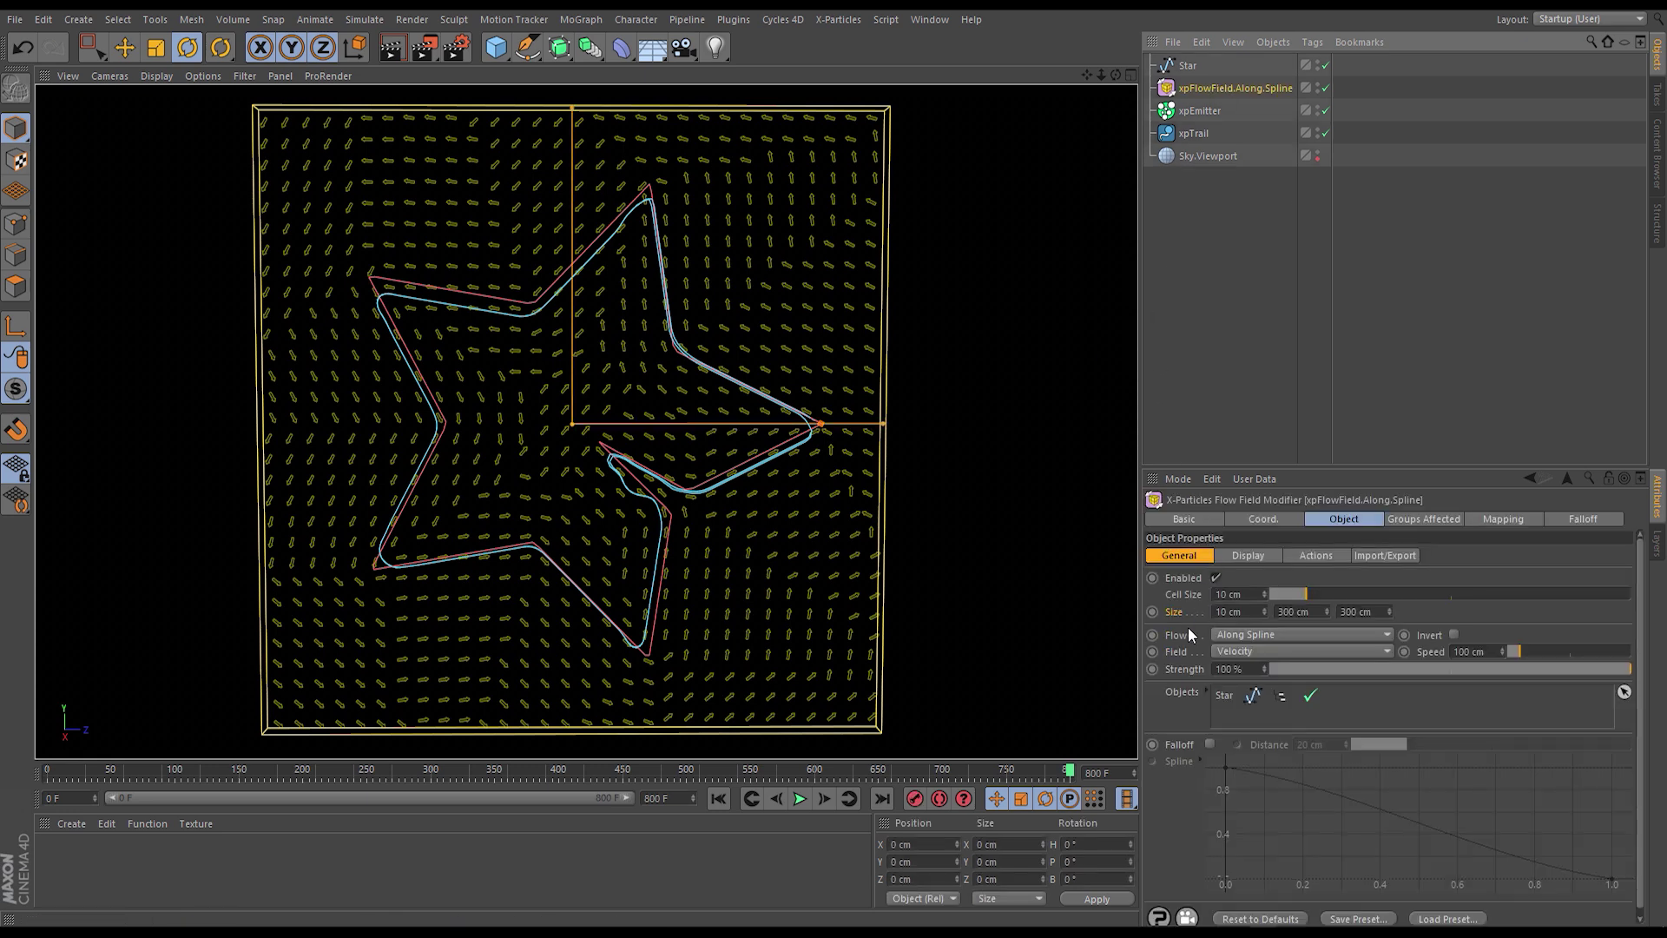
left_click(1238, 594)
type("5")
key("Return")
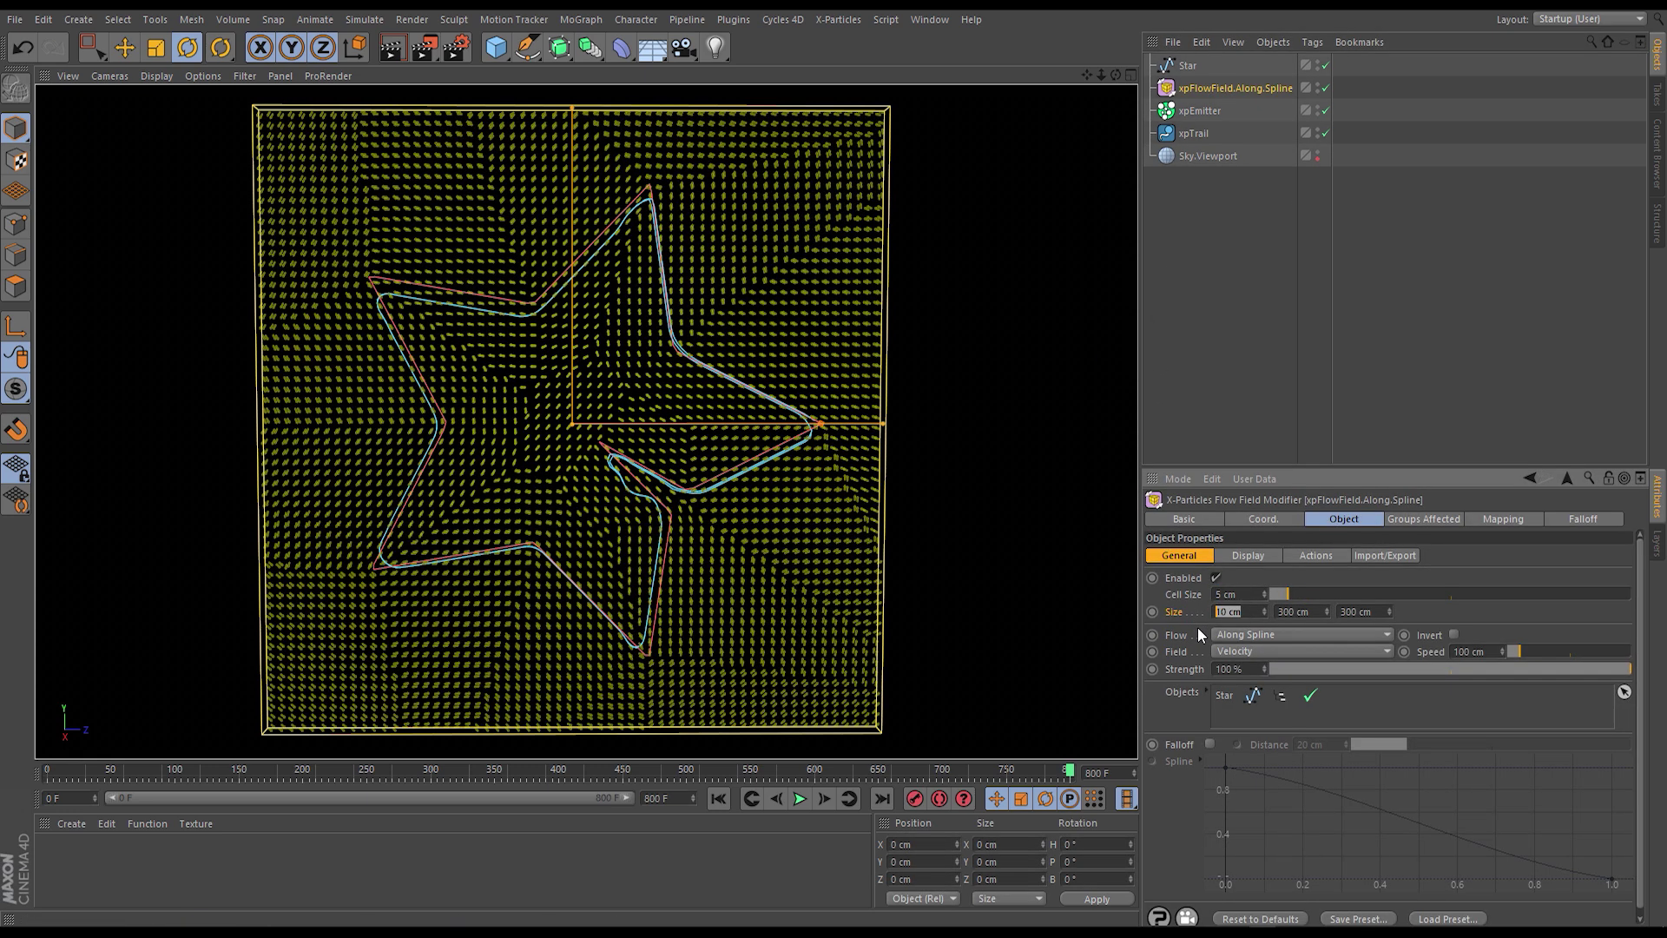
Rewind to replay the trail hugging the star, then show the xpEmitter's settings
left_click(806, 801)
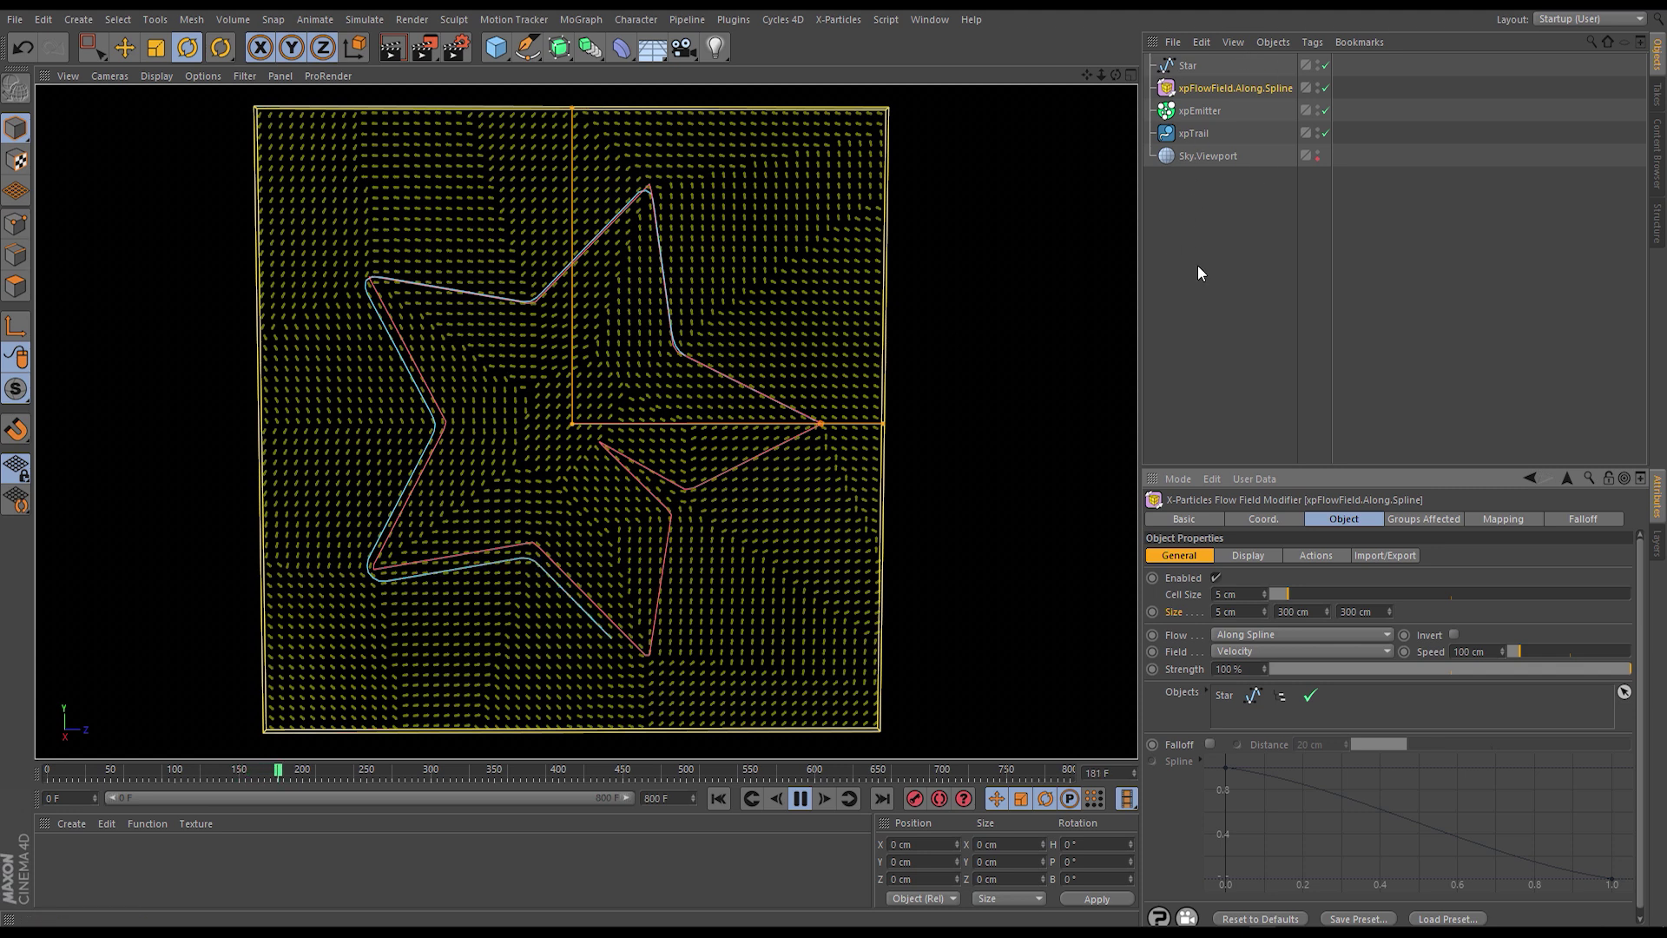
left_click(1264, 205)
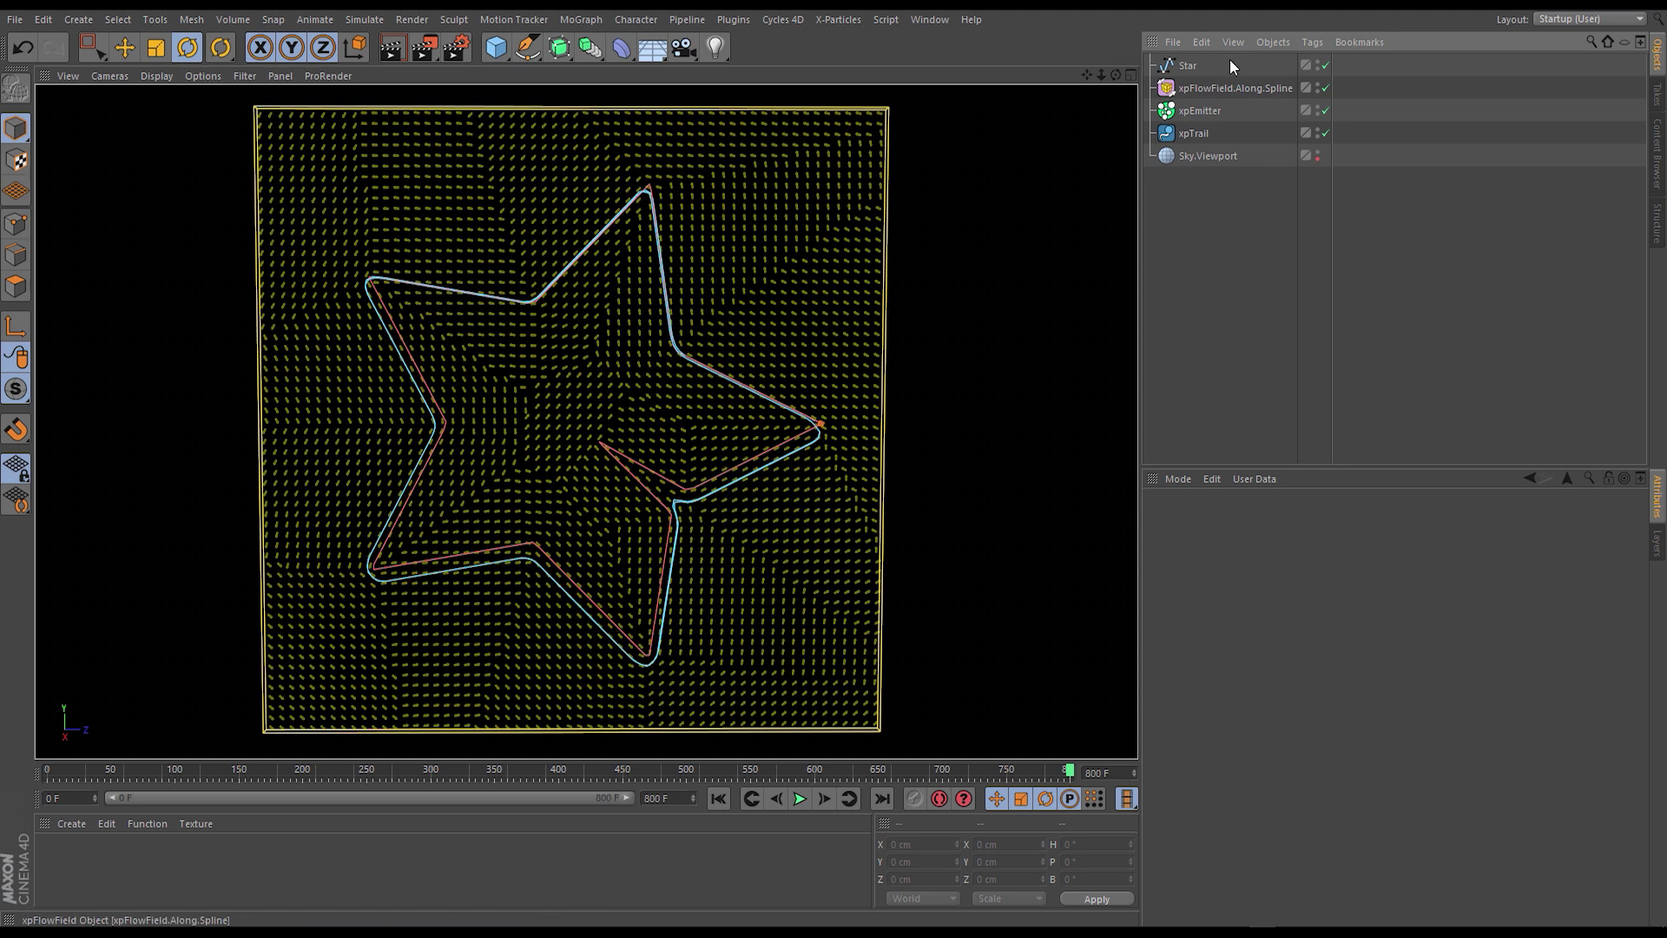
left_click(1226, 87)
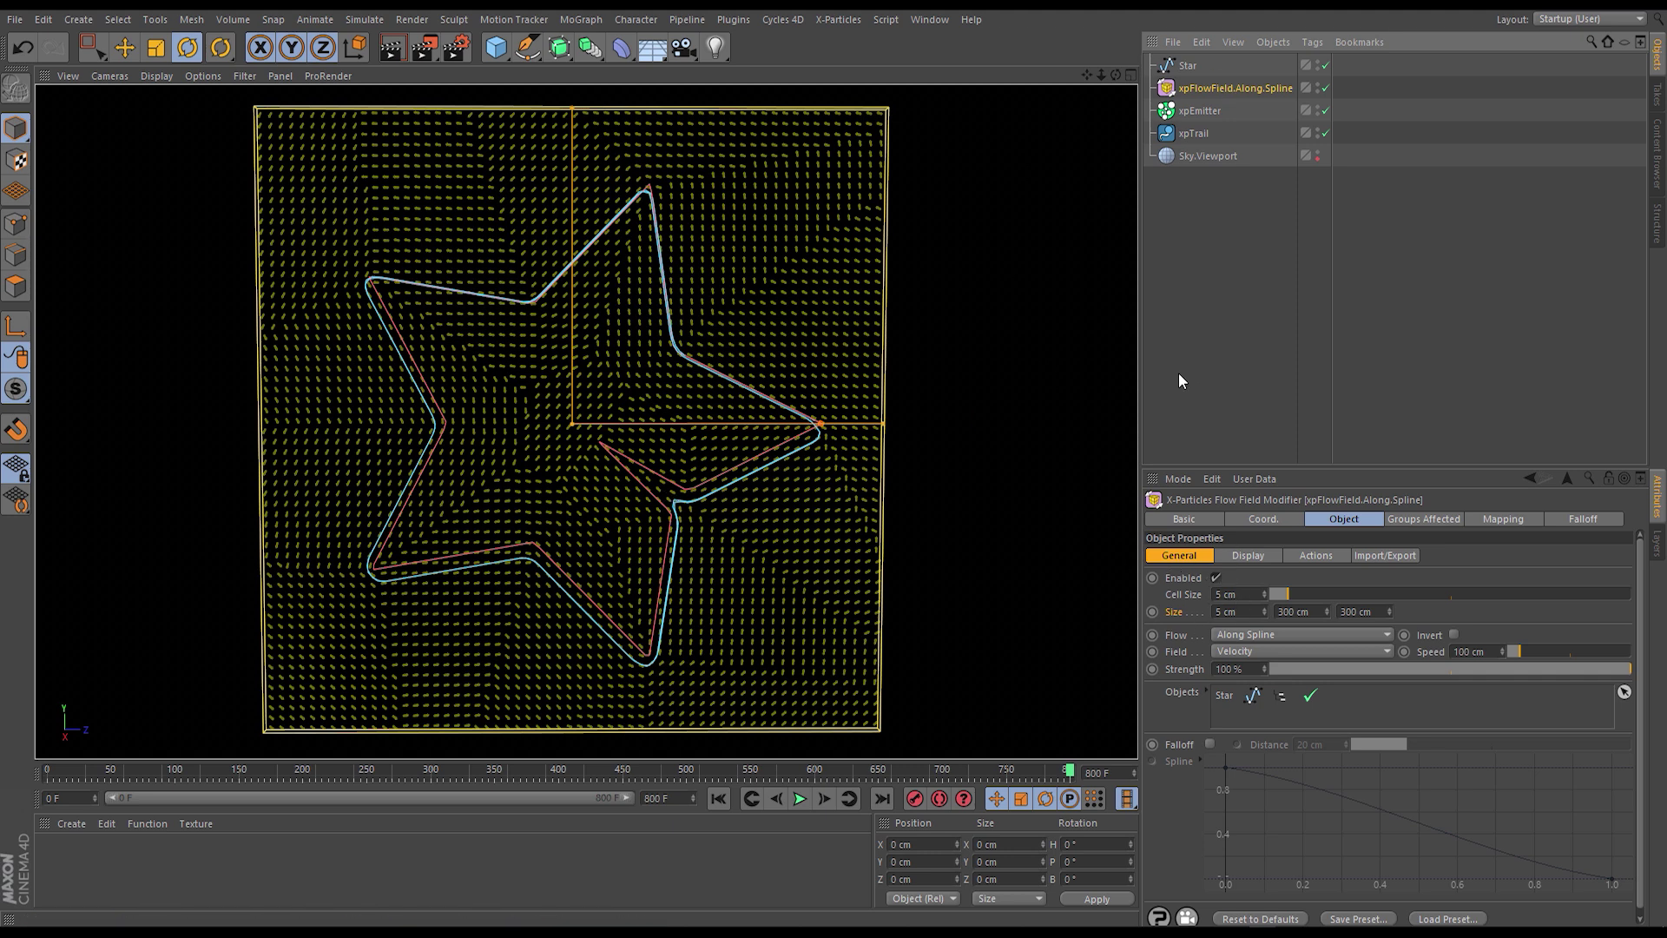
left_click(1200, 109)
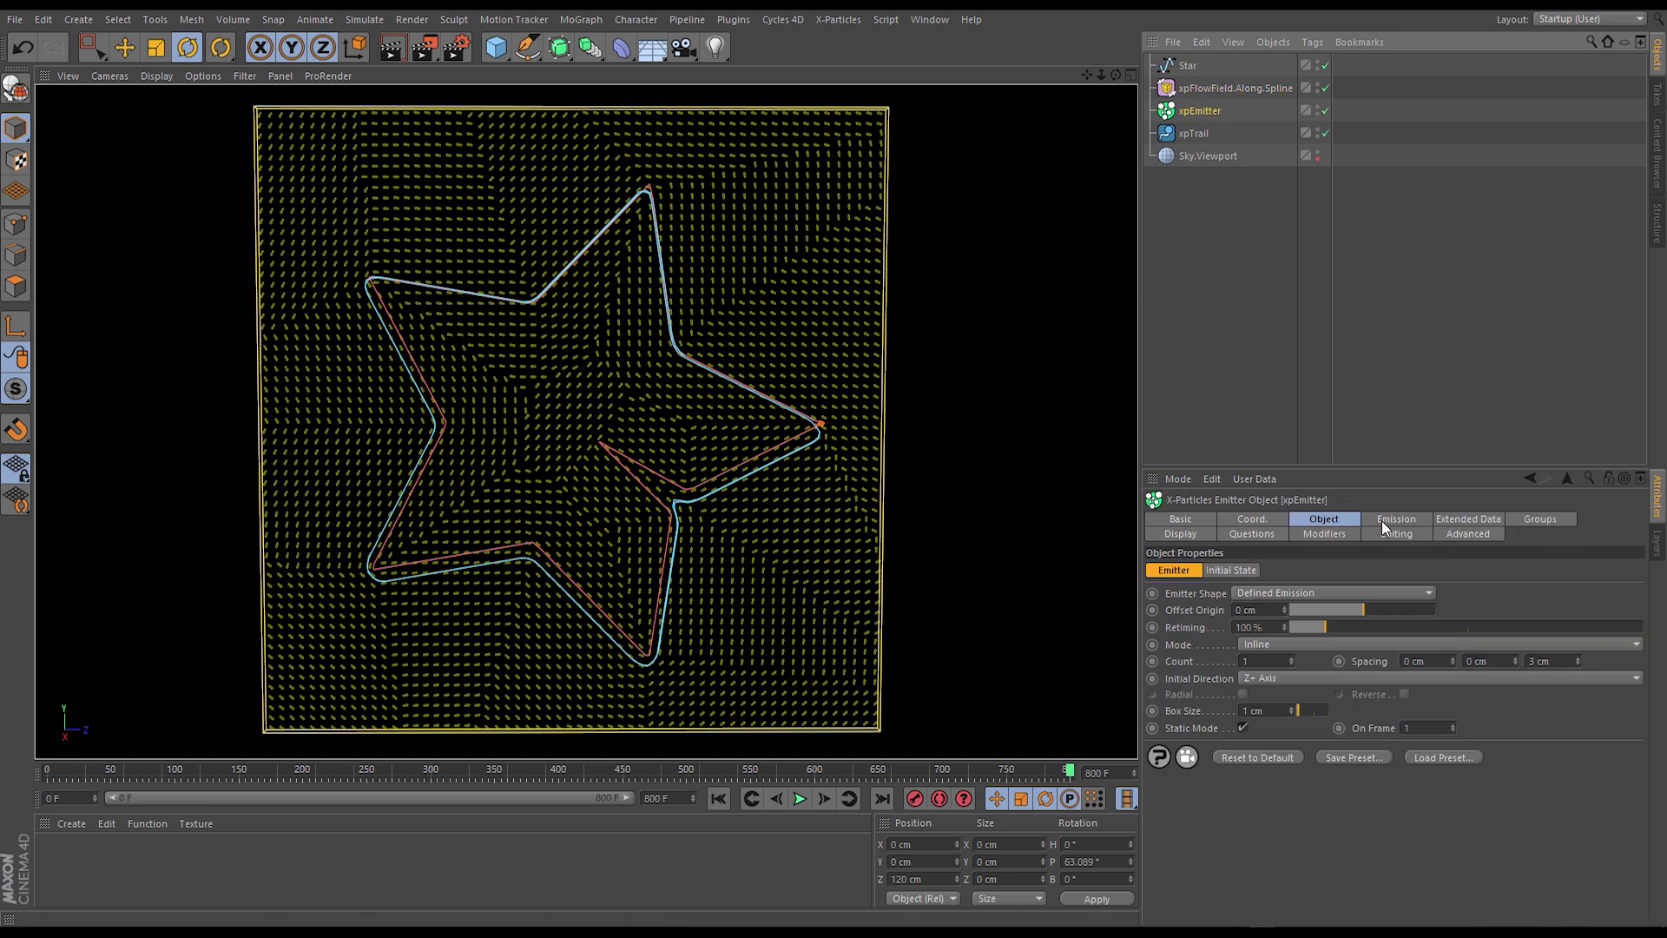
Make the emitter a Circle on the X+ plane with about 17 cm radius, rewind, and view its Emission settings
left_click(1276, 590)
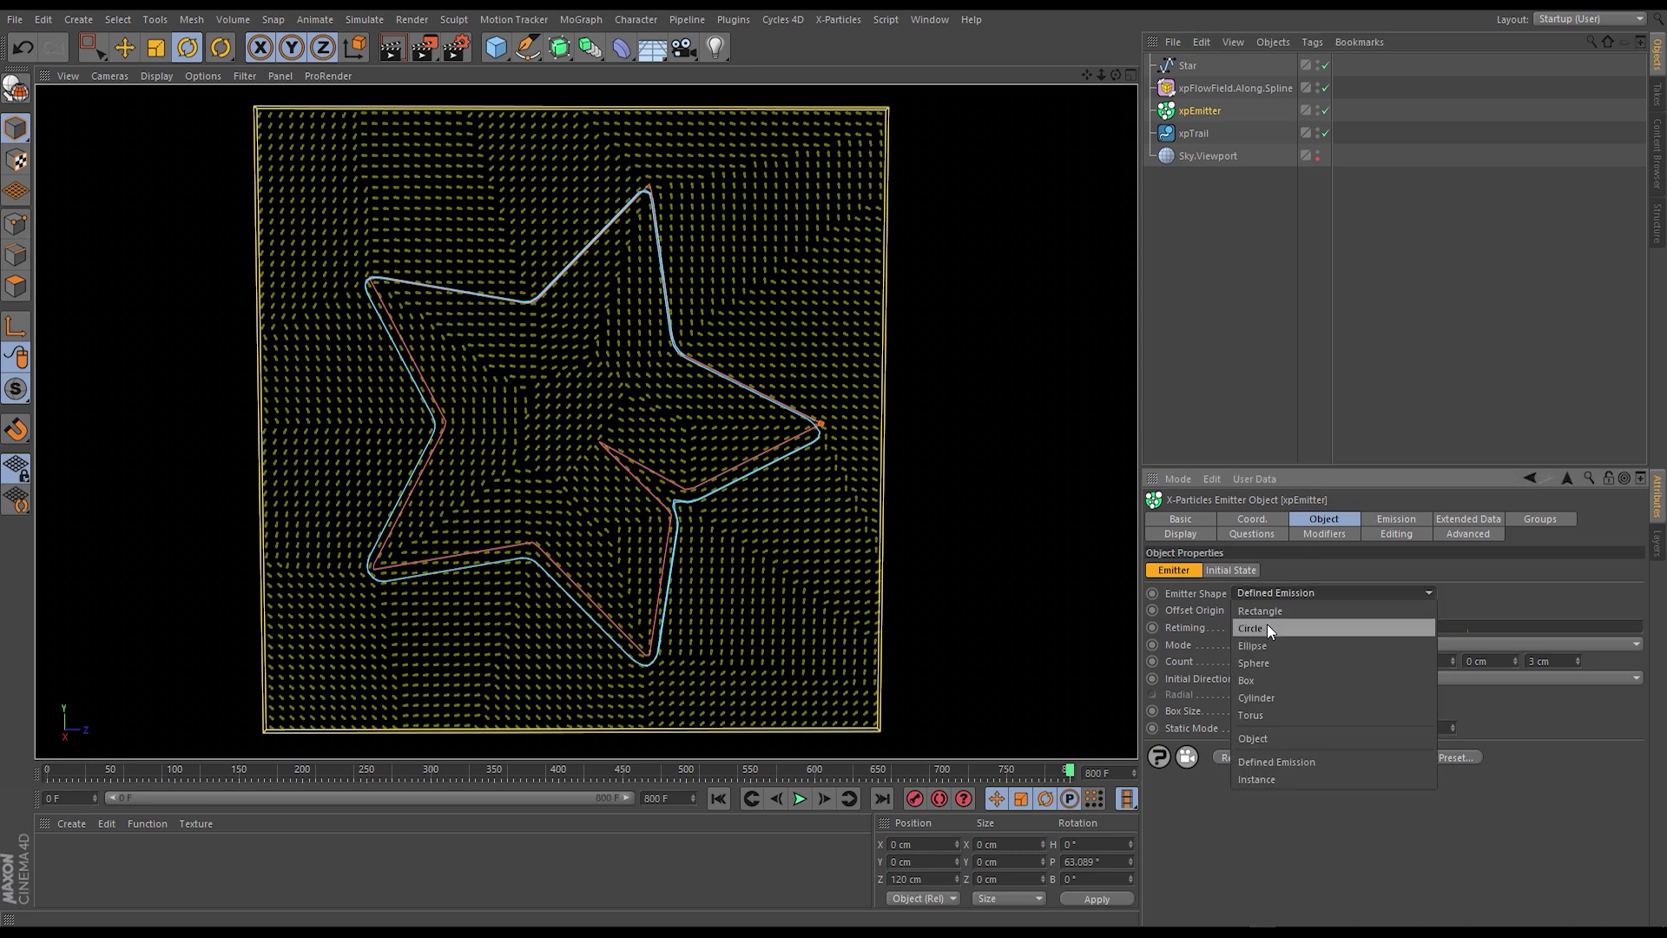
left_click(1269, 632)
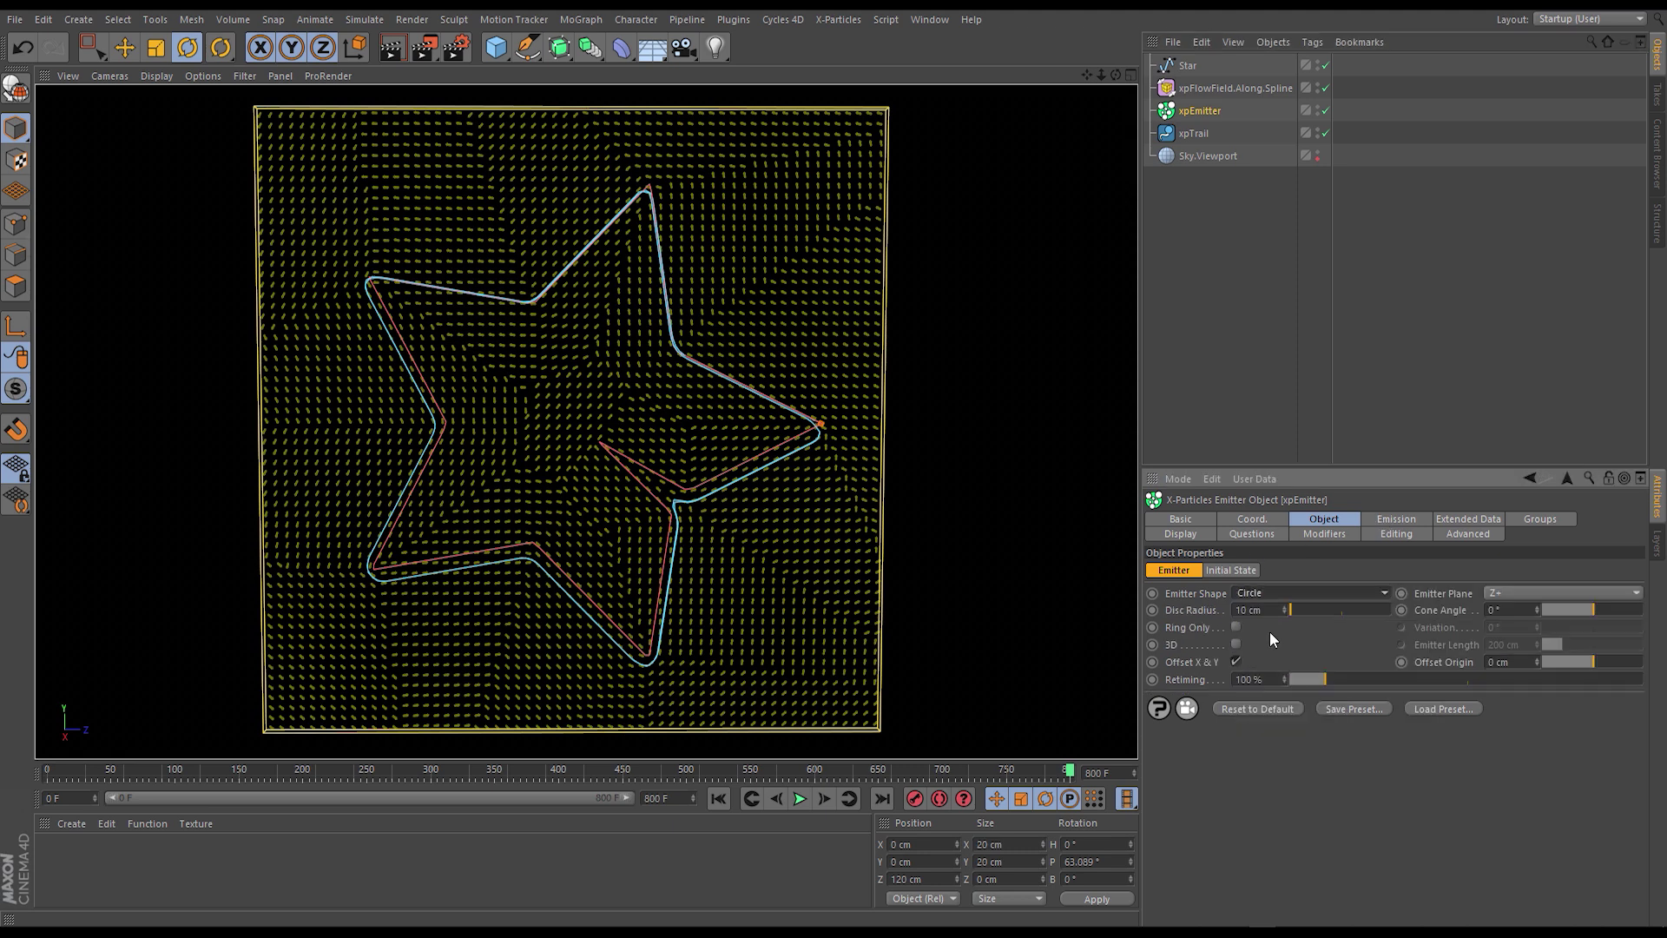
left_click(1498, 591)
left_click(1514, 607)
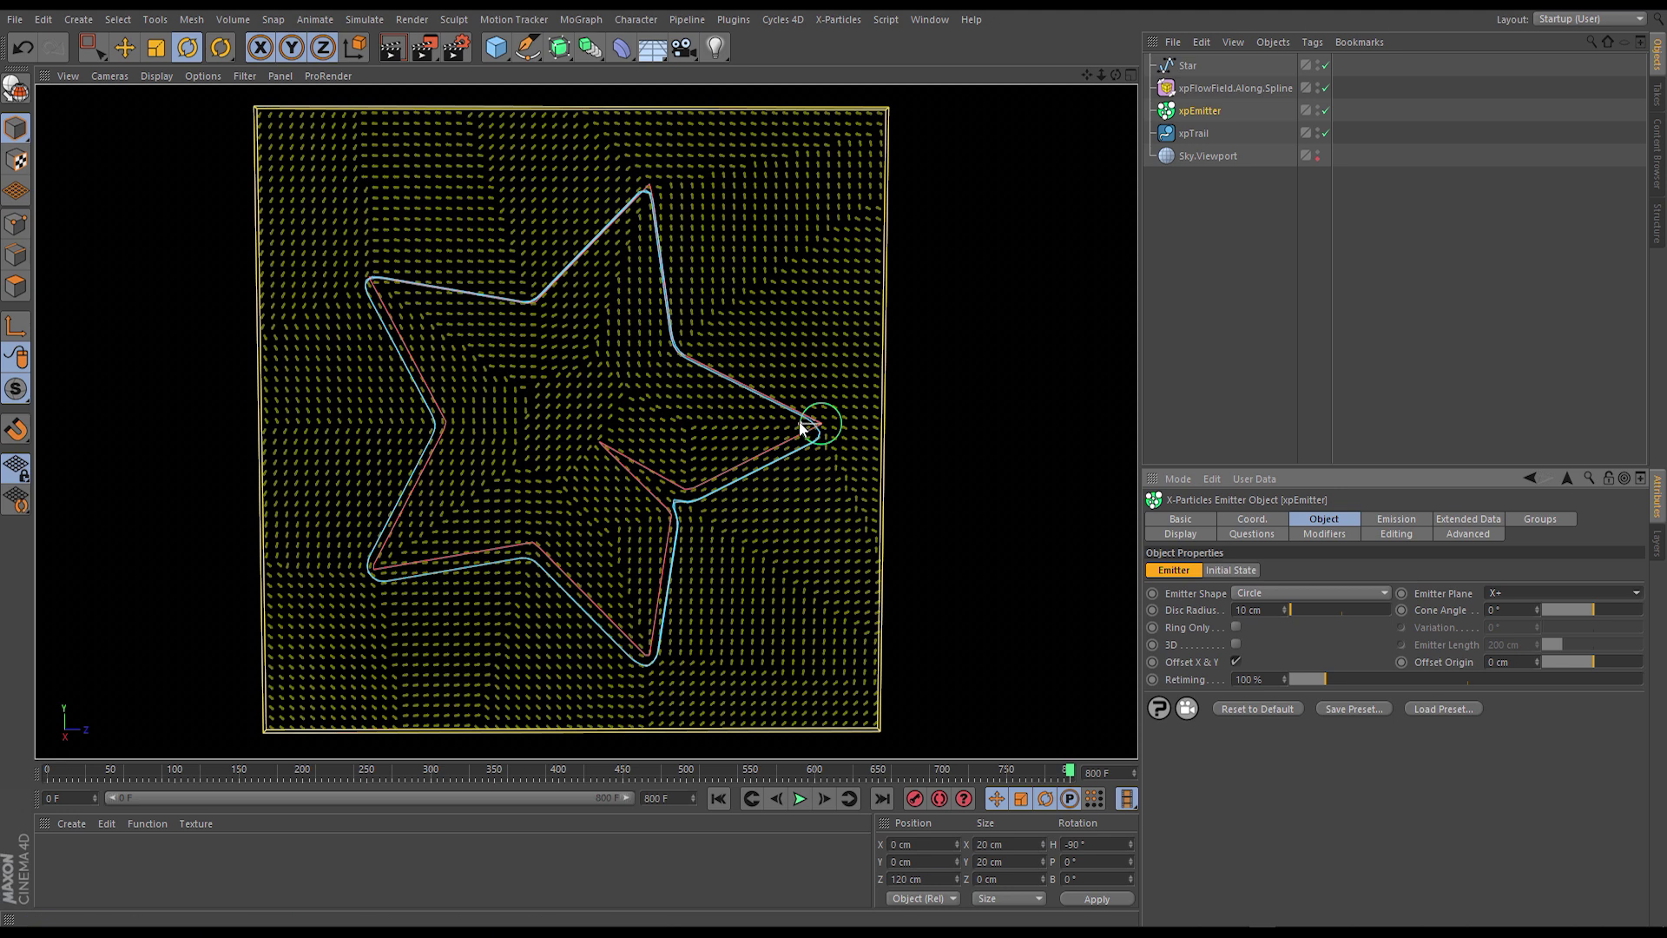
left_click_drag(801, 427, 786, 426)
left_click(719, 798)
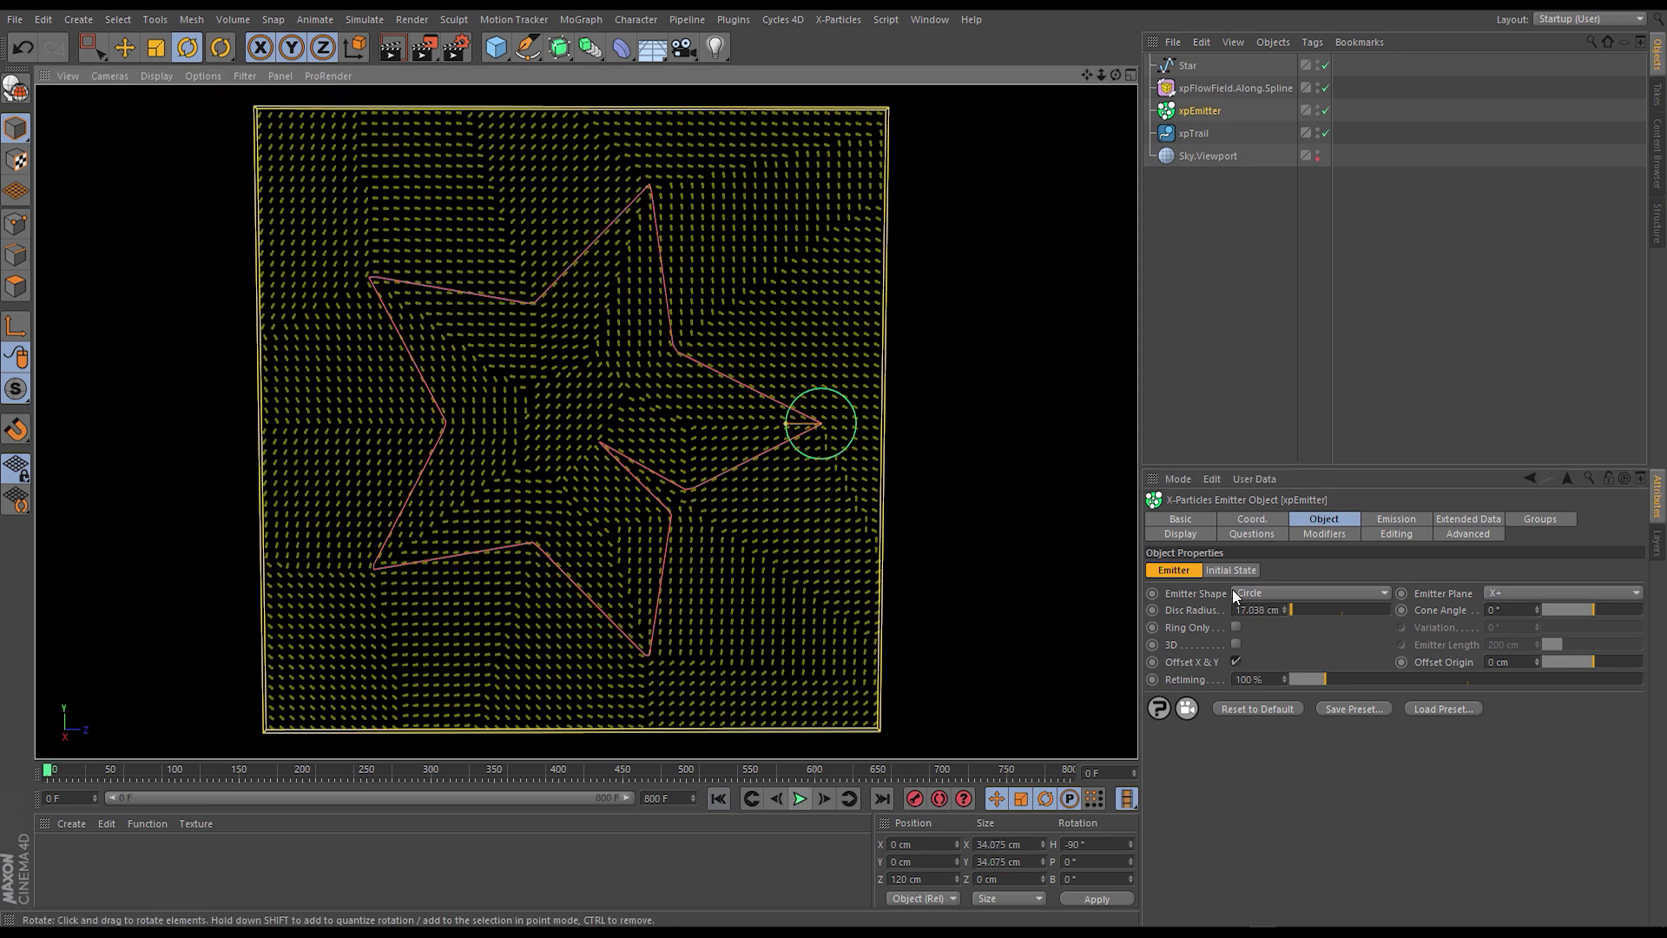
left_click(1397, 518)
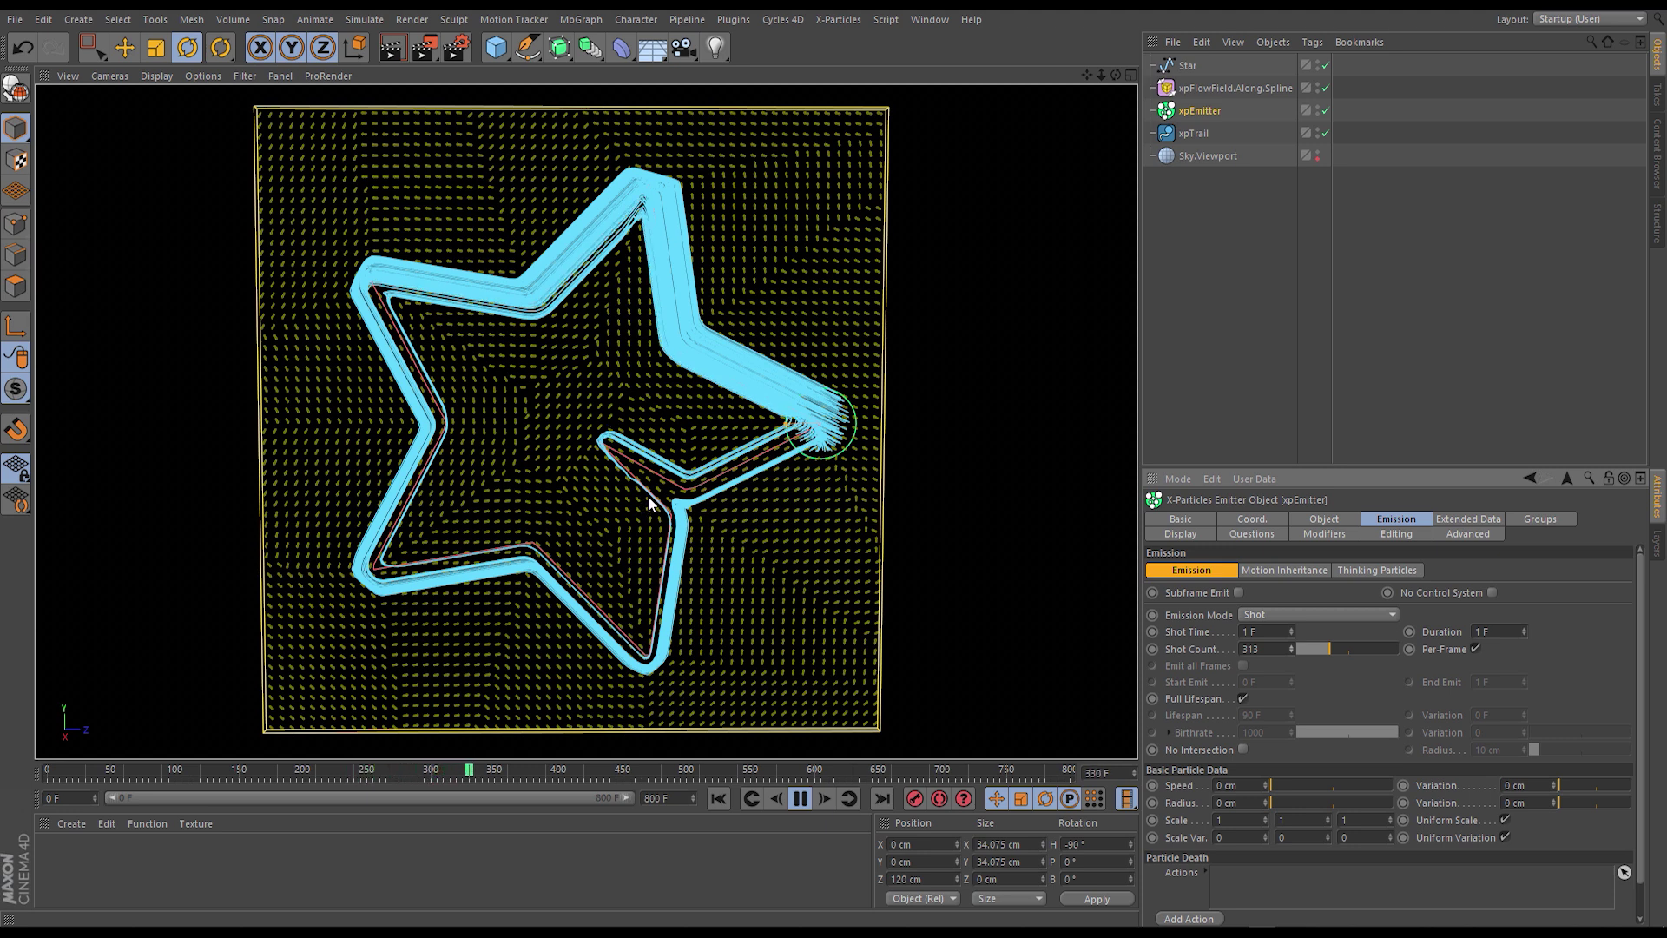
Set the flow field's Cell Size to 20 cm and restart the simulation from frame 0
left_click(1225, 87)
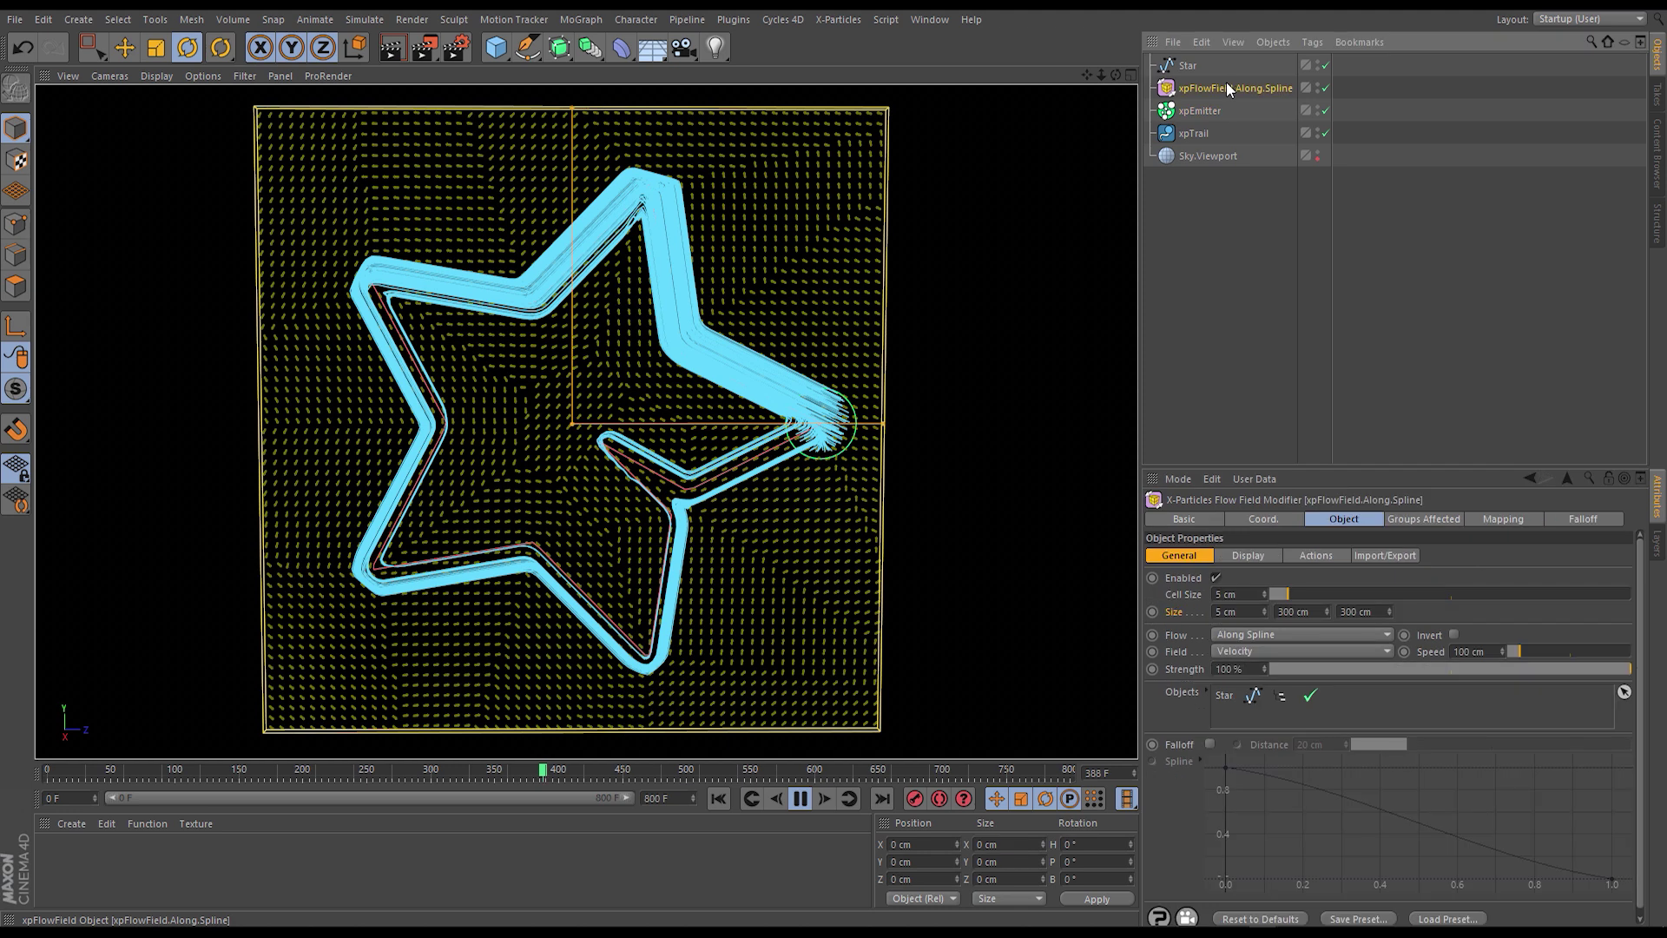
double_click(1229, 594)
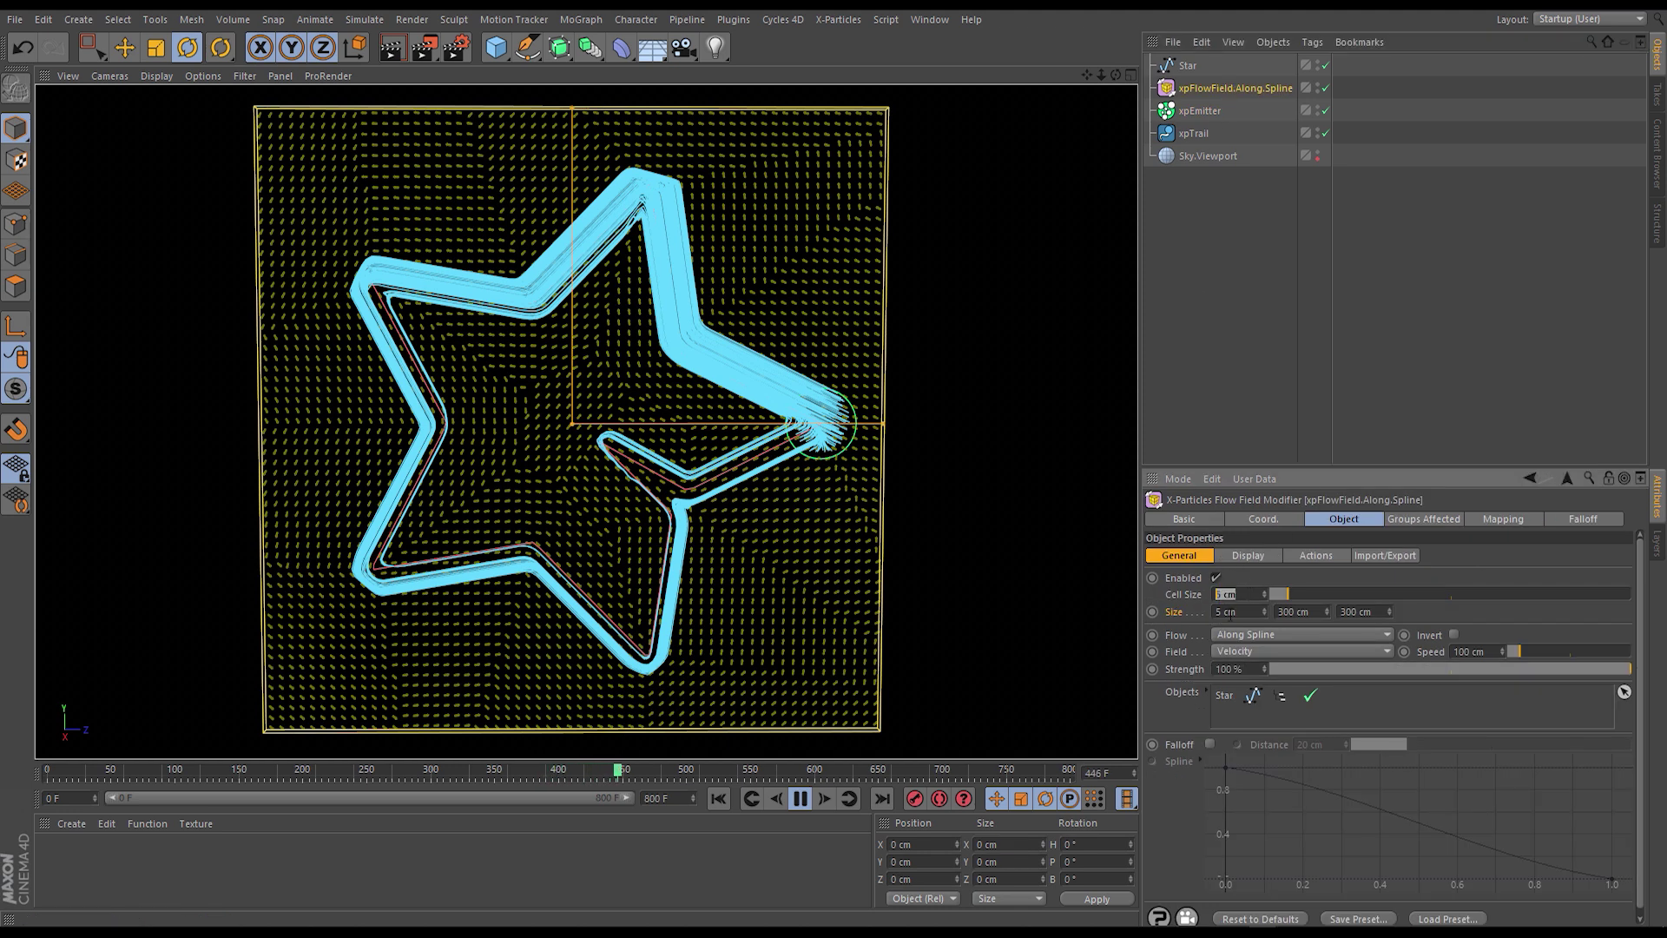
type("20")
key("Return")
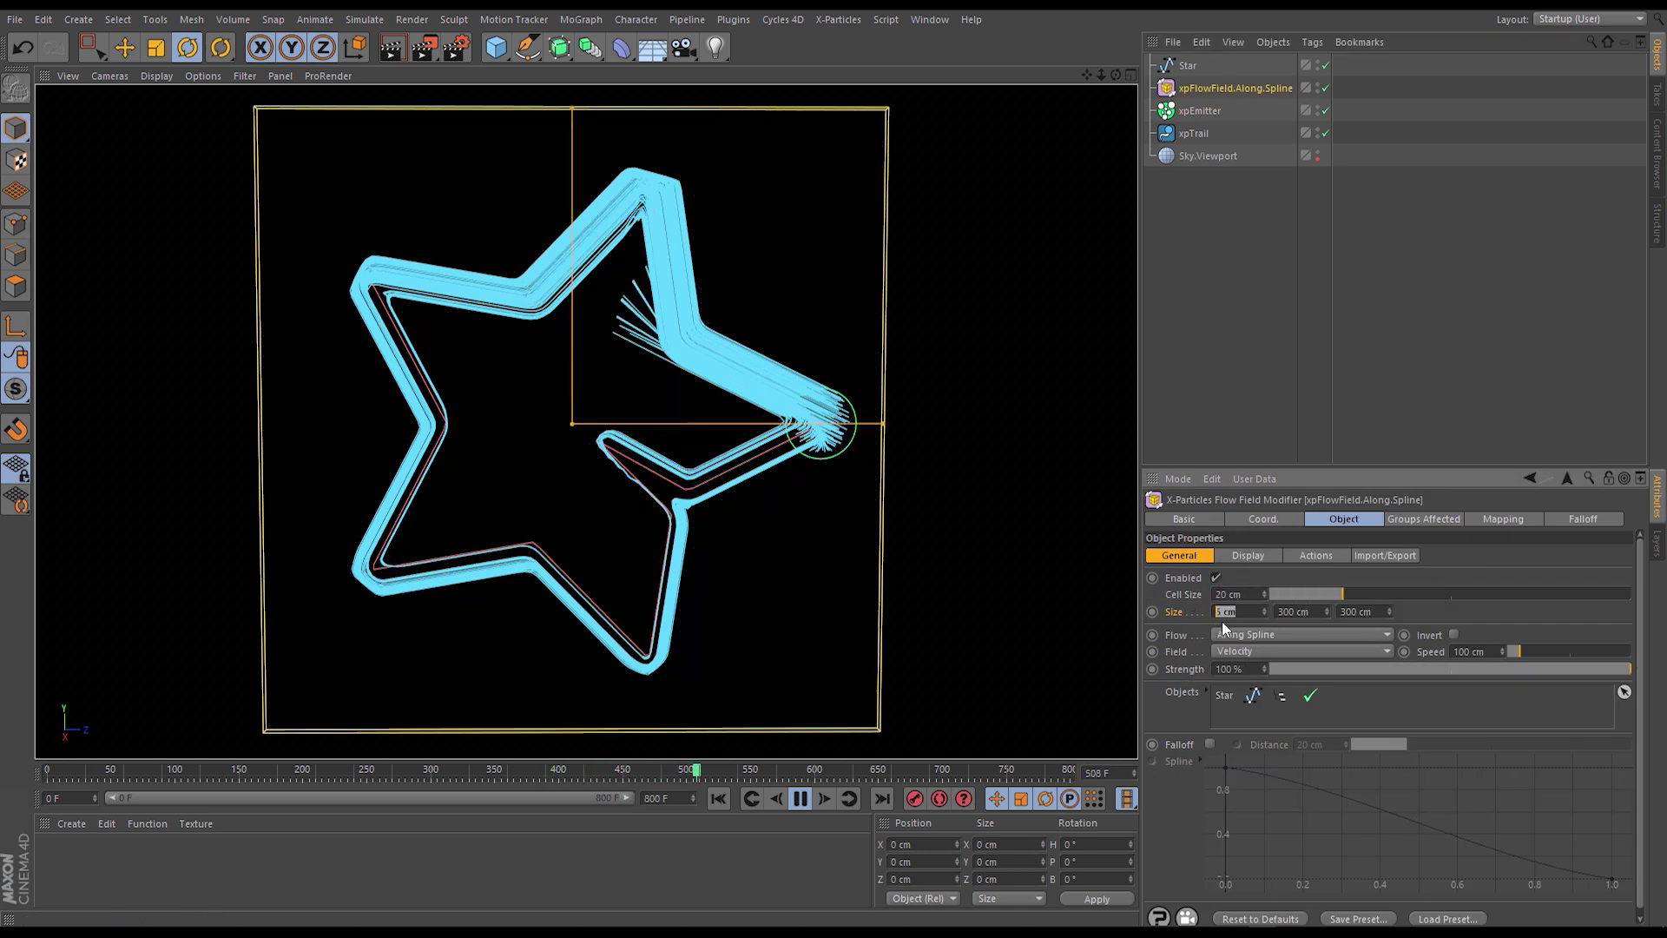
left_click(718, 798)
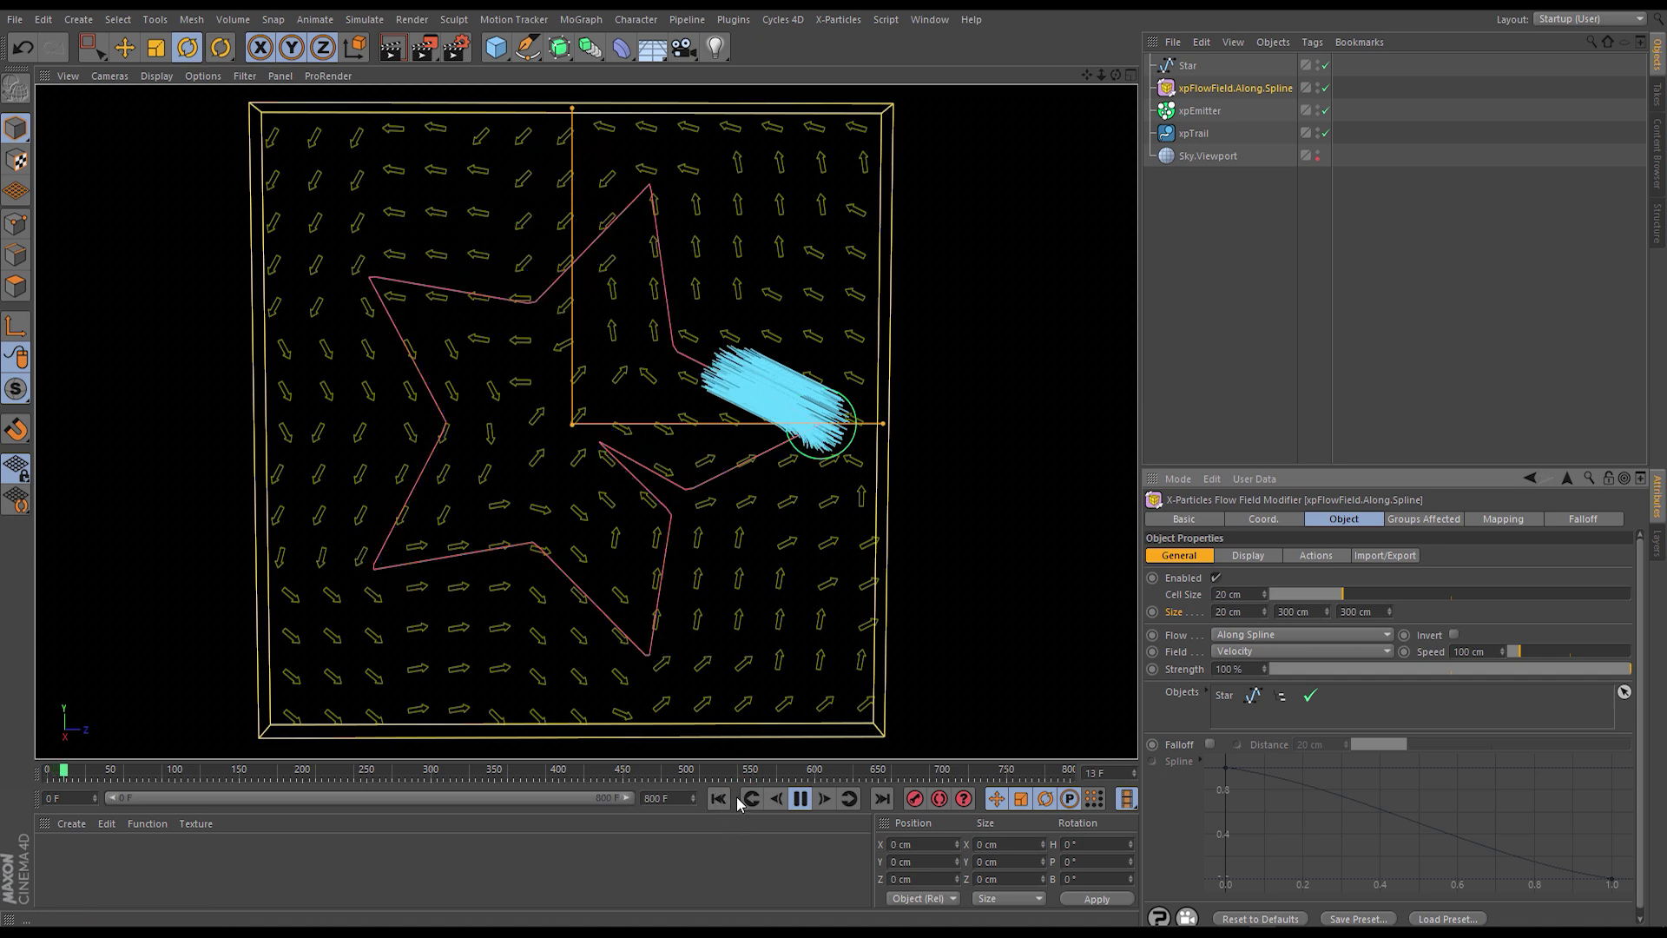